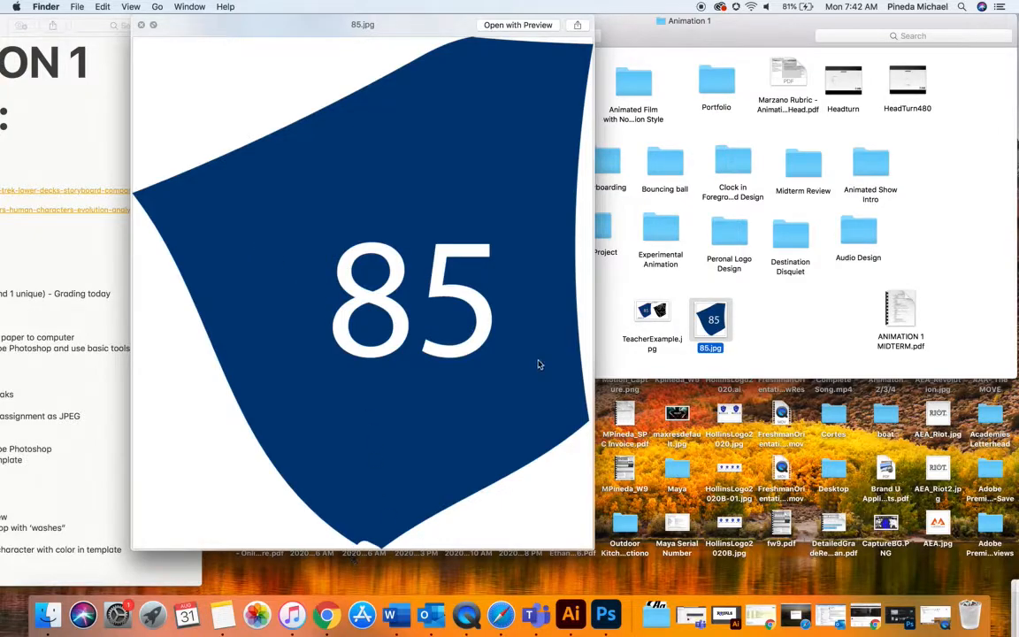
Step: Review the Module 2 course items in the Chrome course page, try to open the Software item, and minimize the browser
drag(189, 25, 207, 4)
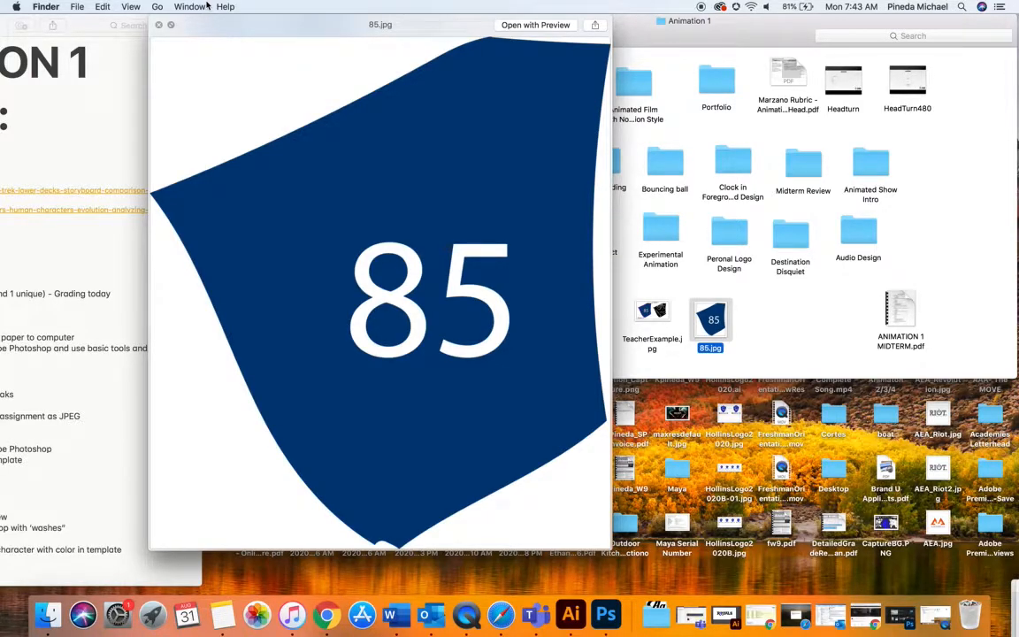
click(327, 613)
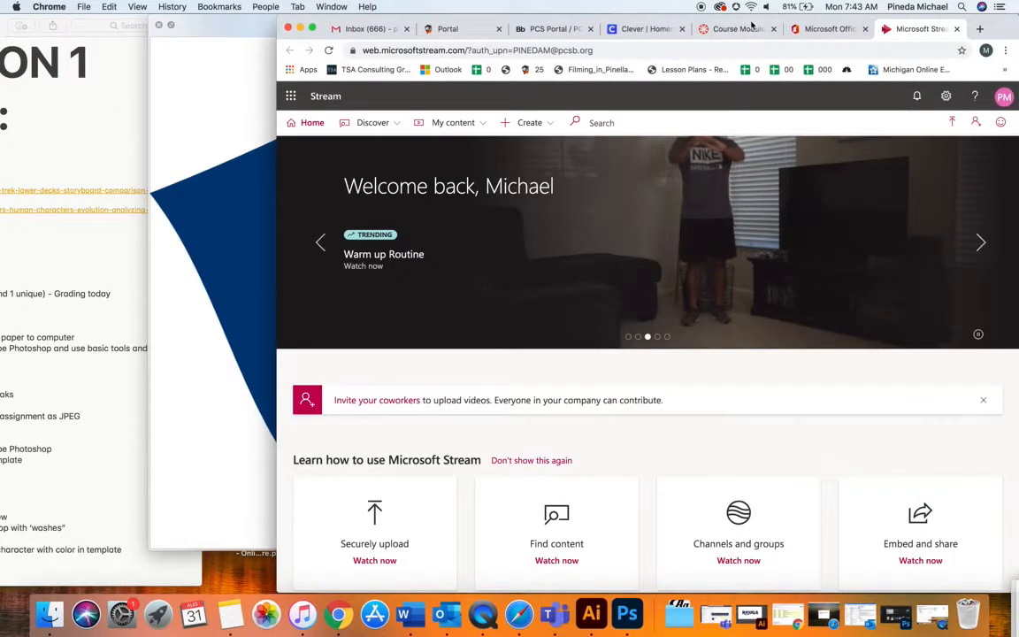
click(750, 29)
scroll(464, 400, up, 10)
scroll(461, 403, down, 15)
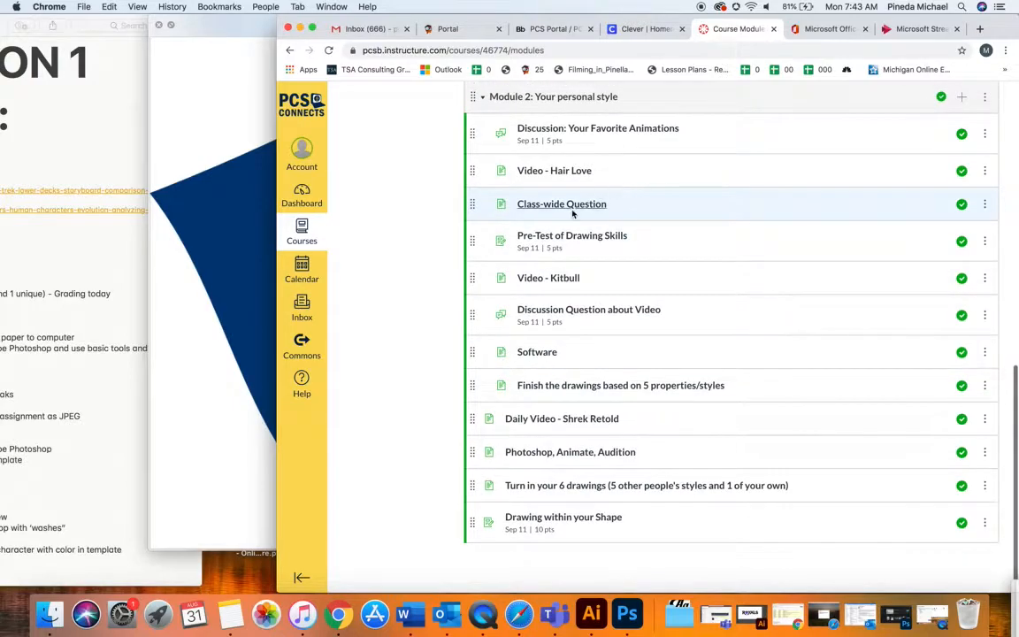
click(534, 354)
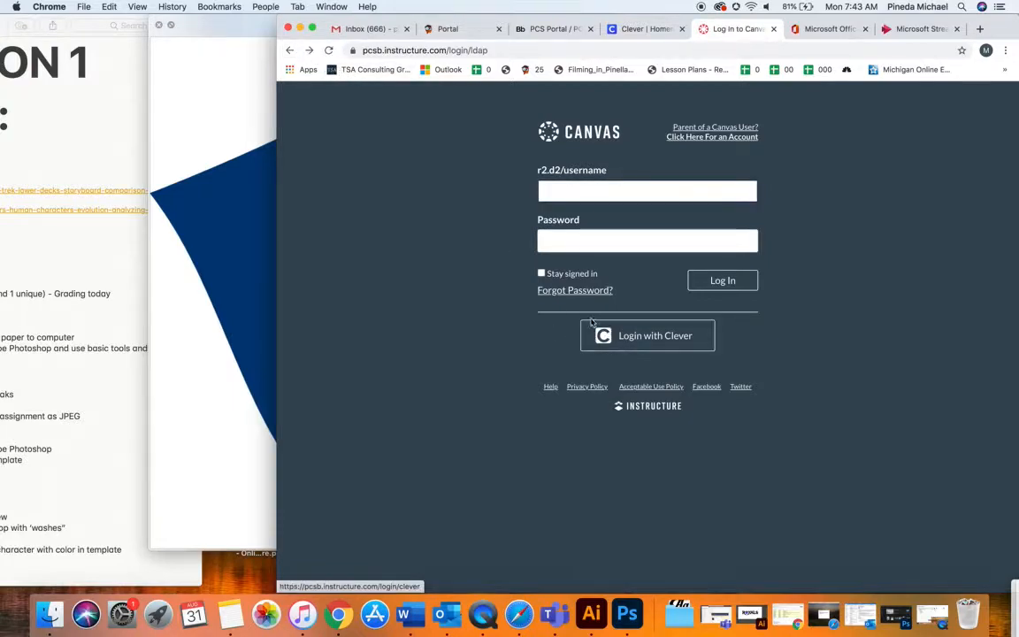
click(290, 49)
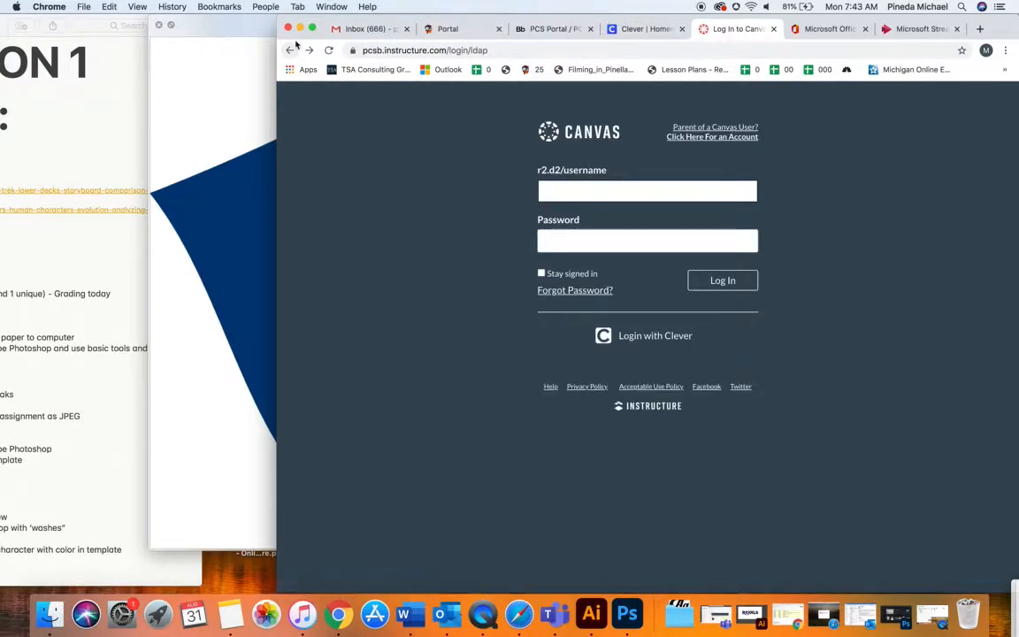
click(299, 29)
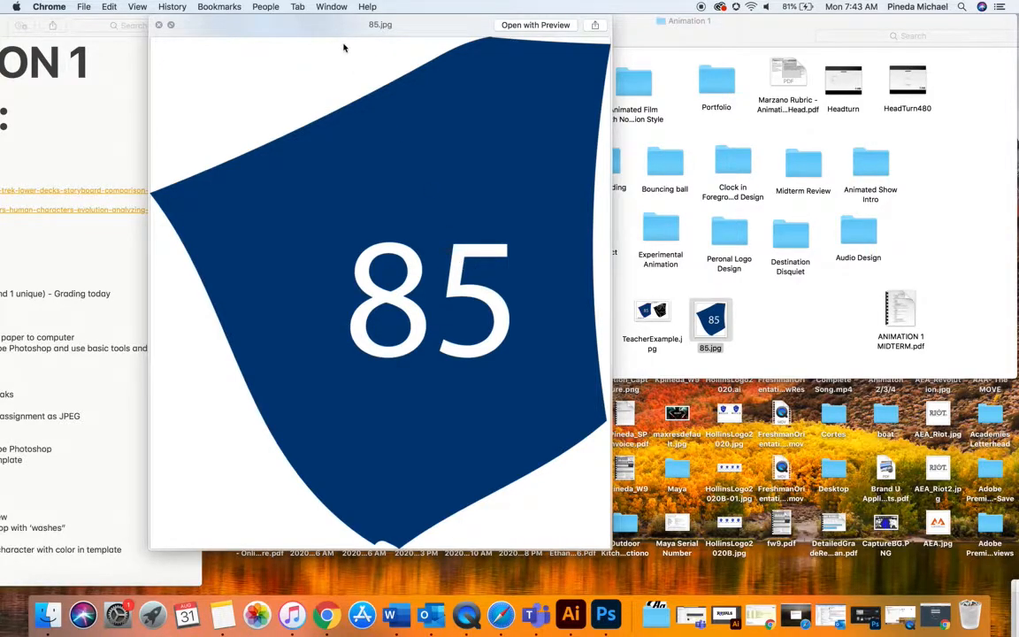
drag(344, 22, 307, 20)
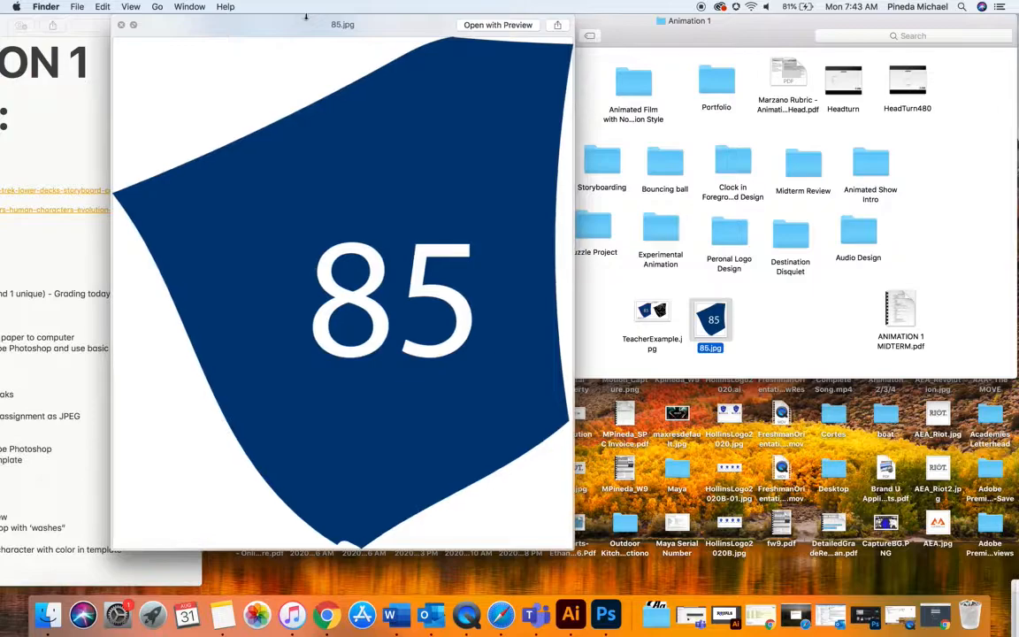
Step: Search for pixlr.com in a new Chrome tab and open the Pixlr photo editor website
click(326, 615)
key(super+t)
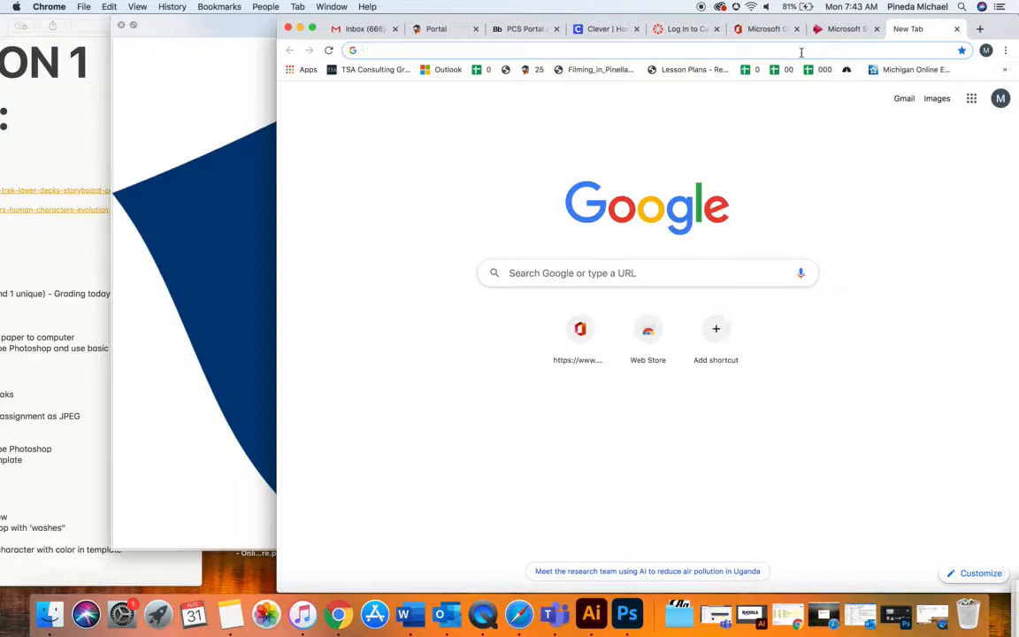
text(pi)
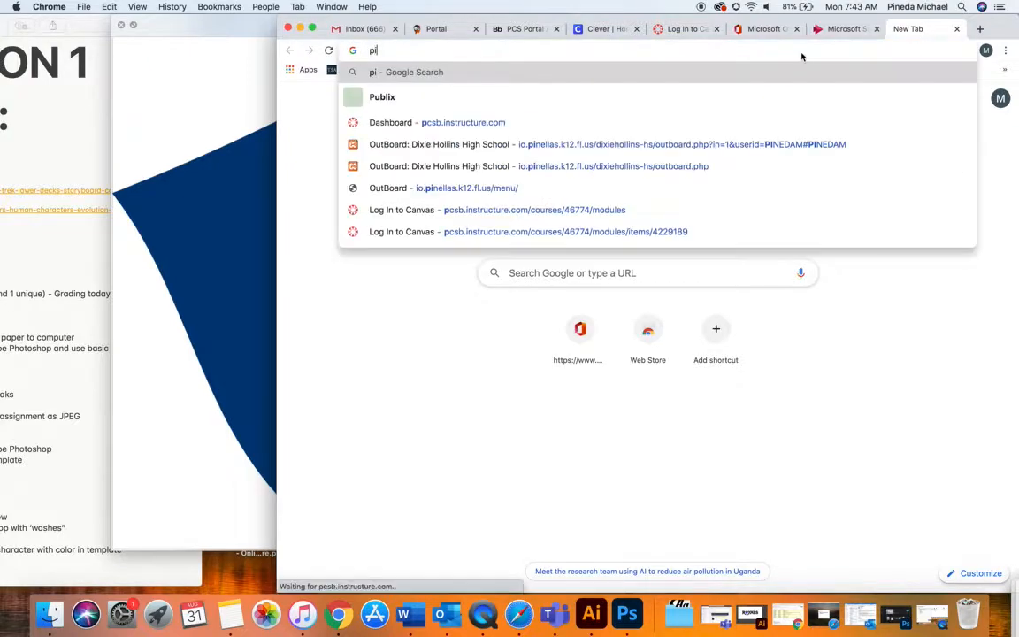
text(xlr.como)
key(Return)
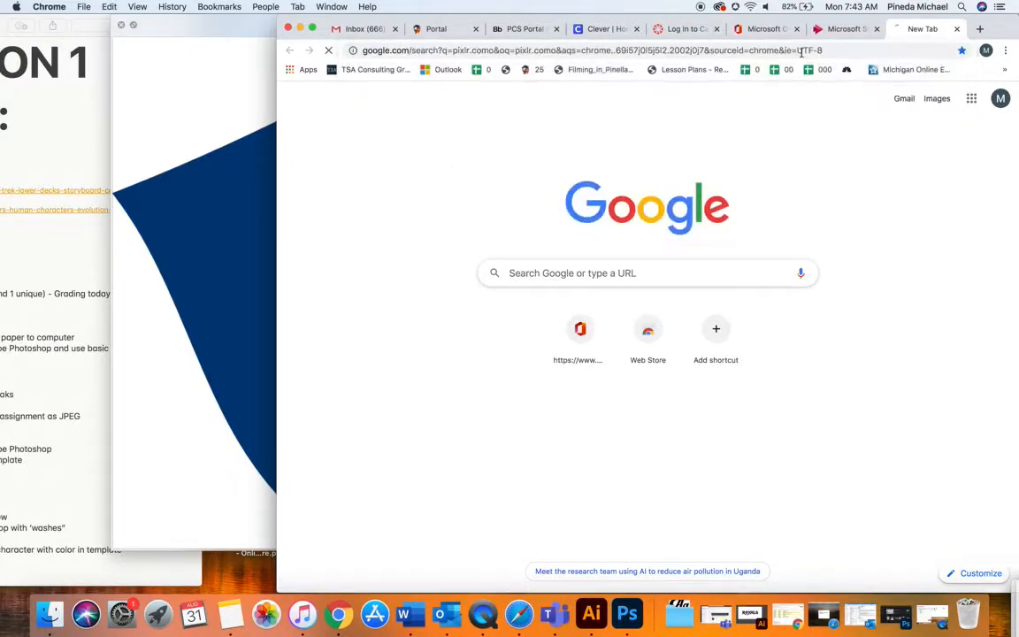
click(562, 110)
key(BackSpace)
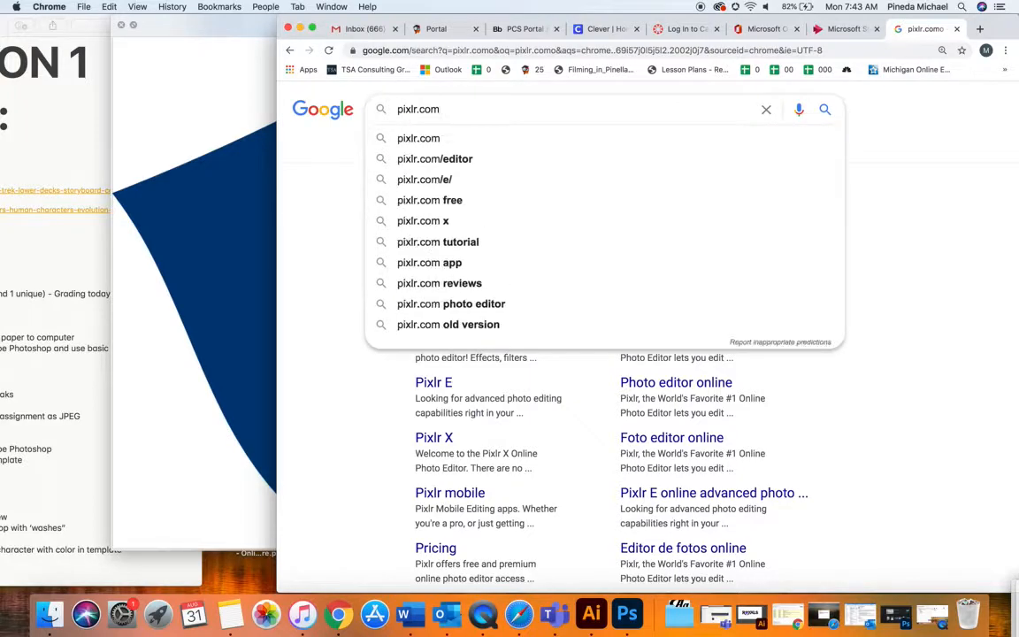
key(Return)
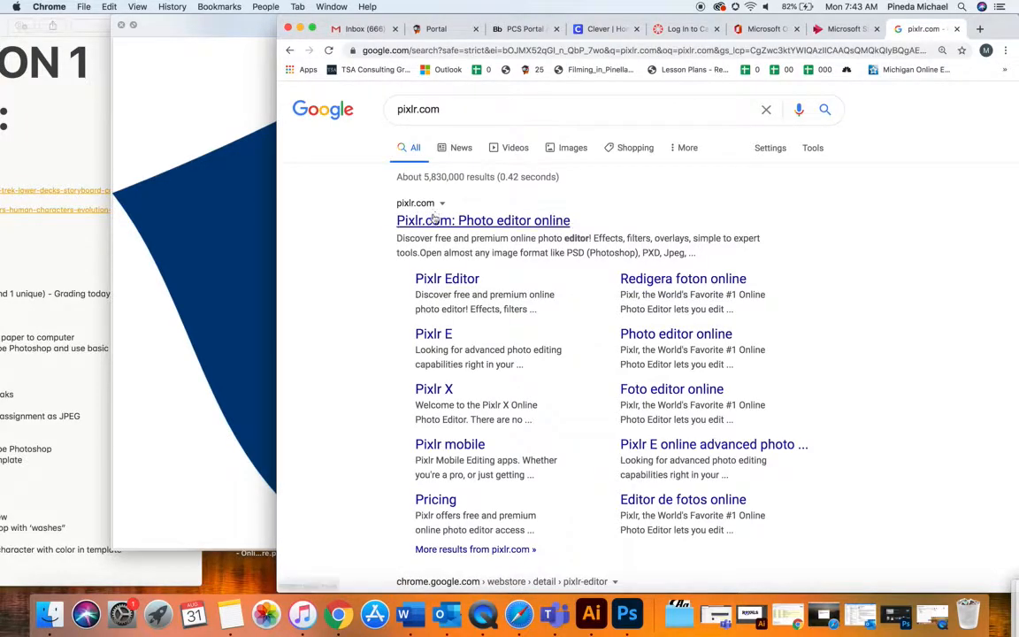
click(435, 219)
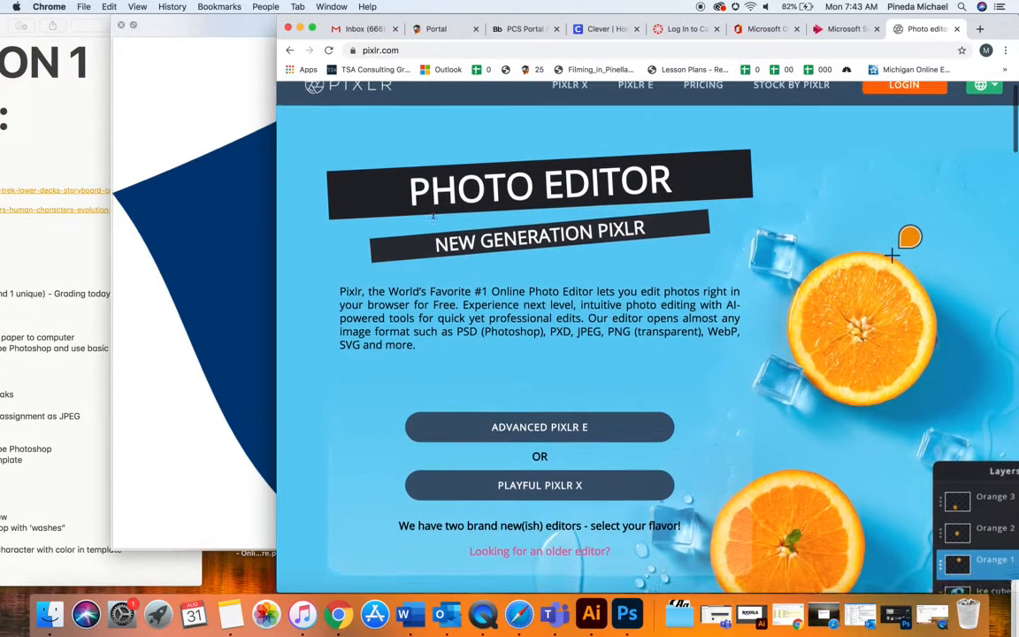
Step: Open the recent Spider-Man image in Pixlr X, look at the Draw tool settings, and minimize the browser
drag(1001, 29, 971, 29)
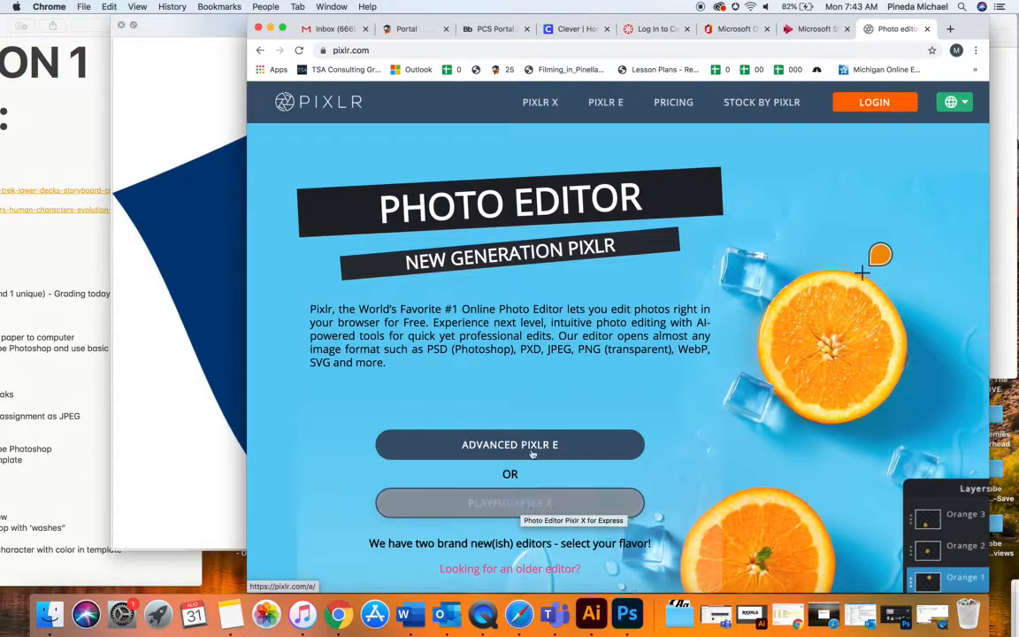
click(523, 501)
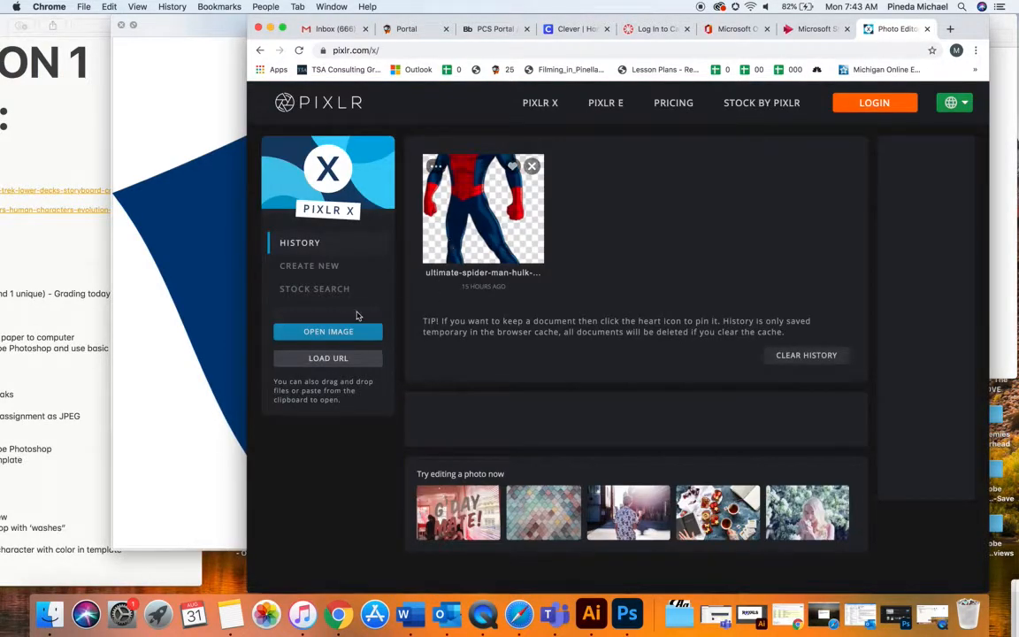
click(460, 206)
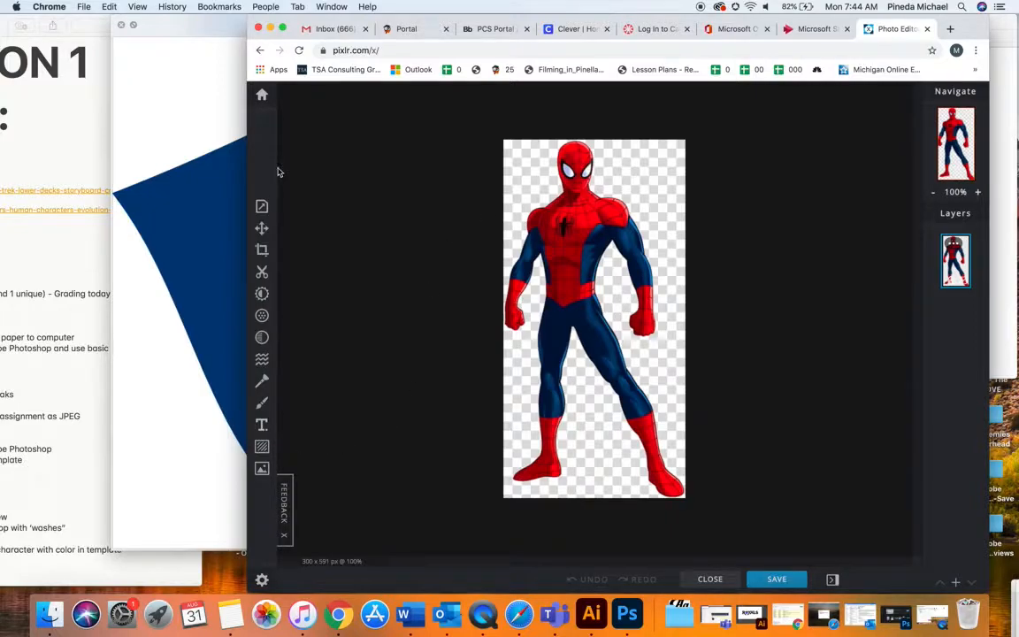
click(260, 401)
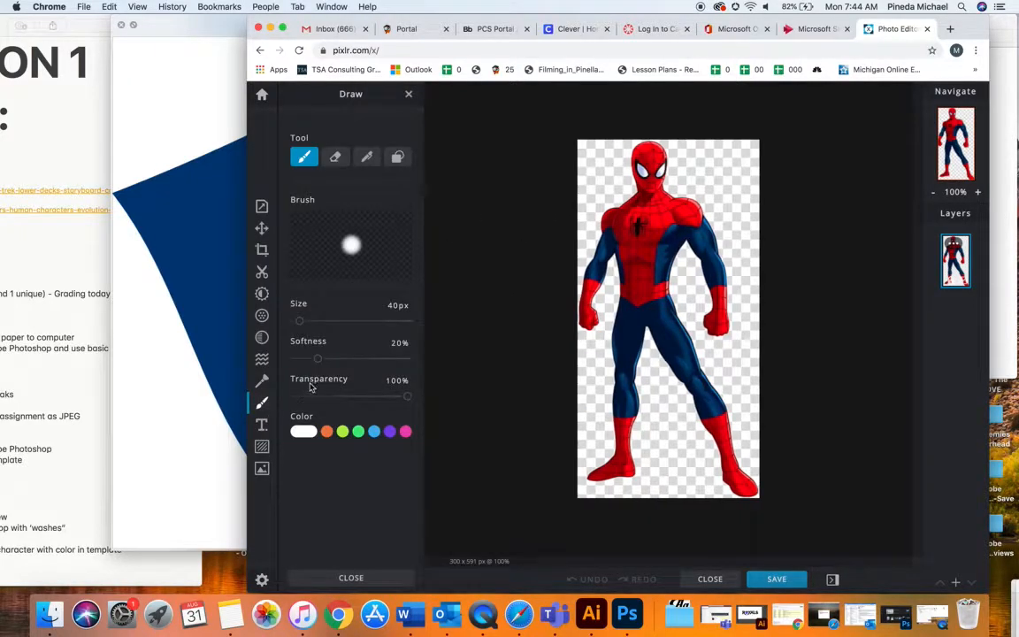
click(260, 401)
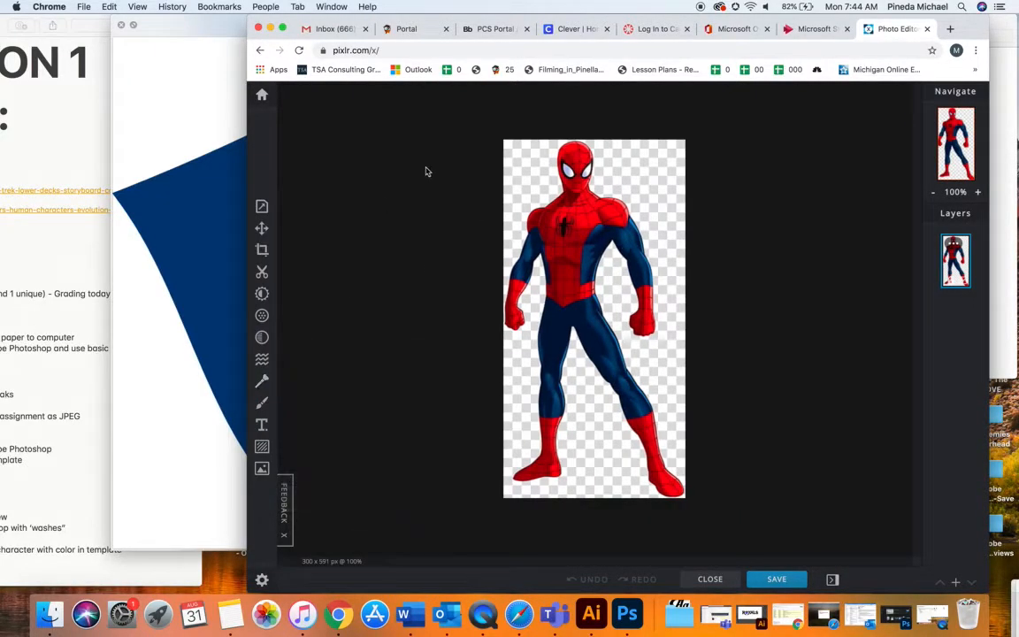
click(271, 28)
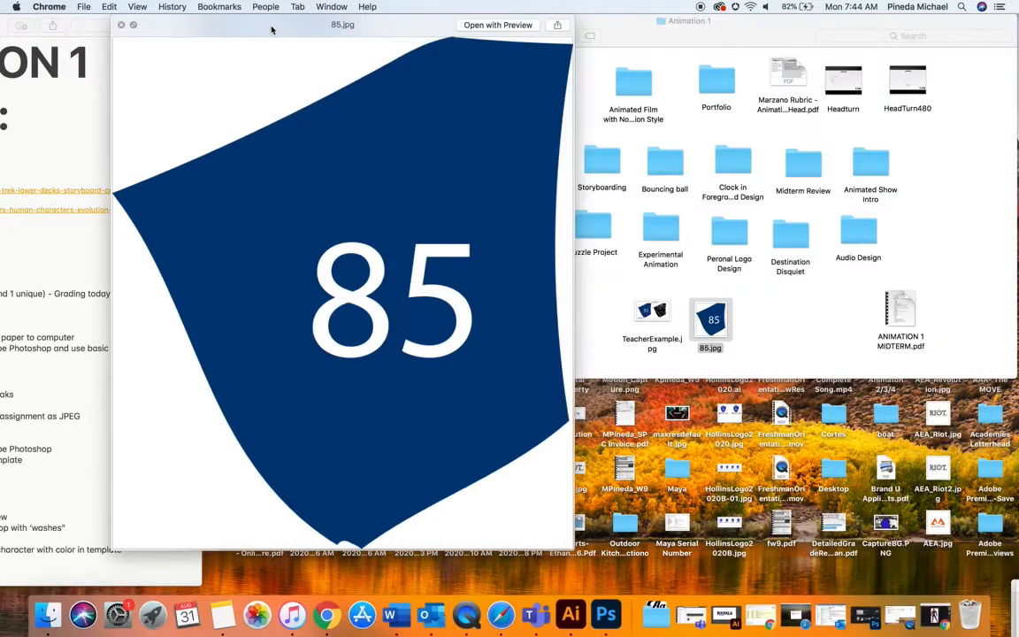
drag(247, 27, 339, 7)
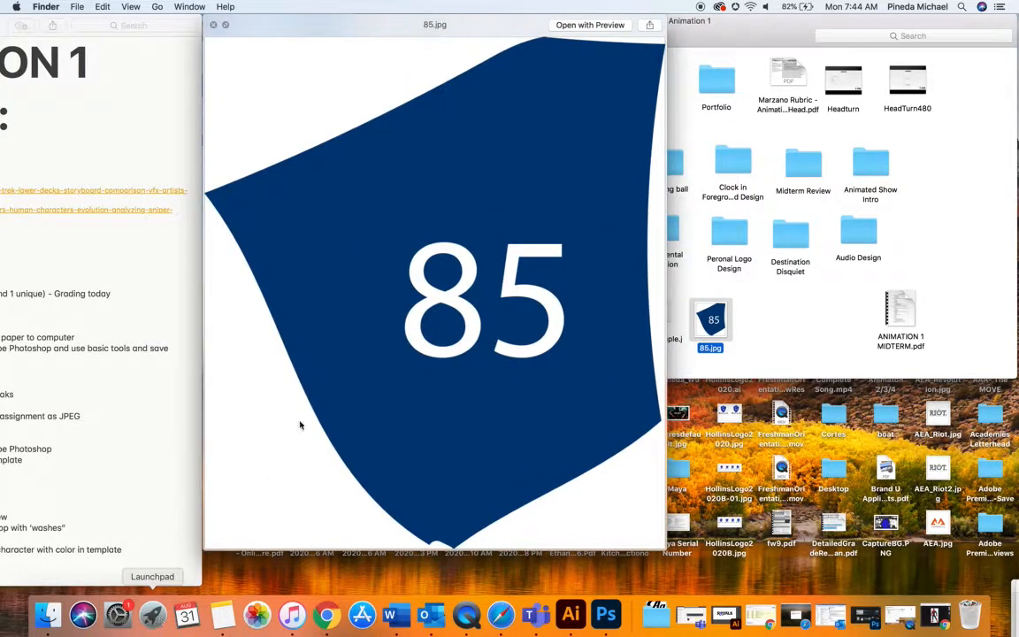
Step: Look through the installed applications, launch Adobe Photoshop 2020, and minimize its window
click(151, 624)
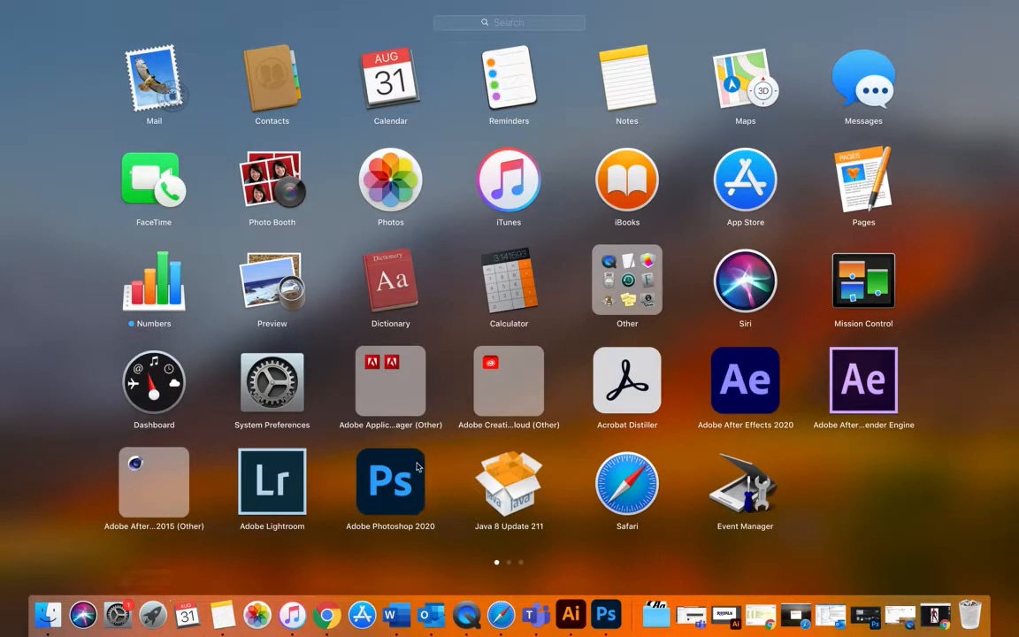
scroll(510, 531, down, 2)
click(521, 562)
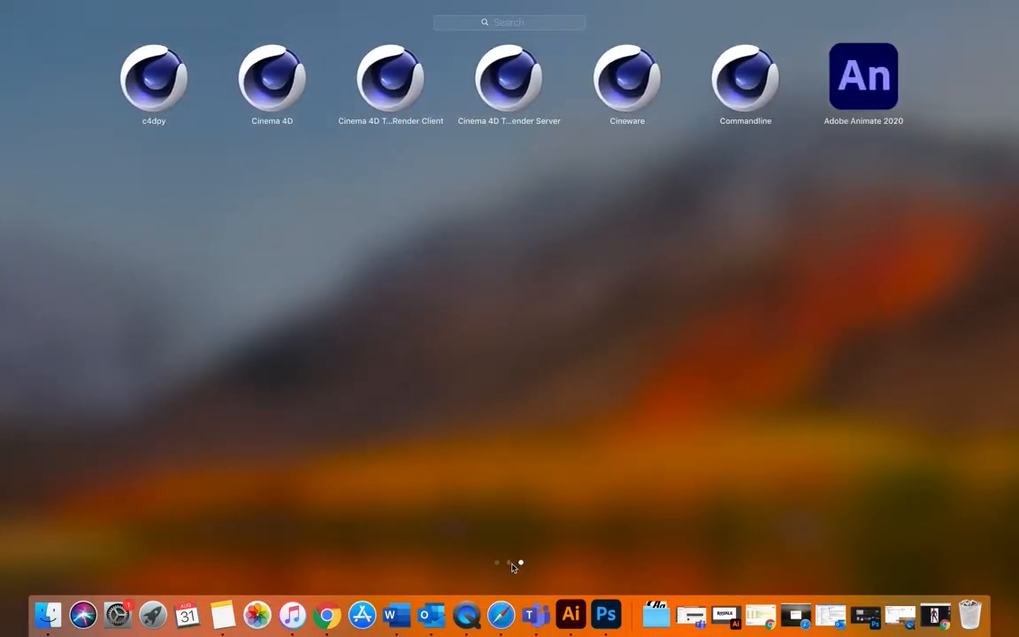
click(504, 564)
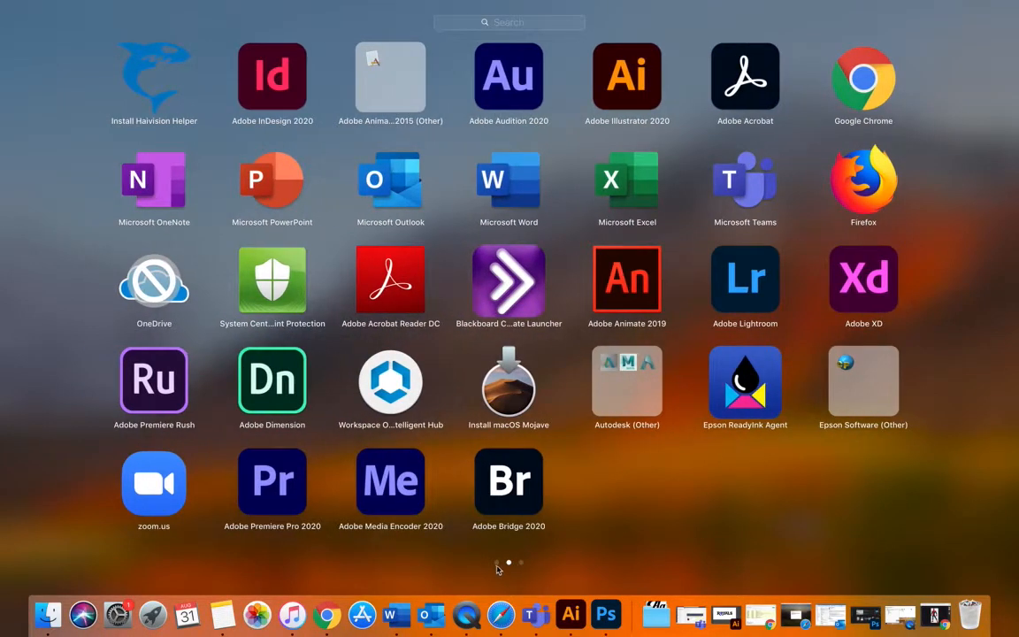
scroll(449, 513, up, 1)
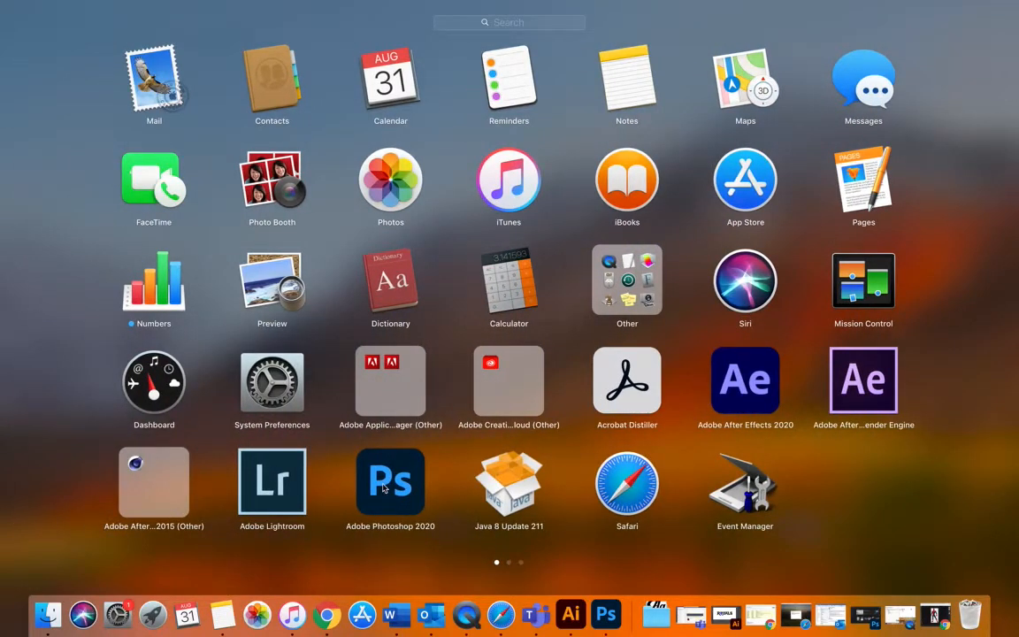
click(383, 487)
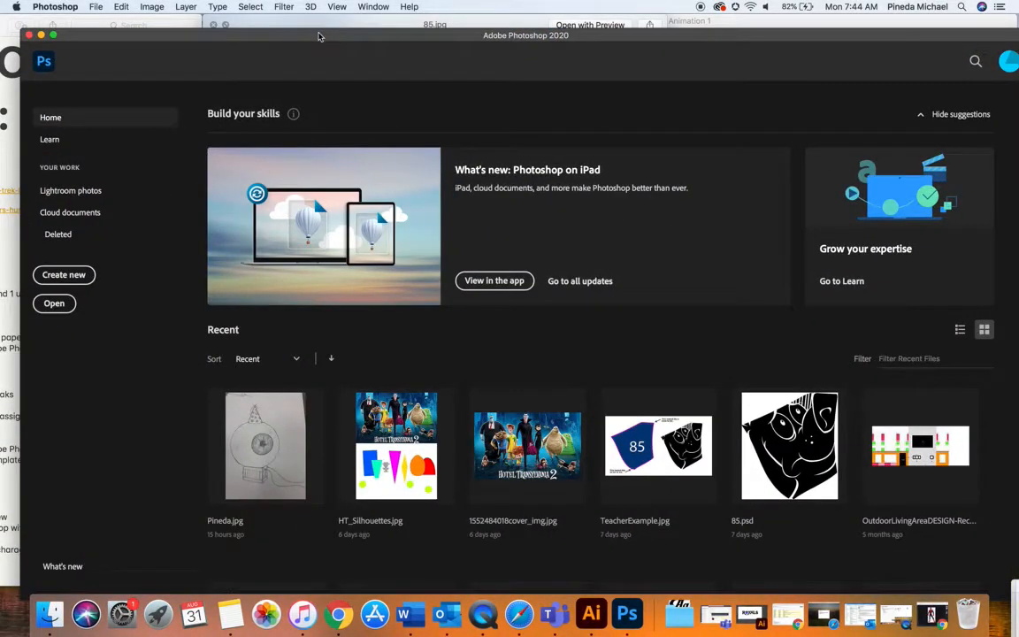
drag(320, 36, 323, 7)
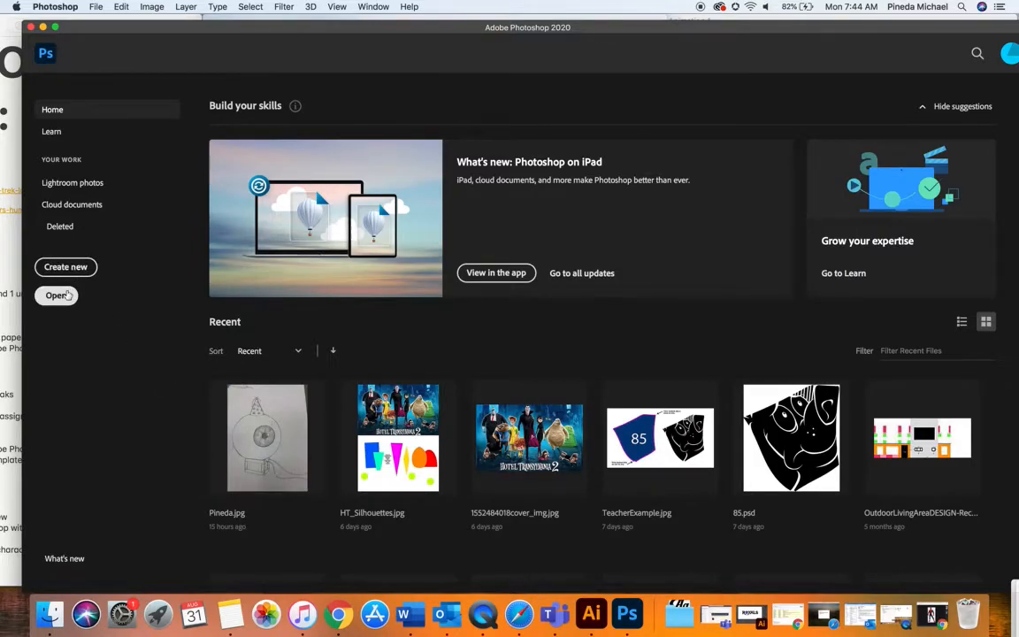
drag(134, 29, 154, 22)
click(52, 26)
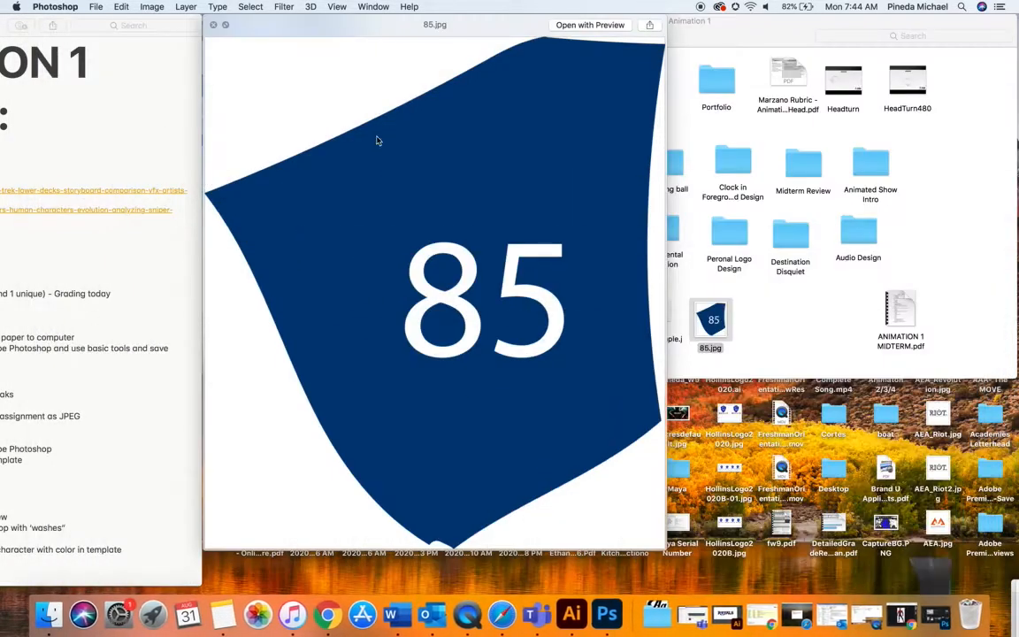
Step: Close the 85.jpg preview and enlarge the Animation 1 folder window to fill the space beside the notes
drag(404, 29, 248, 7)
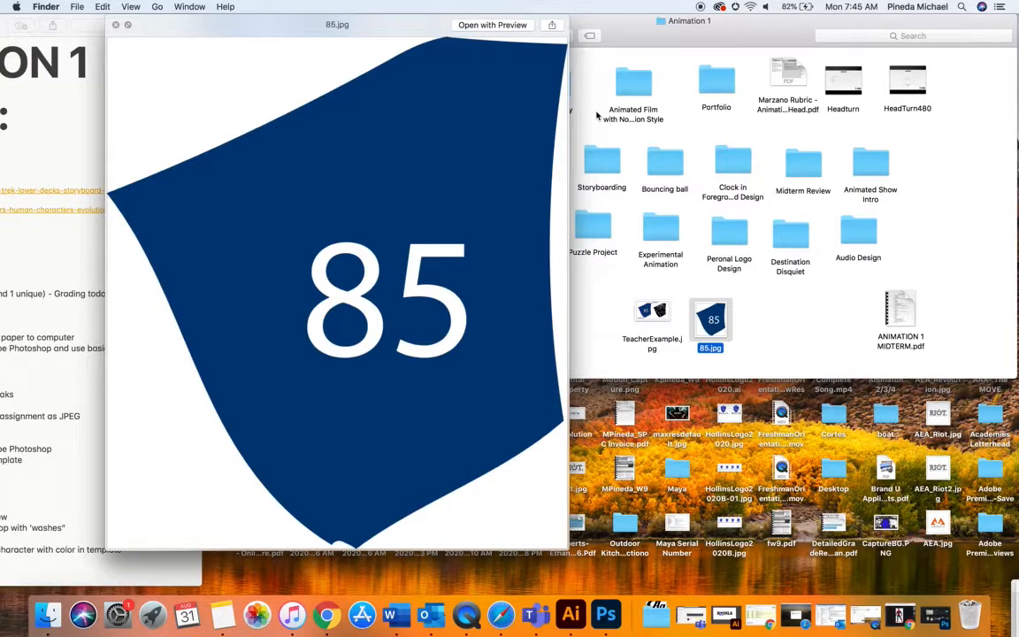
click(606, 286)
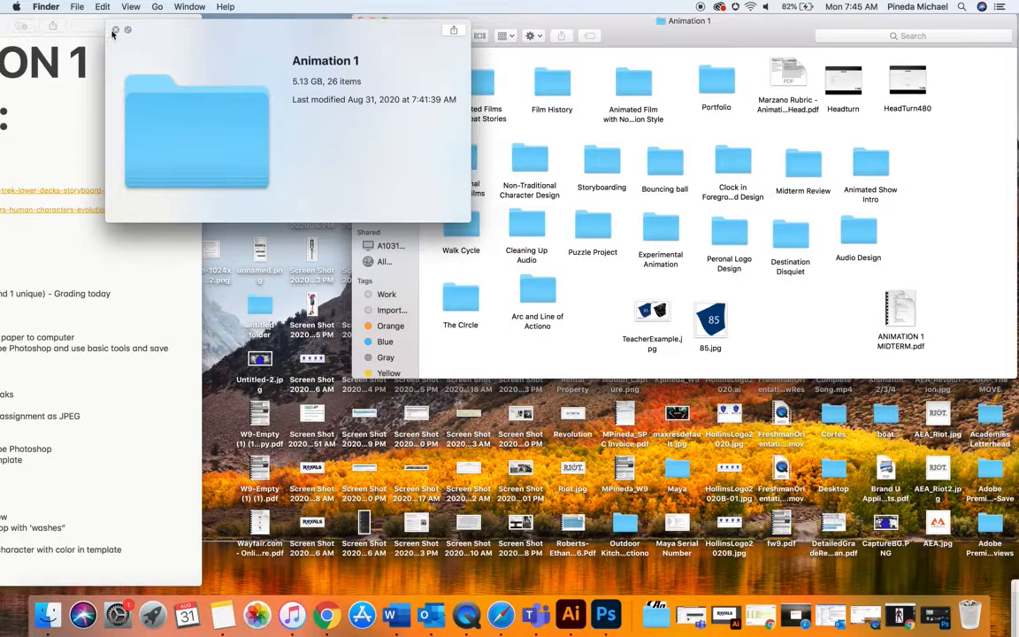
click(114, 31)
key(super+w)
drag(433, 122, 454, 27)
drag(874, 378, 1017, 592)
drag(741, 29, 694, 378)
click(671, 230)
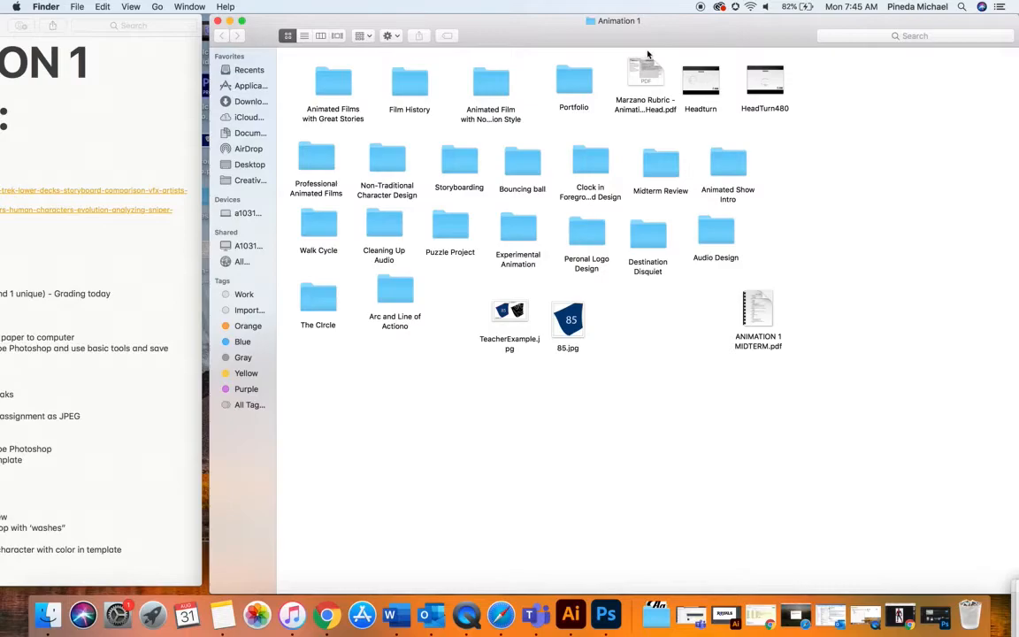
mouse_move(647, 41)
mouse_down()
mouse_move(603, 625)
mouse_move(644, 33)
mouse_up()
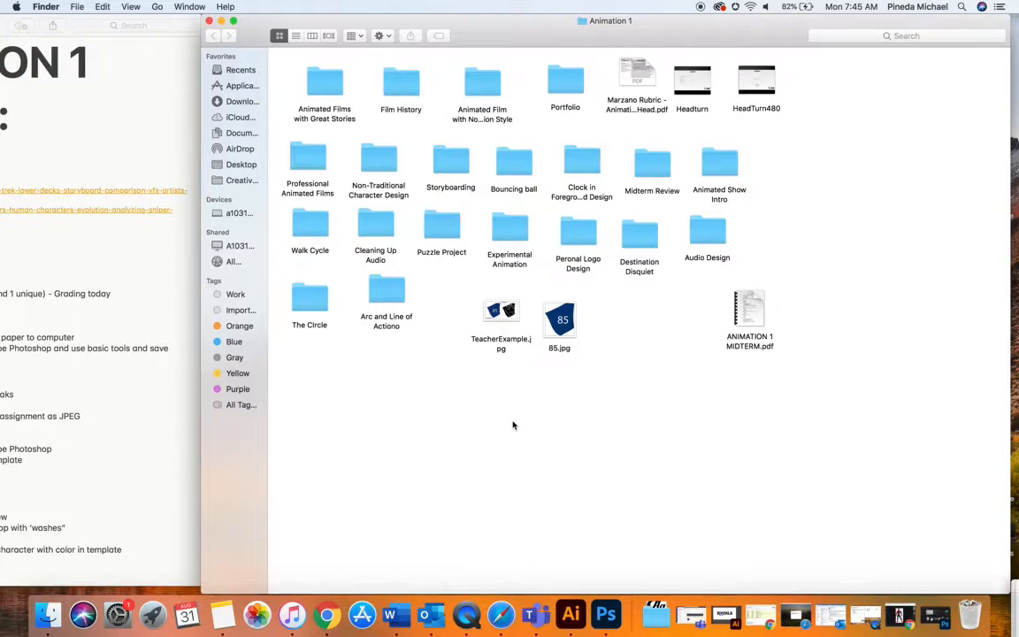
Step: Create a new folder named "Character within Shape" in the Animation 1 folder
click(76, 6)
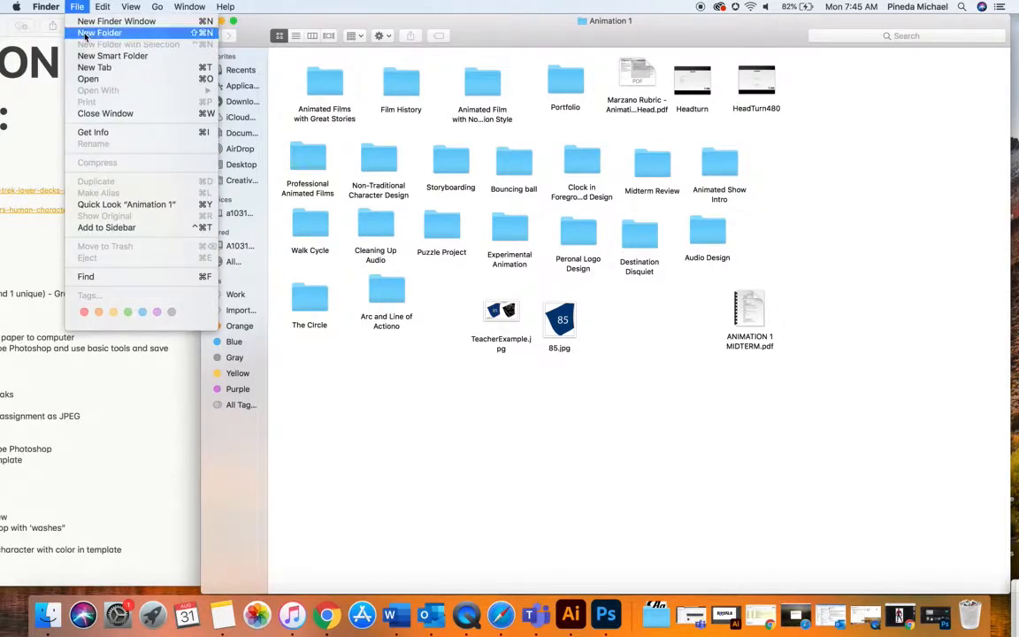
click(85, 33)
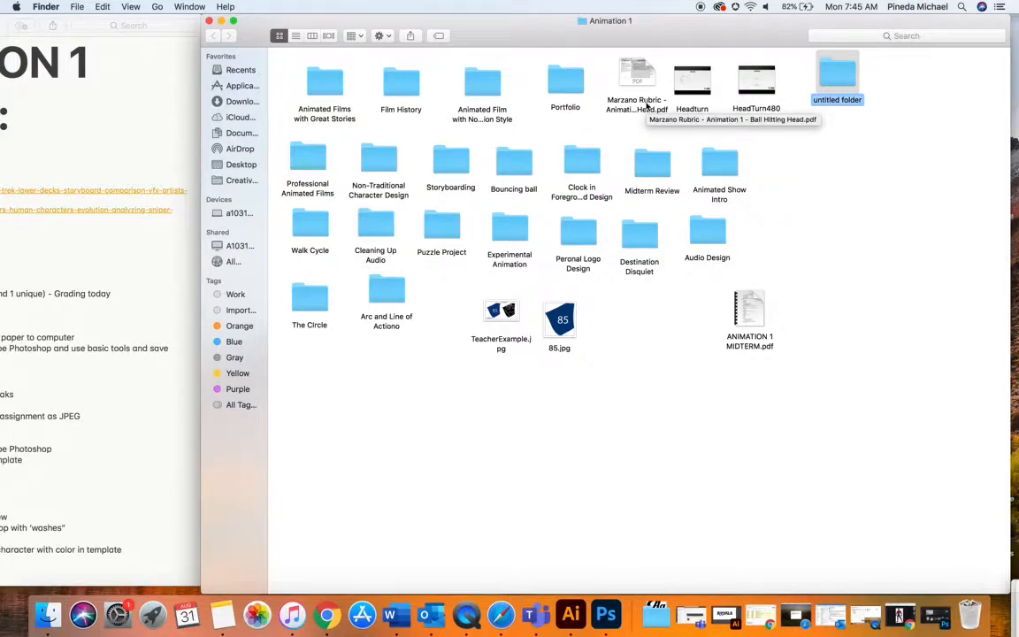
text(Character within Shape)
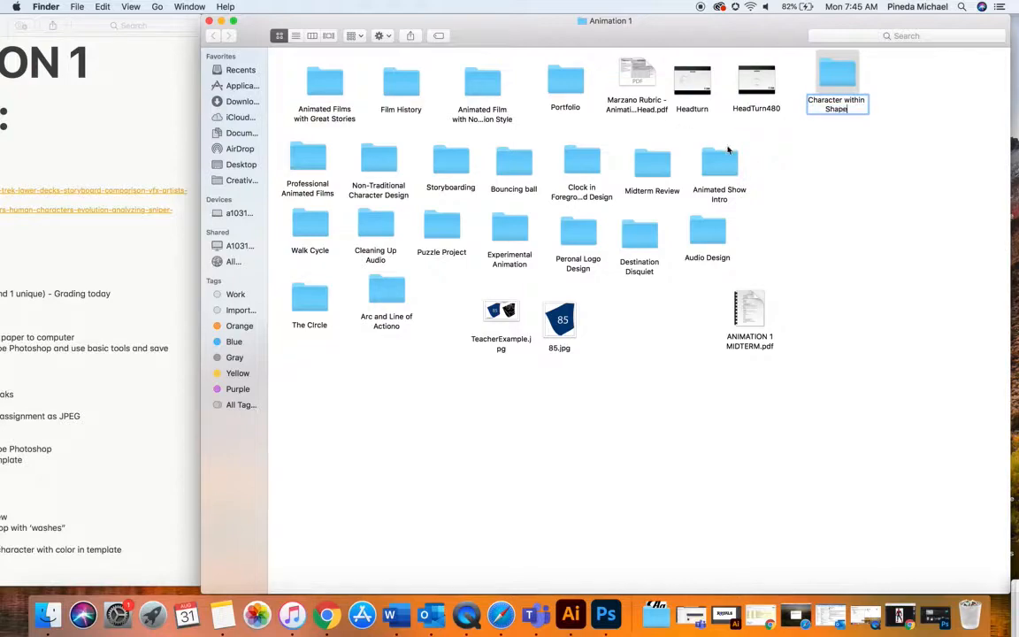
click(875, 224)
Step: Move 85.jpg into the "Character within Shape" folder
drag(562, 320, 859, 122)
drag(849, 85, 849, 86)
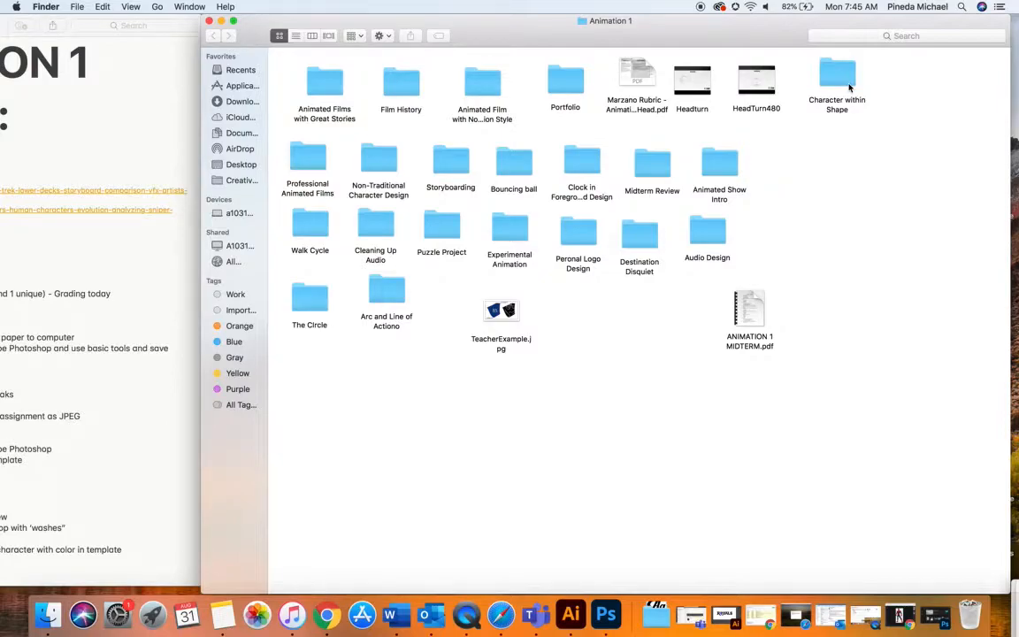
Step: Switch to Photoshop, open 85.jpg from the Desktop's Animation 1 > Character within Shape folder, and enlarge the program window
click(605, 613)
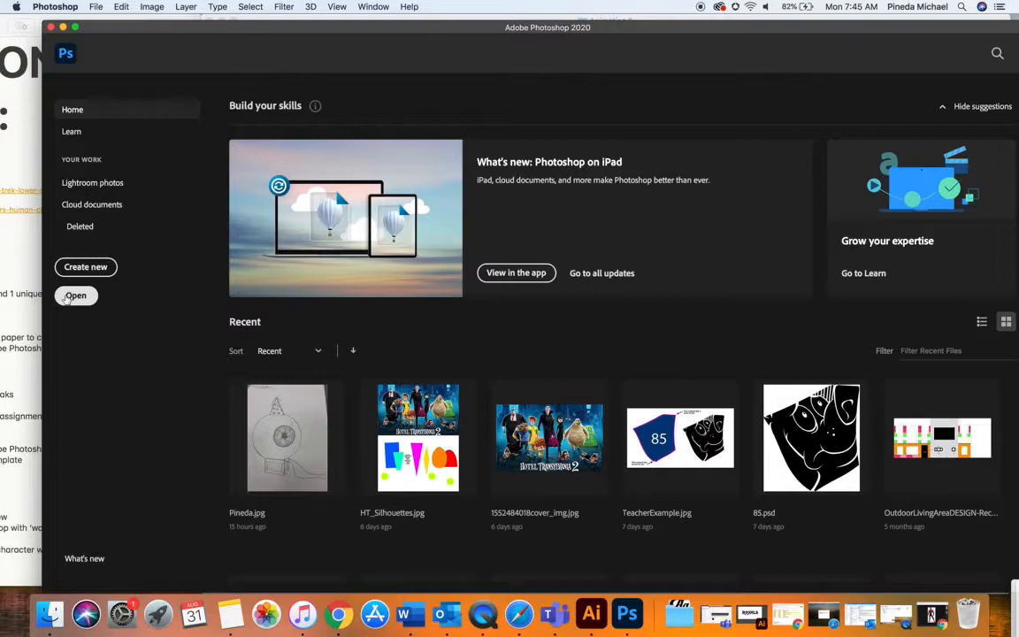
click(75, 295)
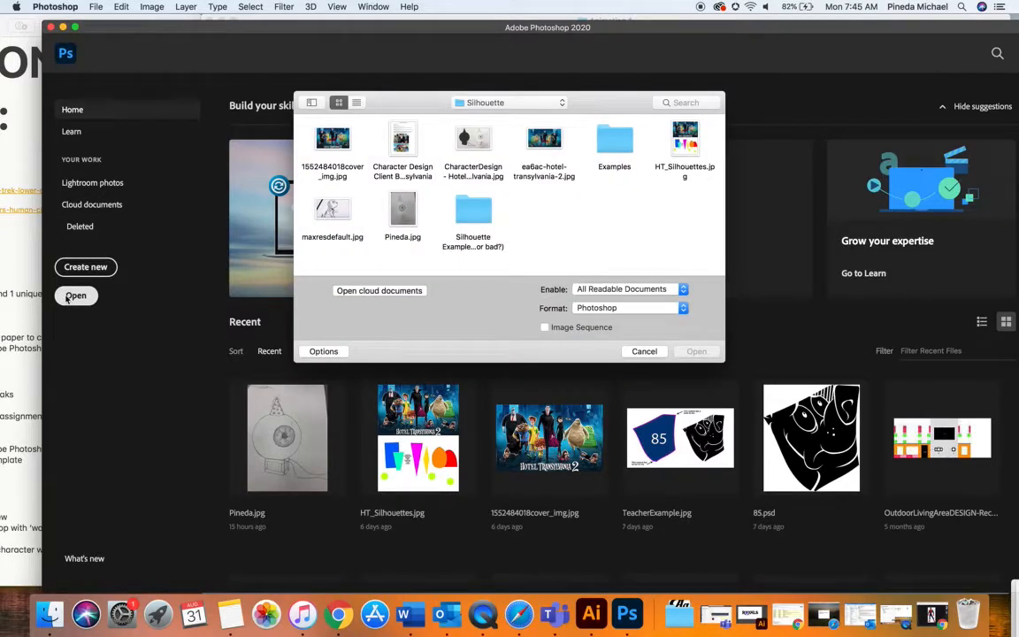
click(511, 104)
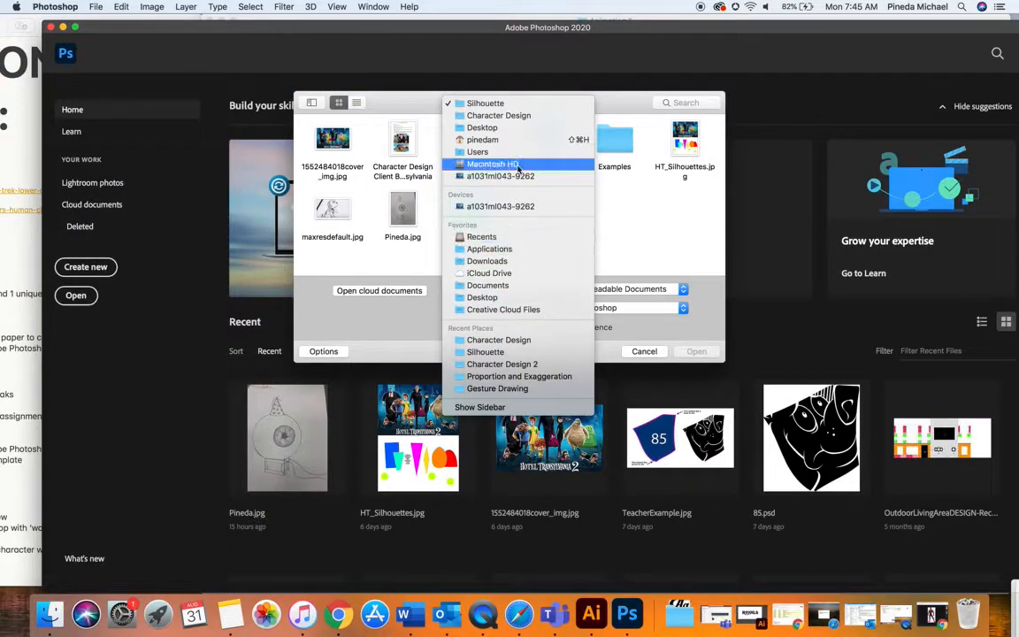
click(510, 129)
scroll(484, 237, down, 4)
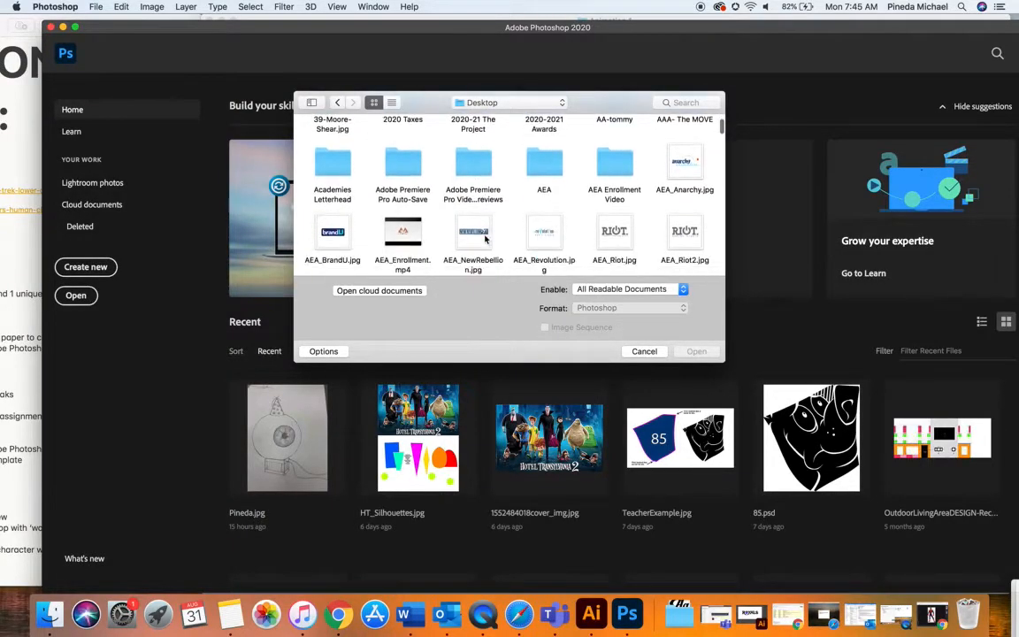
scroll(485, 237, down, 2)
double_click(613, 158)
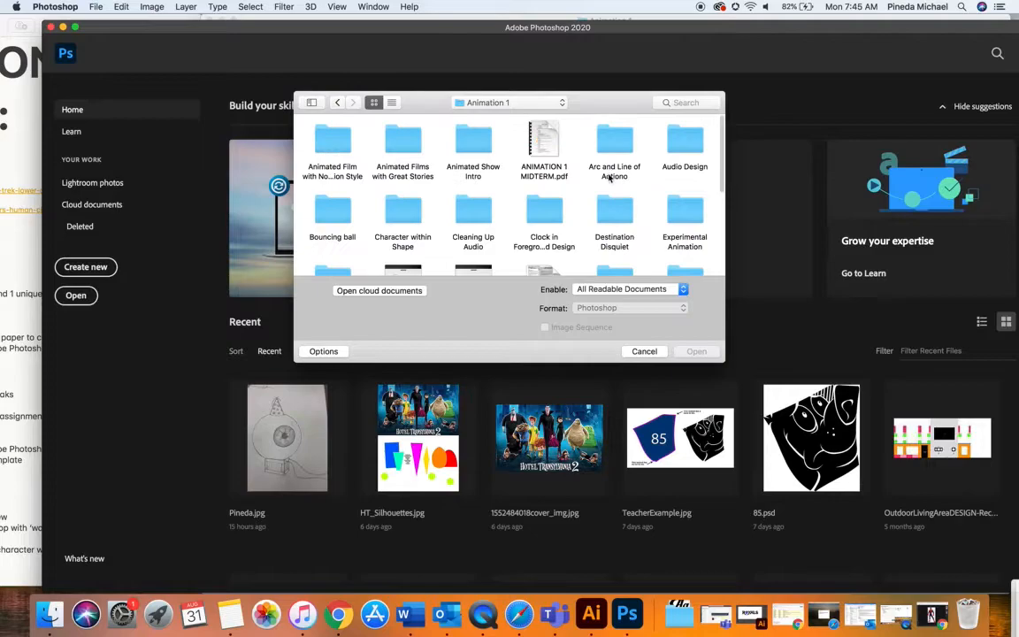
scroll(572, 246, down, 2)
double_click(382, 175)
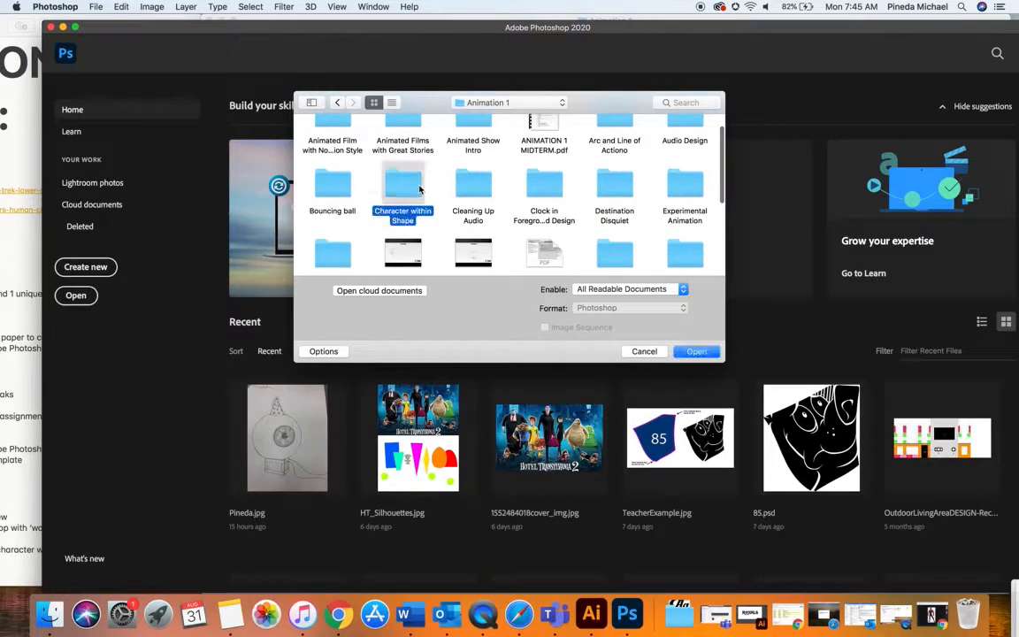
click(331, 146)
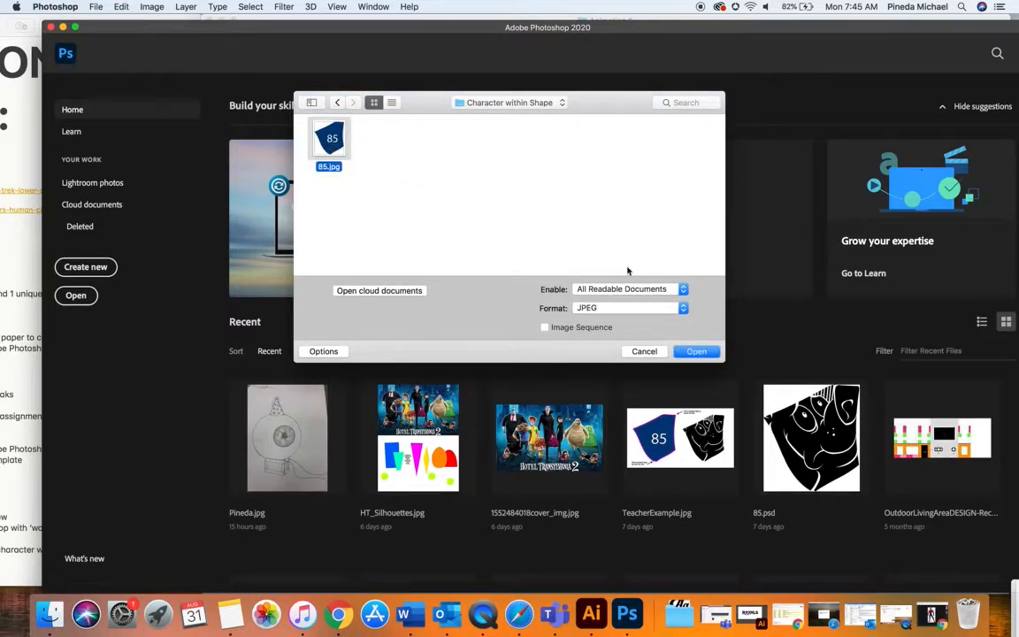
click(697, 351)
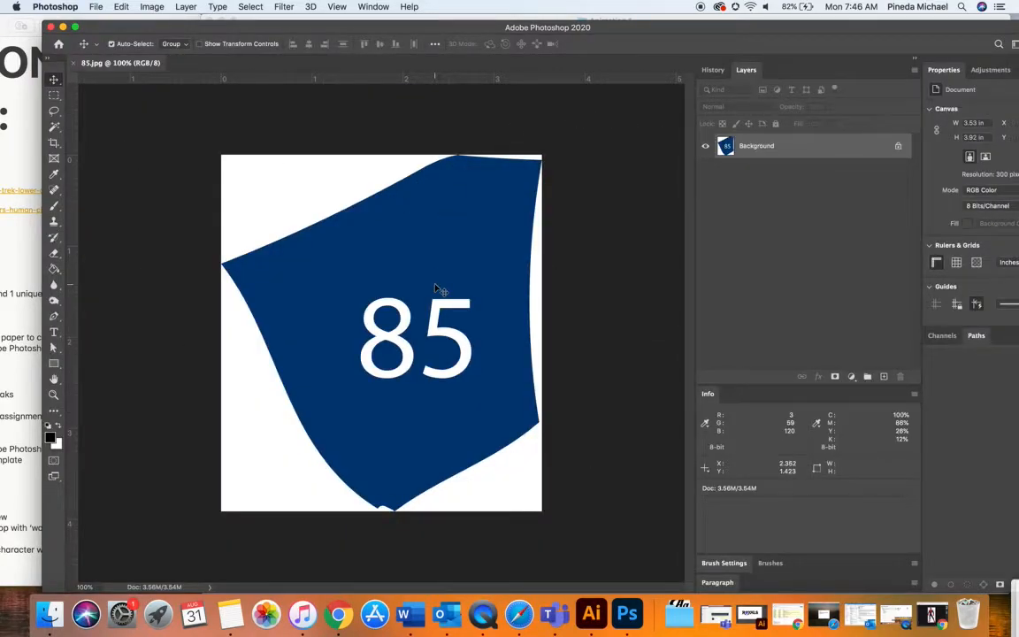
double_click(382, 28)
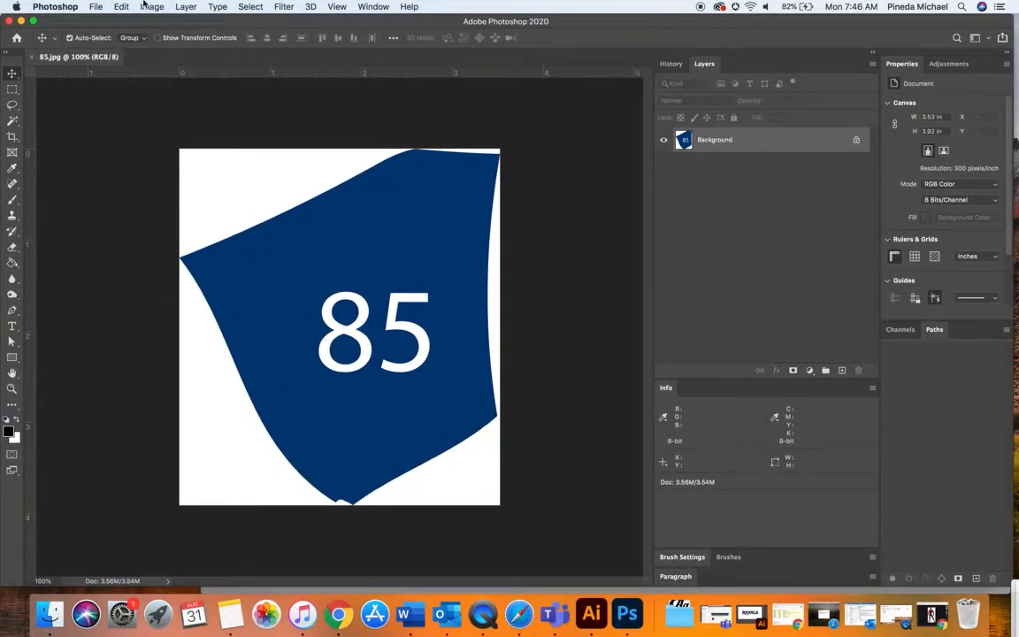
Step: Start saving the document on the computer and name it 85, a hyphen and the teacher's surname, removing the .jpg extension
click(96, 6)
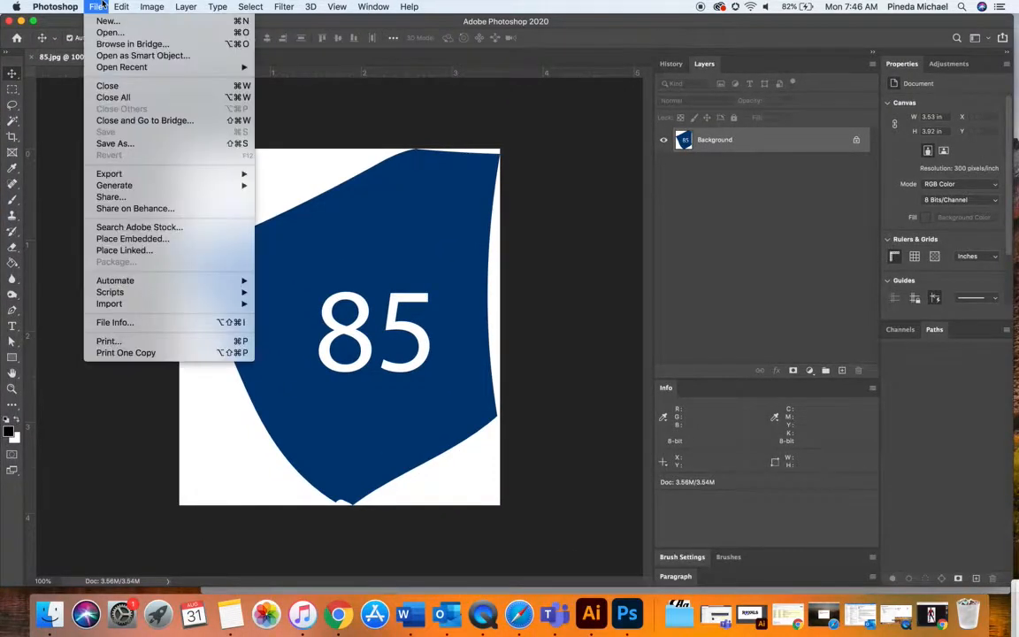
click(122, 145)
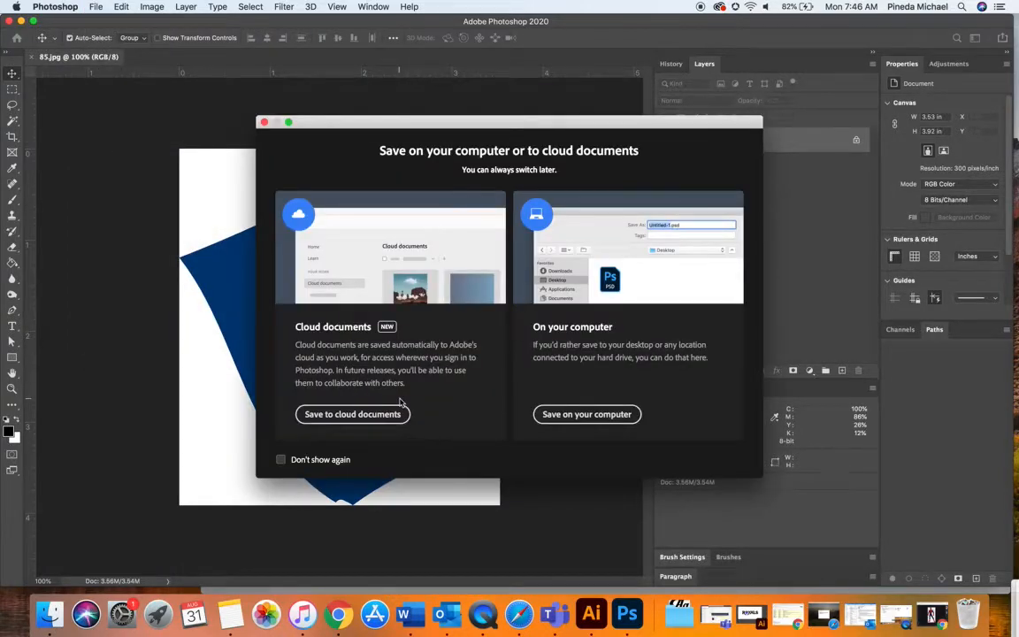
drag(445, 122, 423, 75)
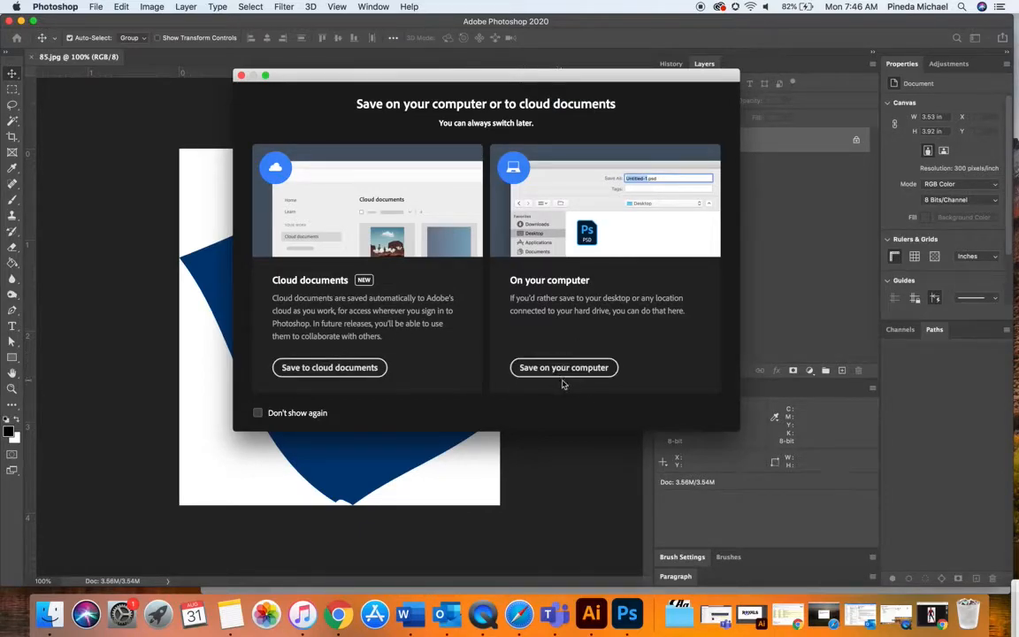
click(585, 366)
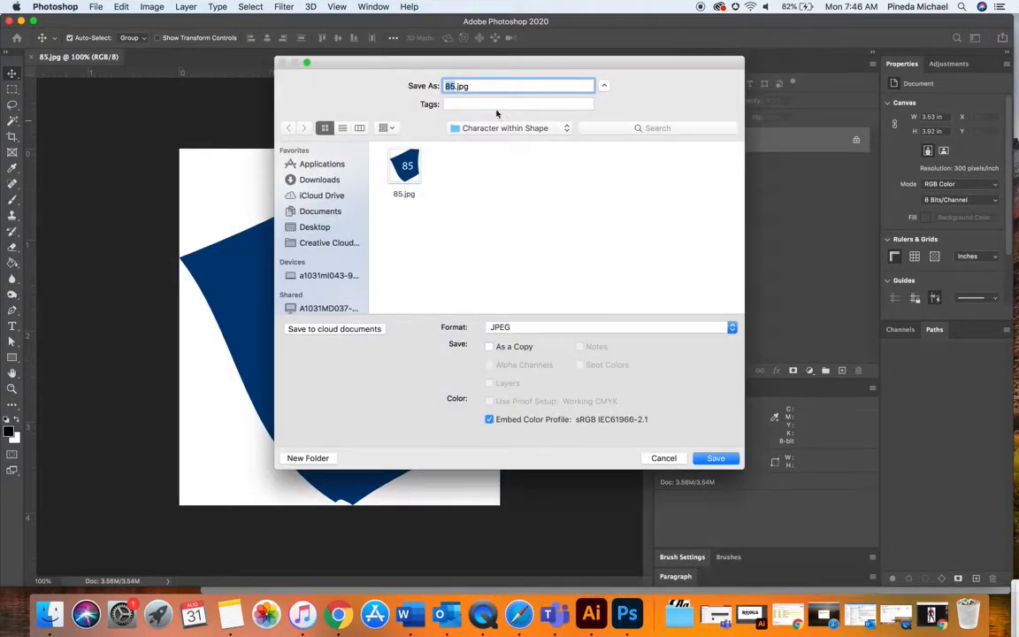
key(Right)
text(-Pinead)
key(BackSpace)
key(BackSpace)
text(da)
click(505, 84)
drag(505, 85, 493, 87)
key(BackSpace)
Step: Choose the Photoshop format and save the file in the Character within Shape folder
click(519, 328)
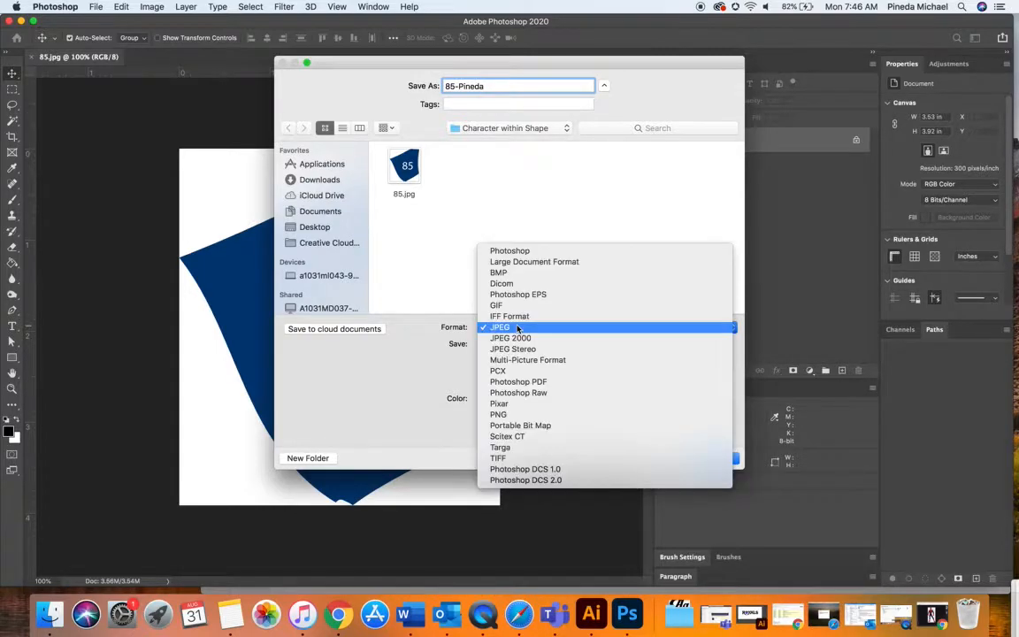
click(519, 253)
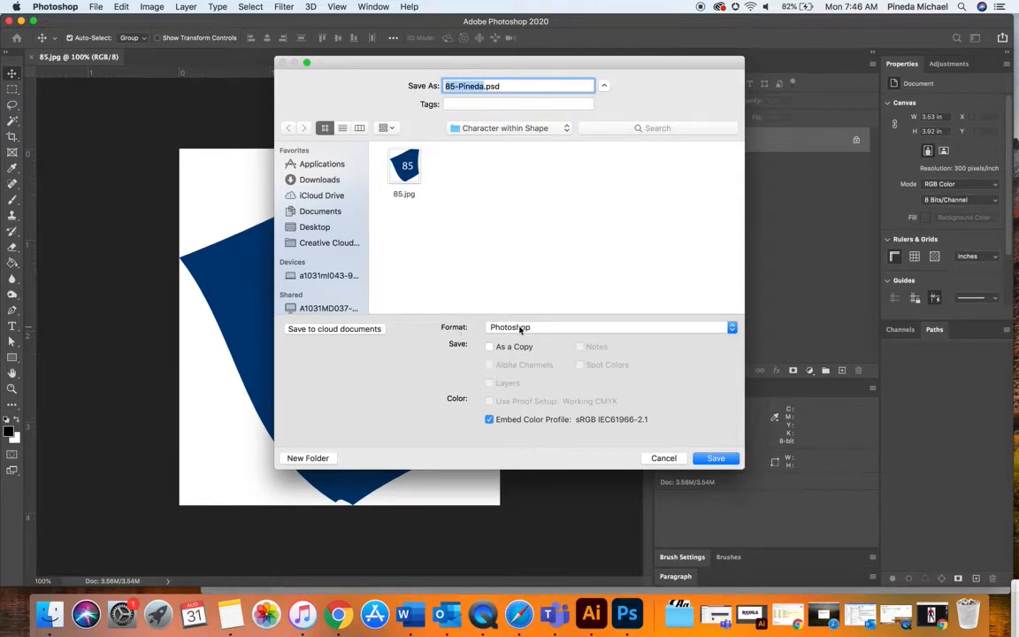
click(521, 327)
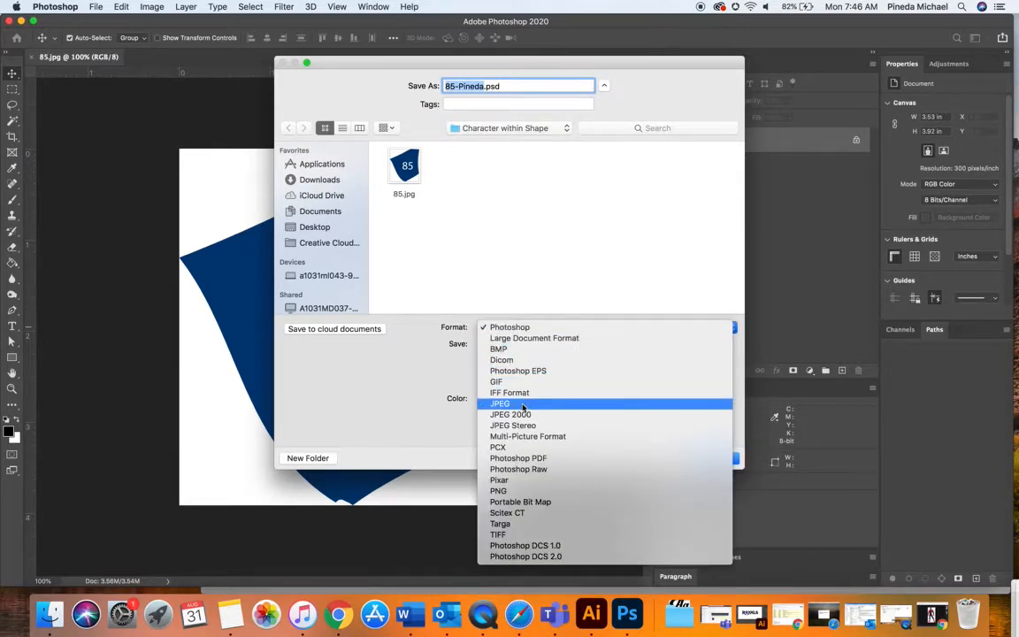
click(509, 327)
click(716, 457)
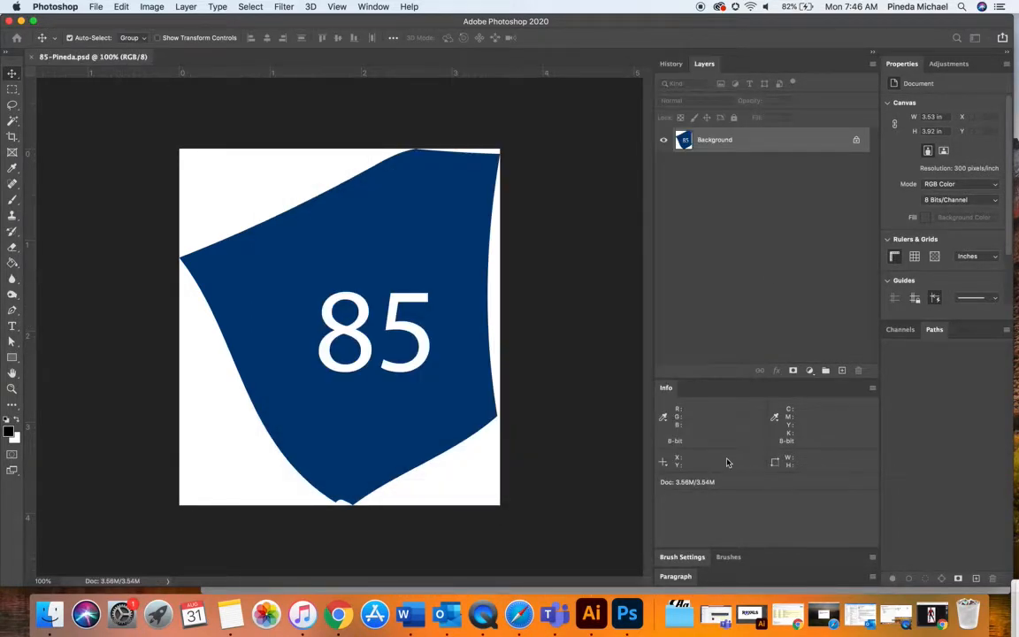
Step: Lower the Photoshop window and open the Character within Shape folder in Finder to check the saved PSD beside 85.jpg
drag(741, 25, 740, 181)
click(643, 126)
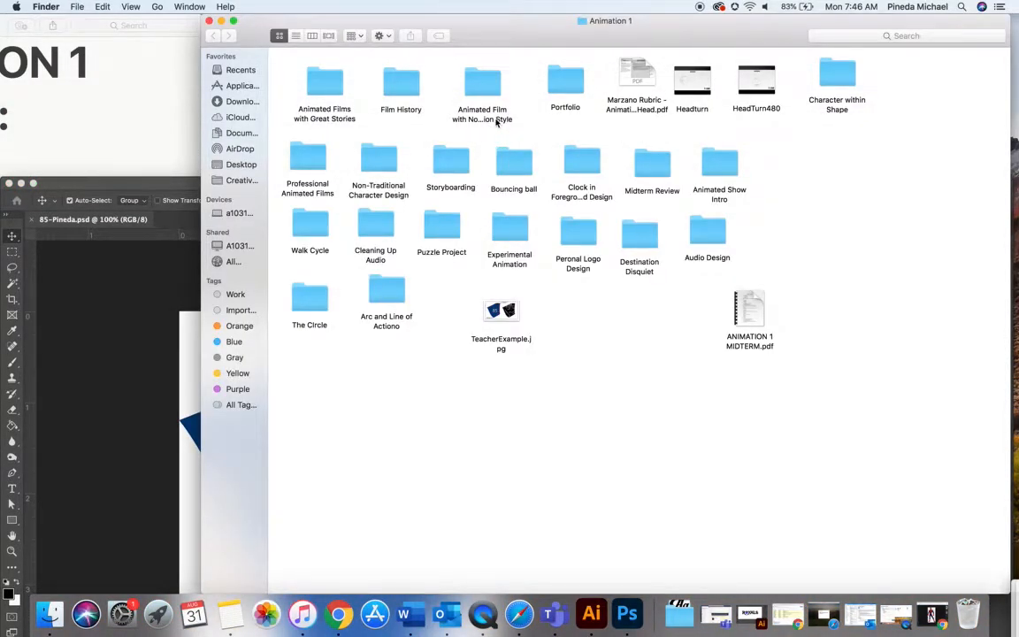
double_click(839, 74)
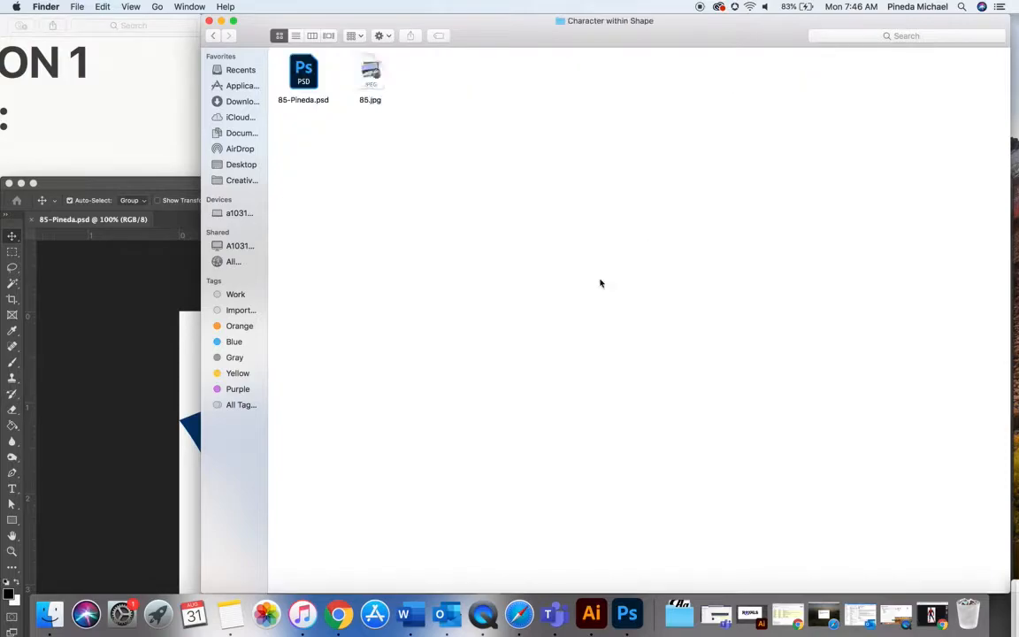
click(313, 76)
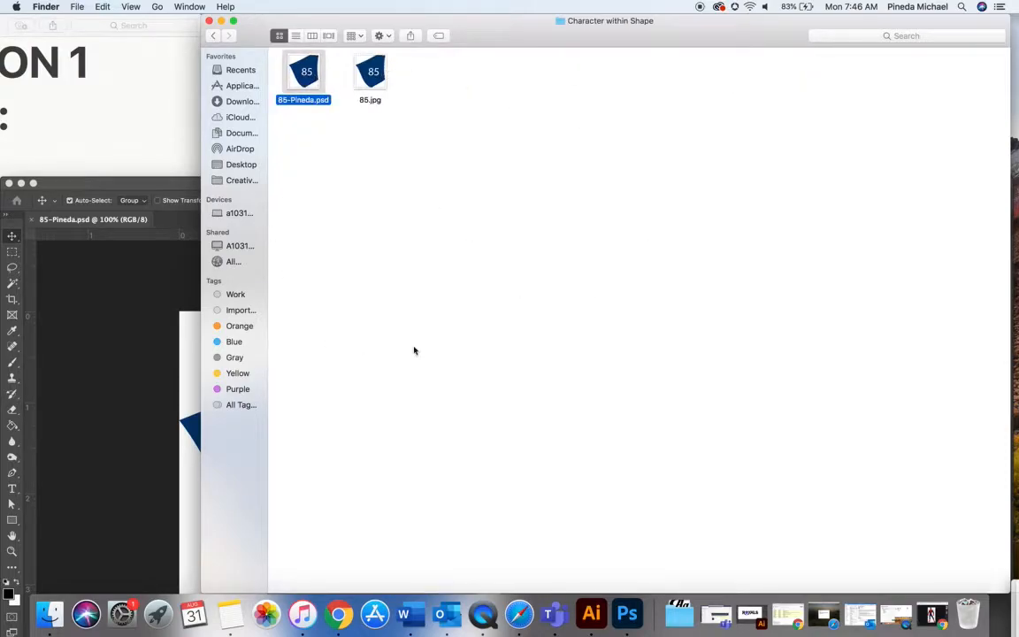
mouse_move(362, 24)
mouse_down()
mouse_move(353, 120)
mouse_move(326, 119)
mouse_move(326, 7)
mouse_move(245, 45)
mouse_move(414, 43)
mouse_move(366, 16)
mouse_up()
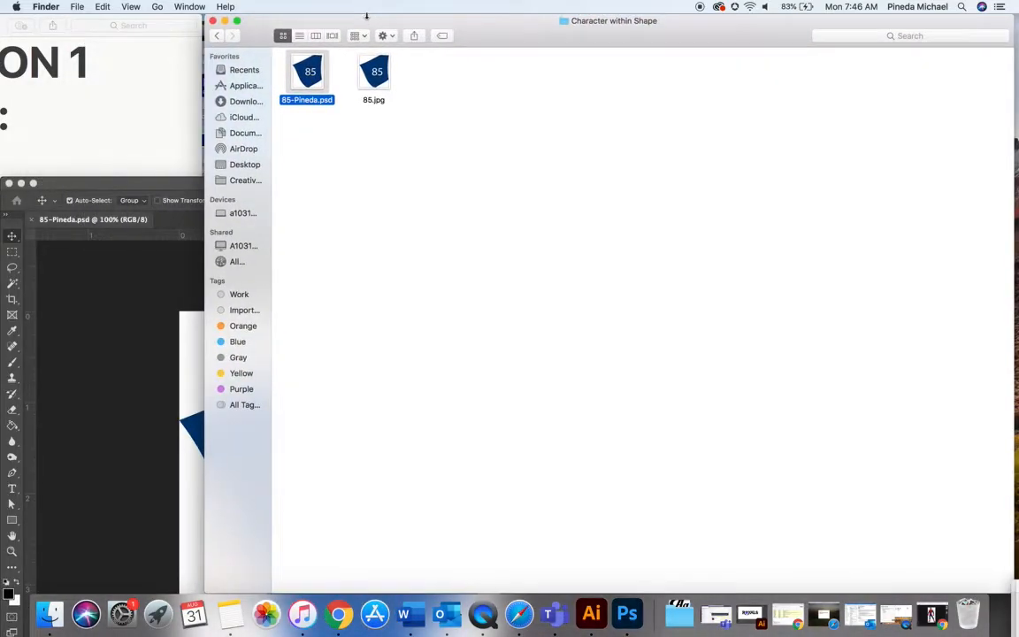
click(961, 6)
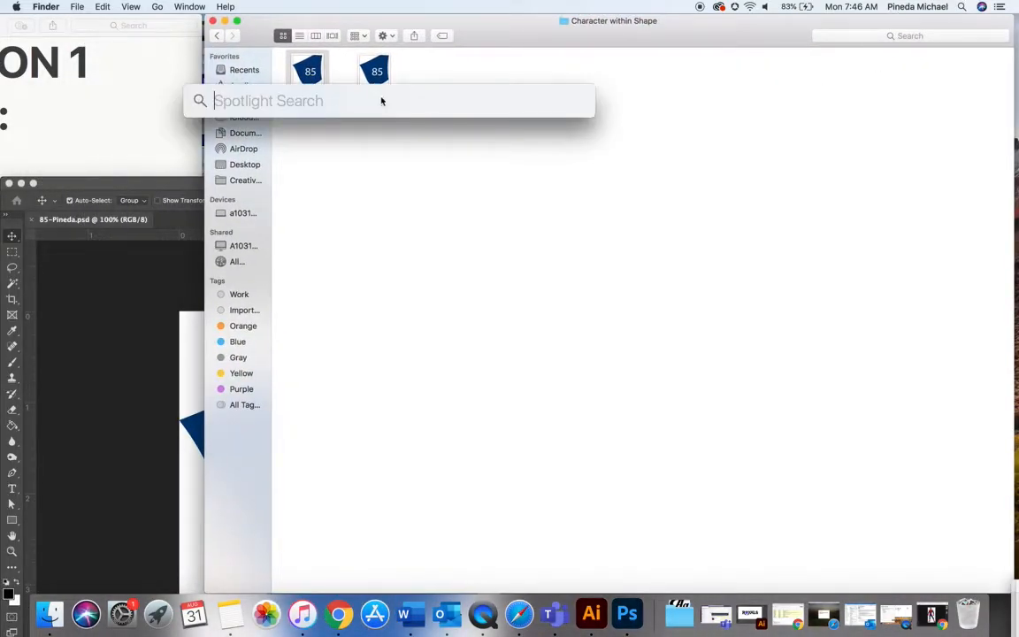
click(433, 237)
drag(508, 227, 320, 86)
Step: Switch back to Photoshop and move its window up so the whole 85 document is visible
click(164, 316)
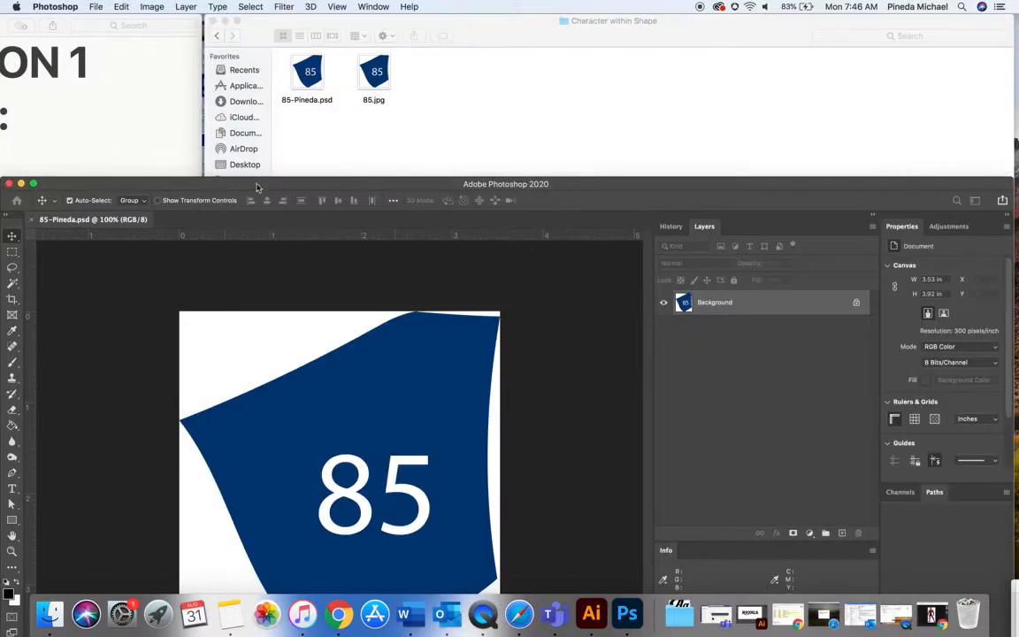
double_click(256, 184)
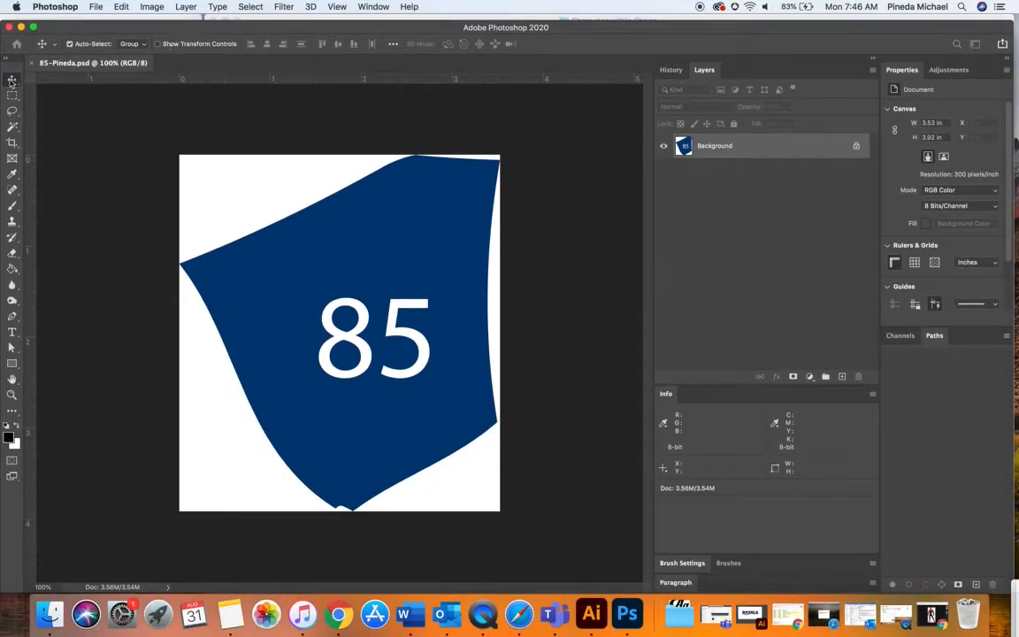
drag(372, 33, 372, 5)
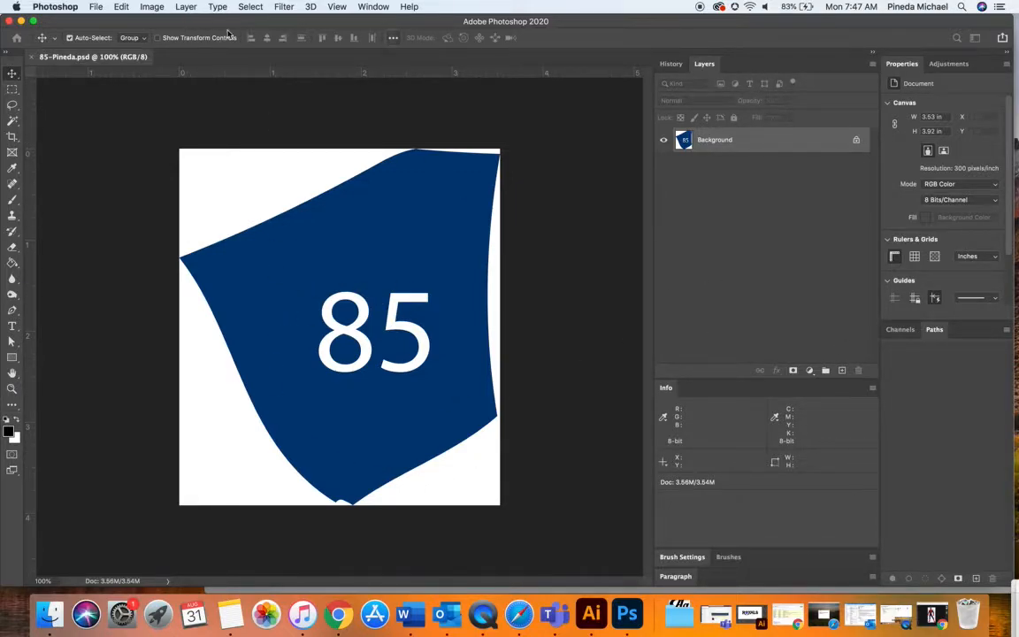
Step: Look through the editing tools and their options, including Lasso, Eyedropper, Clone Stamp, Eraser, Burn, Frame and Crop
click(12, 104)
click(13, 121)
click(12, 136)
click(13, 168)
click(13, 216)
click(12, 232)
click(12, 249)
click(13, 279)
click(13, 296)
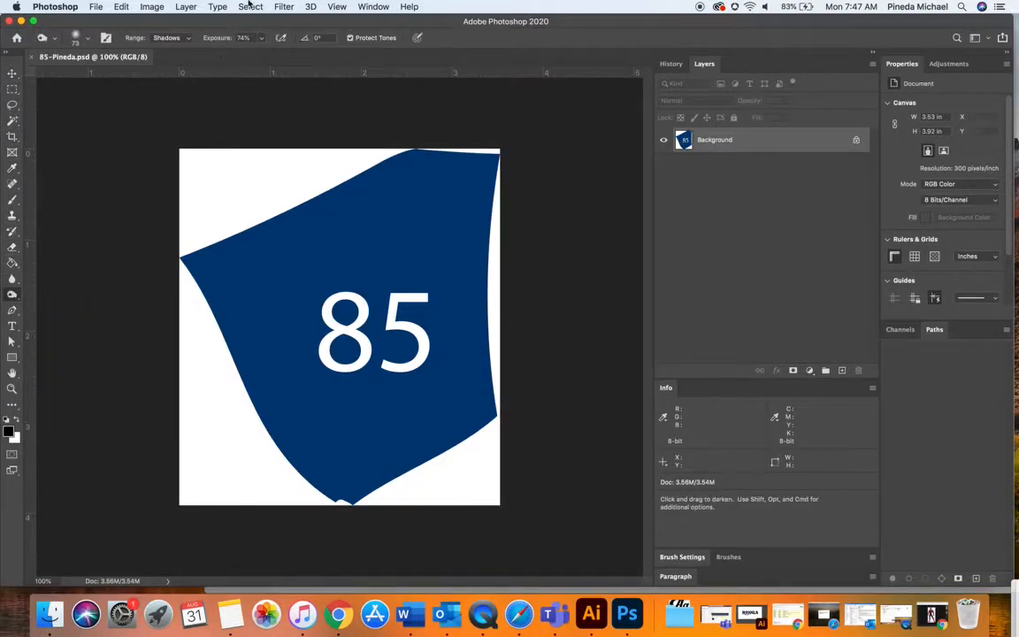
click(8, 157)
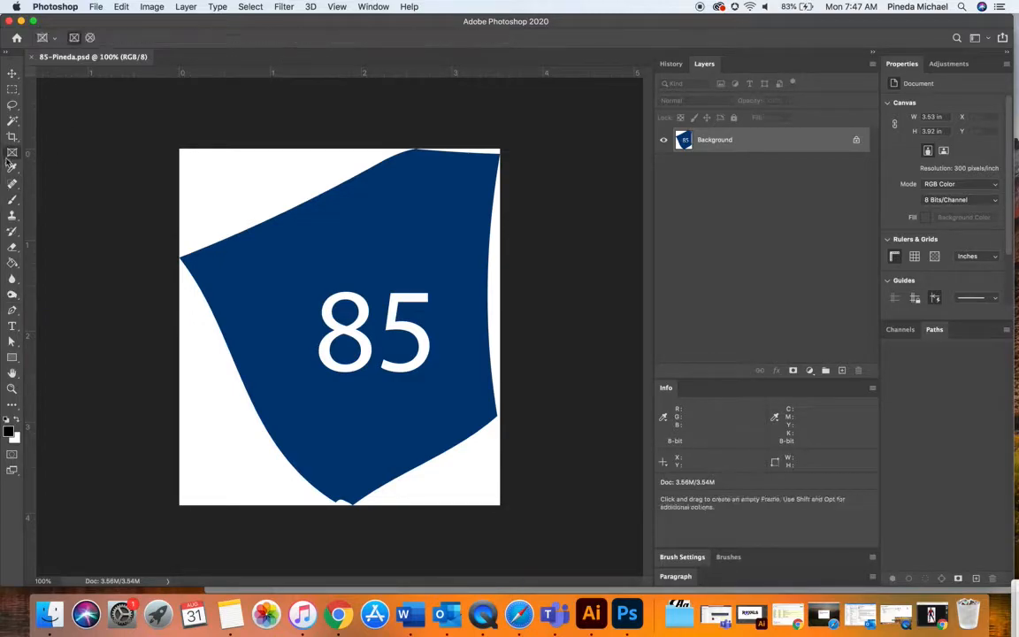
click(12, 136)
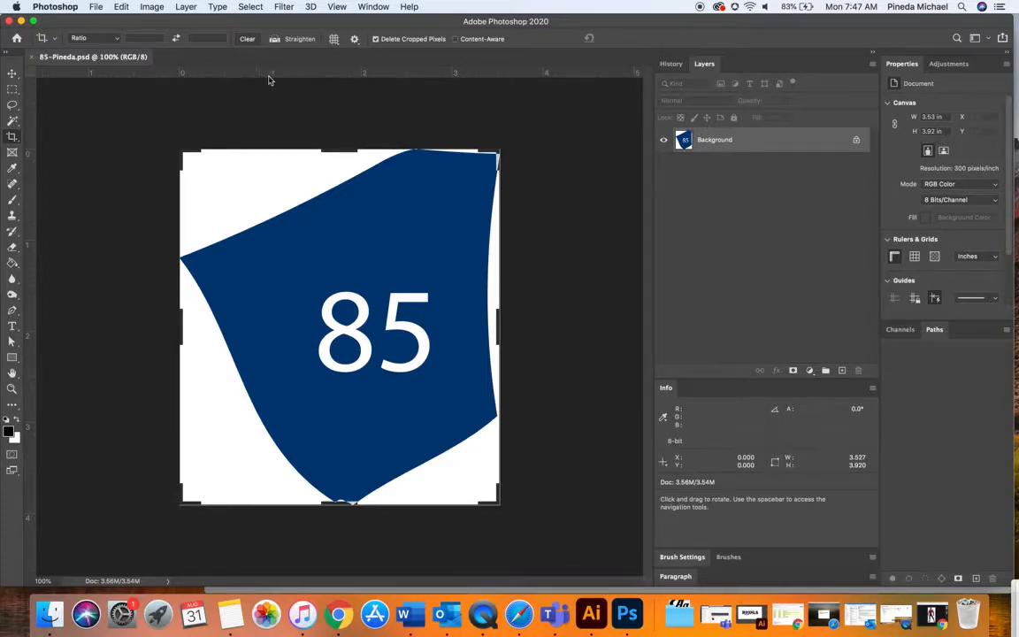
Step: Return to the Move tool and convert the locked Background into a regular layer with the default name and settings
click(16, 72)
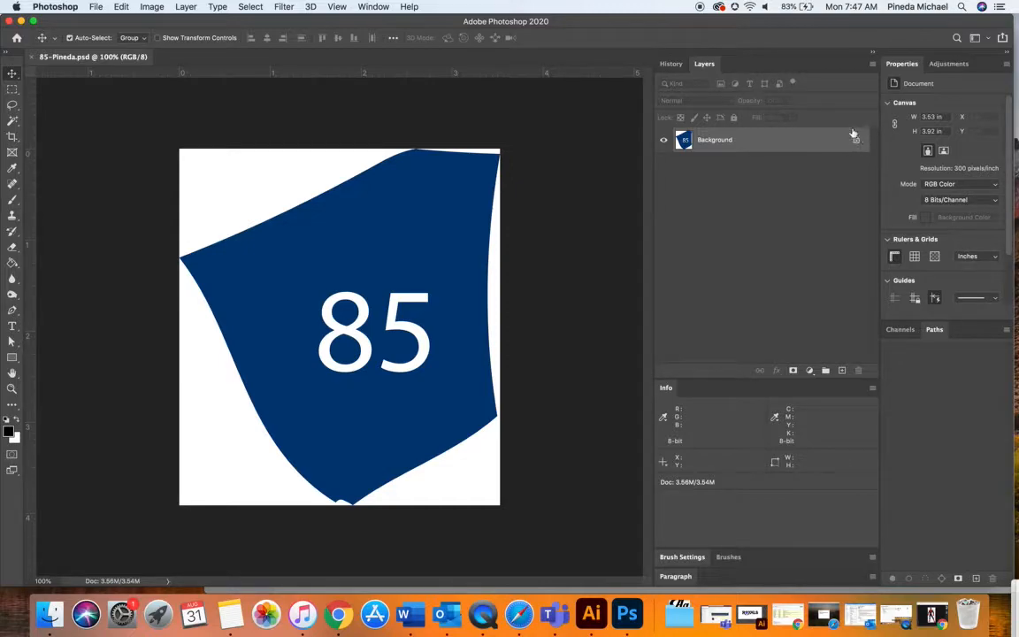
double_click(736, 143)
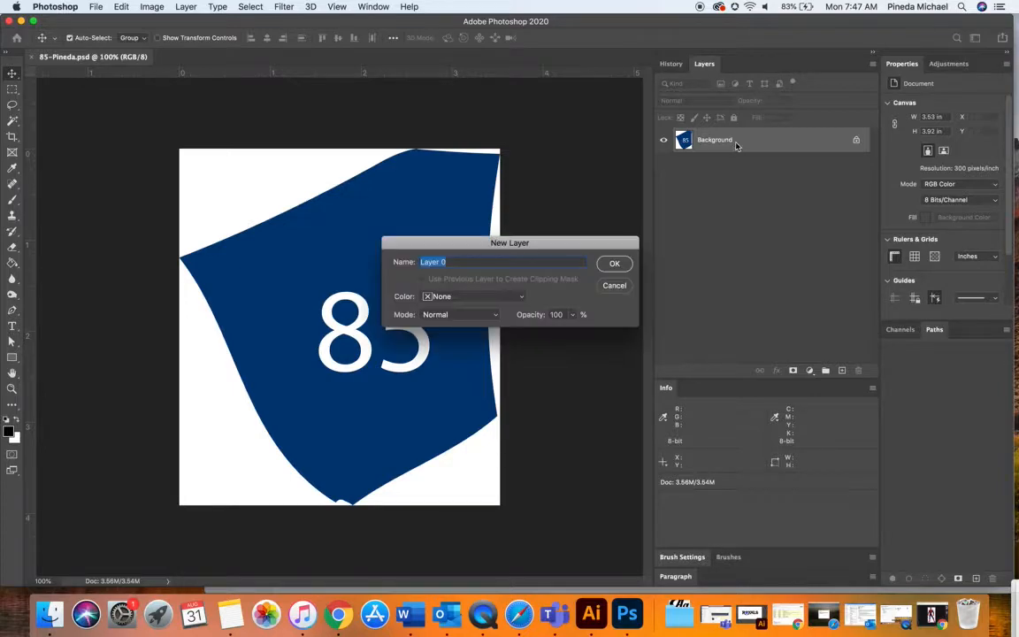
click(616, 263)
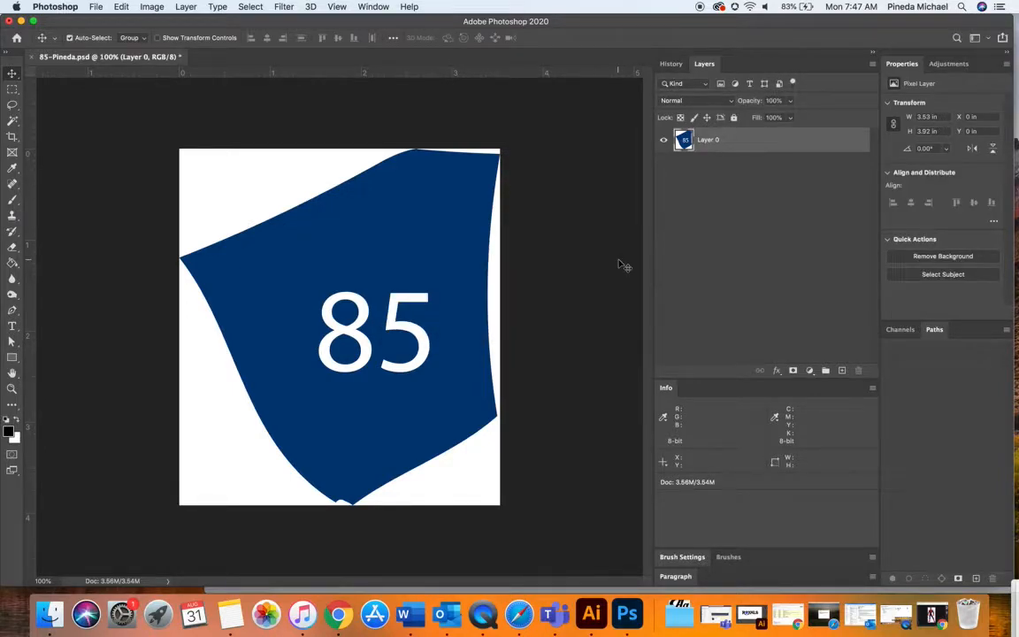
Step: Try moving the unlocked shape layer down about 0.41 in, and undo the move
drag(466, 278, 472, 312)
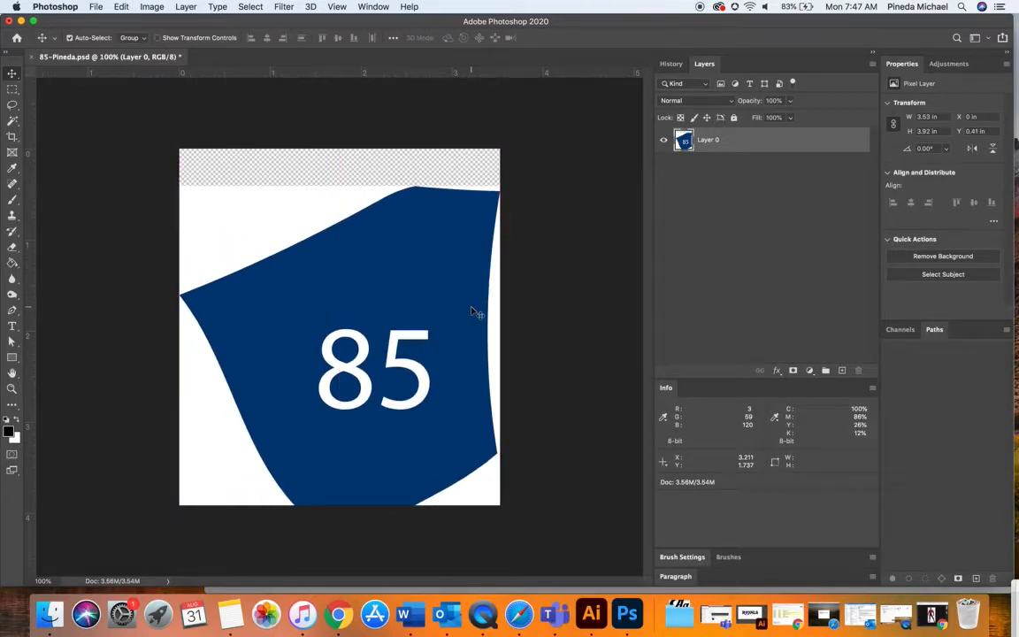
key(z)
key(super+z)
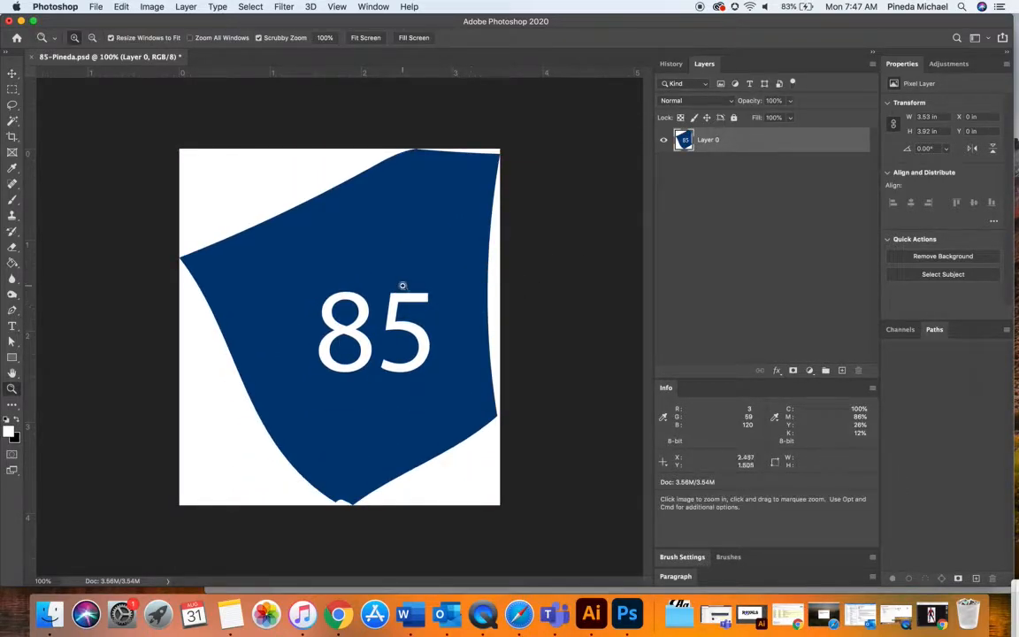
Step: Toggle the shape layer's visibility off and on, and add a new empty layer above it
click(663, 142)
click(663, 142)
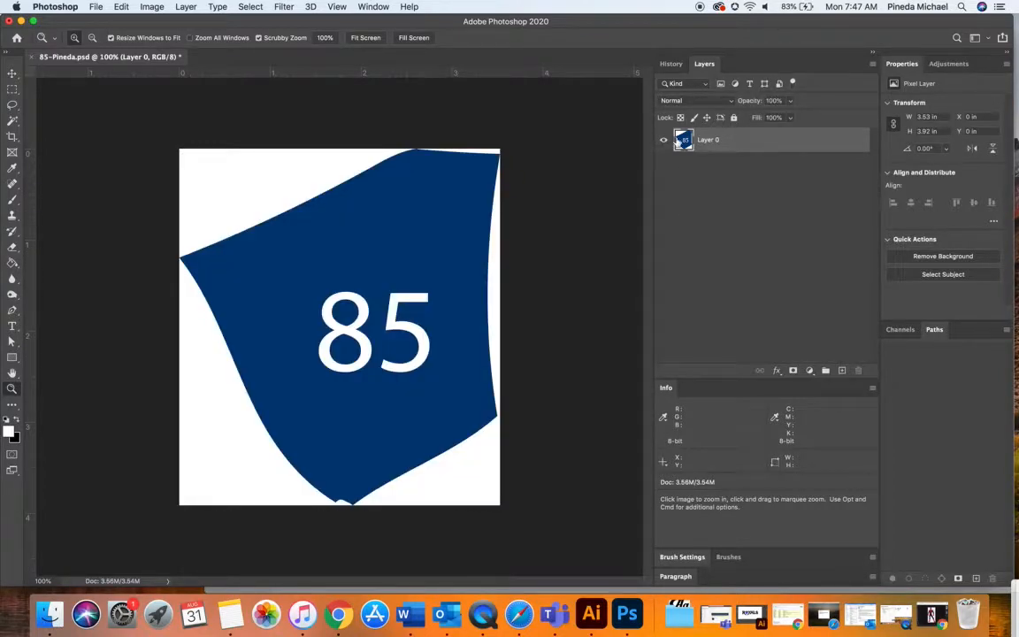
click(840, 369)
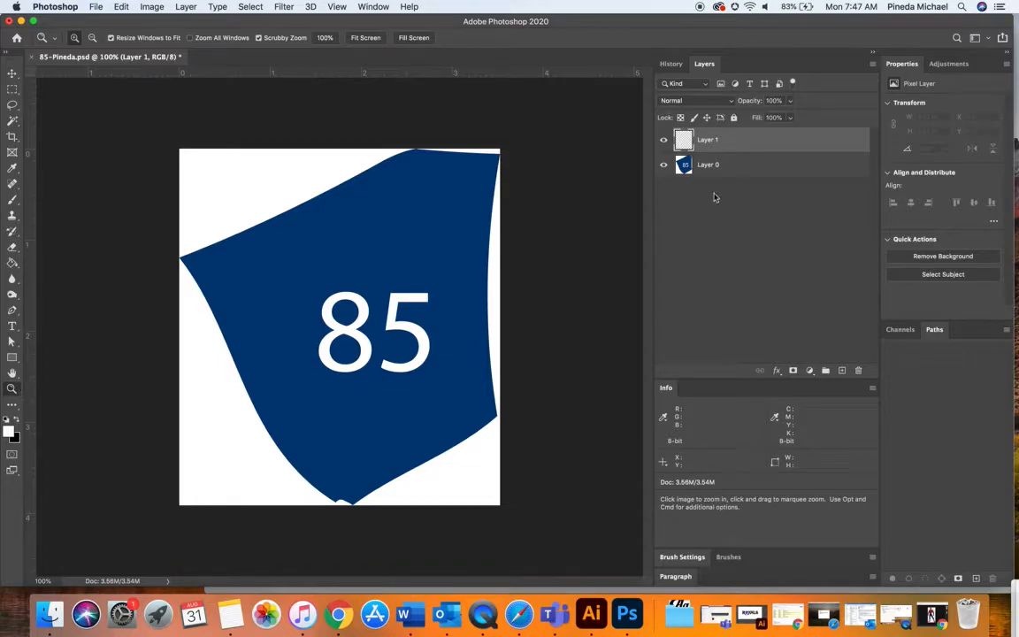
Step: Paint a freehand red zigzag stroke over the shape with the Brush tool on the new empty layer
click(12, 215)
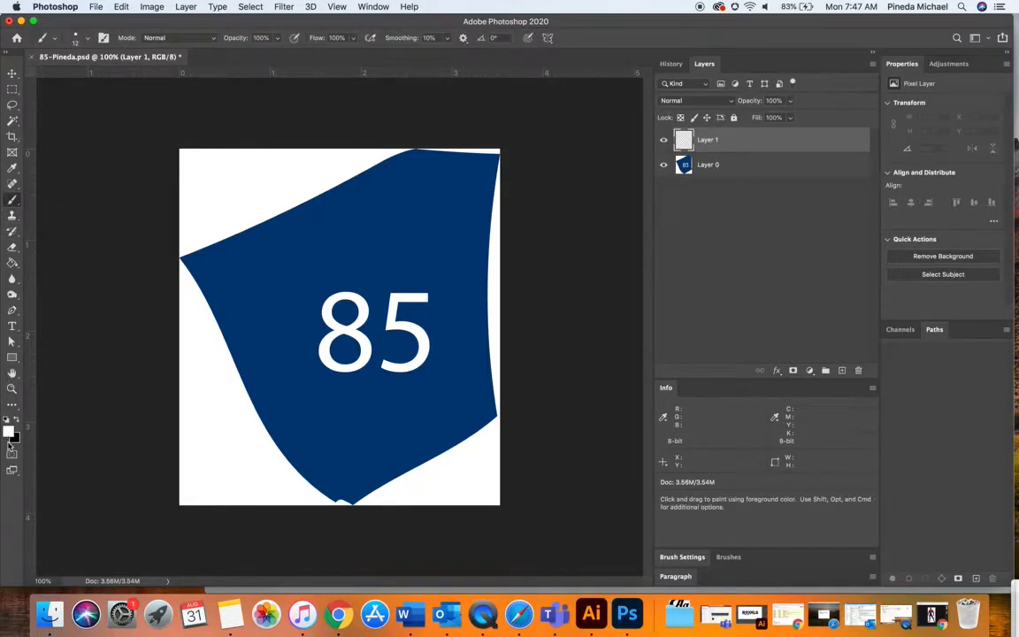
click(9, 430)
click(846, 92)
click(973, 82)
mouse_move(335, 198)
mouse_down()
mouse_move(318, 243)
mouse_move(414, 380)
mouse_up()
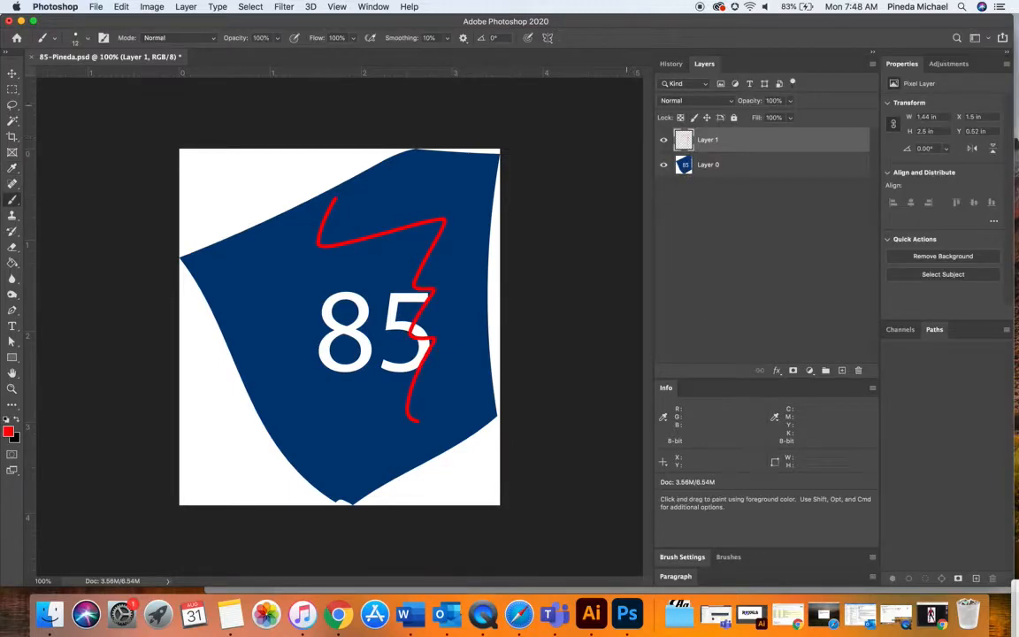
Step: Toggle the visibility of the stroke layer and the shape layer to compare them, ending with the stroke layer hidden
click(664, 139)
click(664, 138)
click(664, 165)
click(664, 165)
click(687, 167)
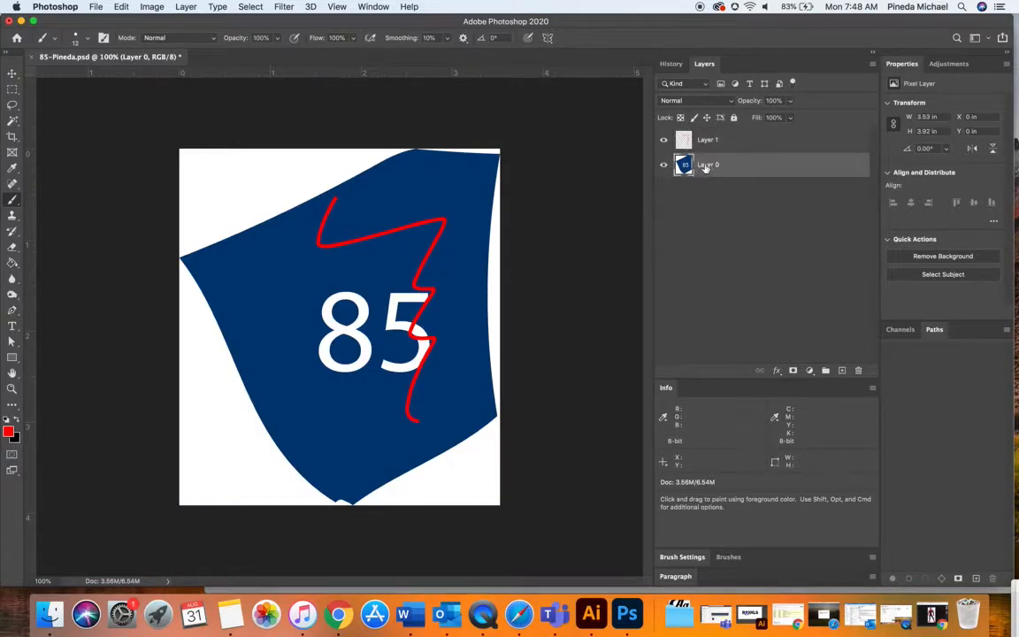
click(664, 140)
click(663, 140)
click(663, 140)
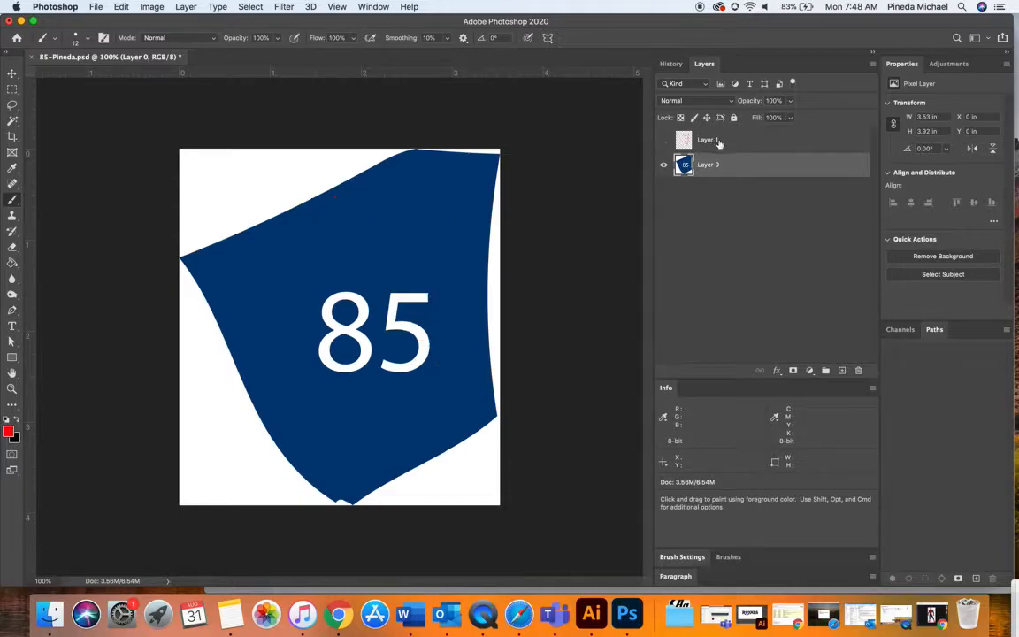
Step: Delete the layer with the red stroke, and swap the colours so that black is the foreground
click(671, 144)
key(BackSpace)
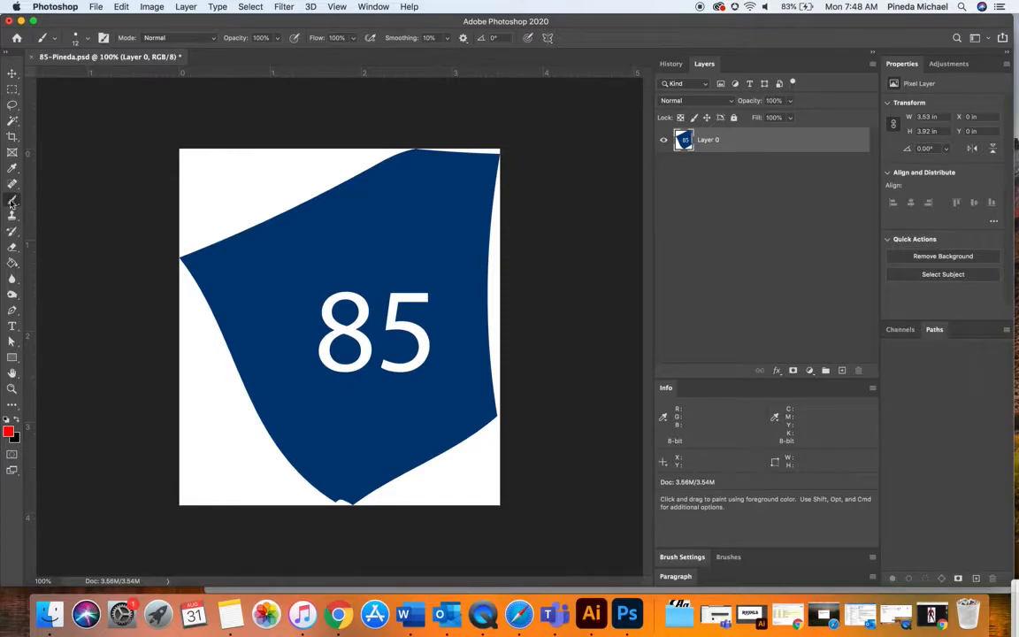
click(16, 419)
click(11, 429)
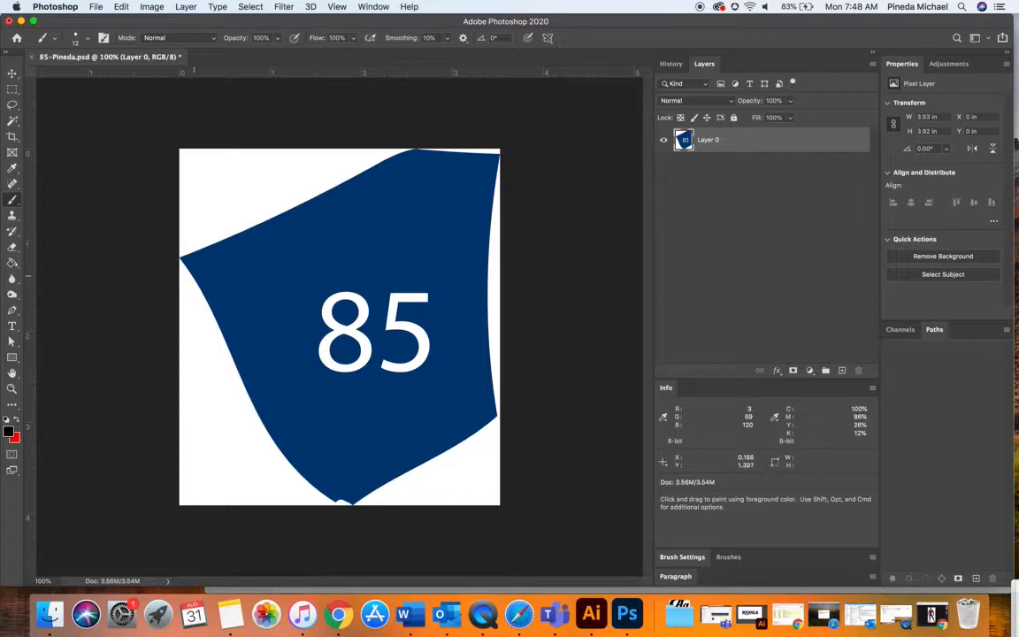
Step: Try a 97 px black brush stroke across the shape's upper-left edge and a thinner 19 px stroke beside it
click(85, 40)
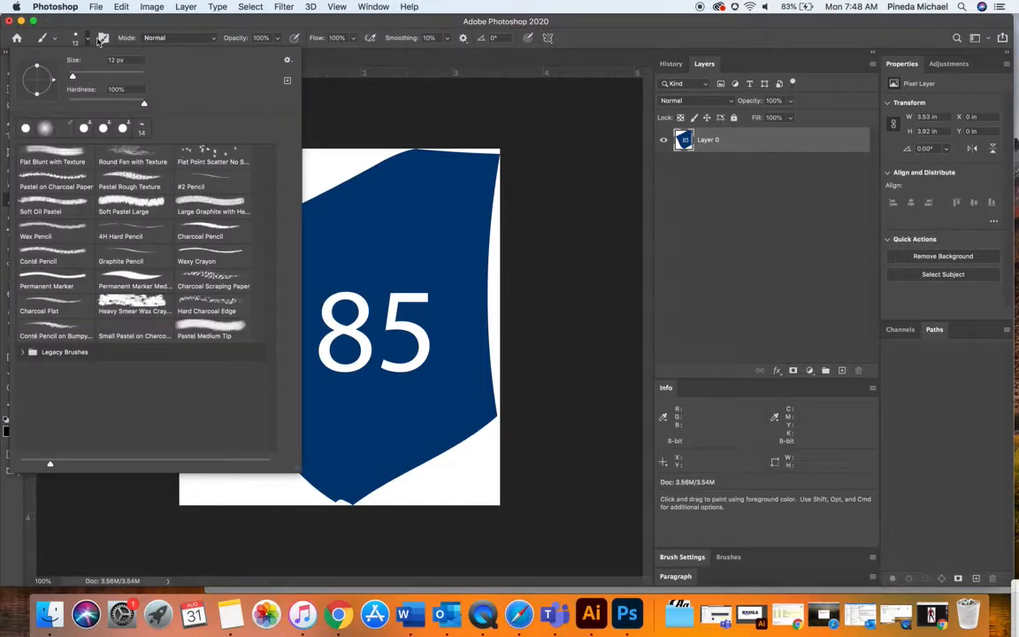
drag(73, 76, 105, 76)
drag(345, 160, 259, 243)
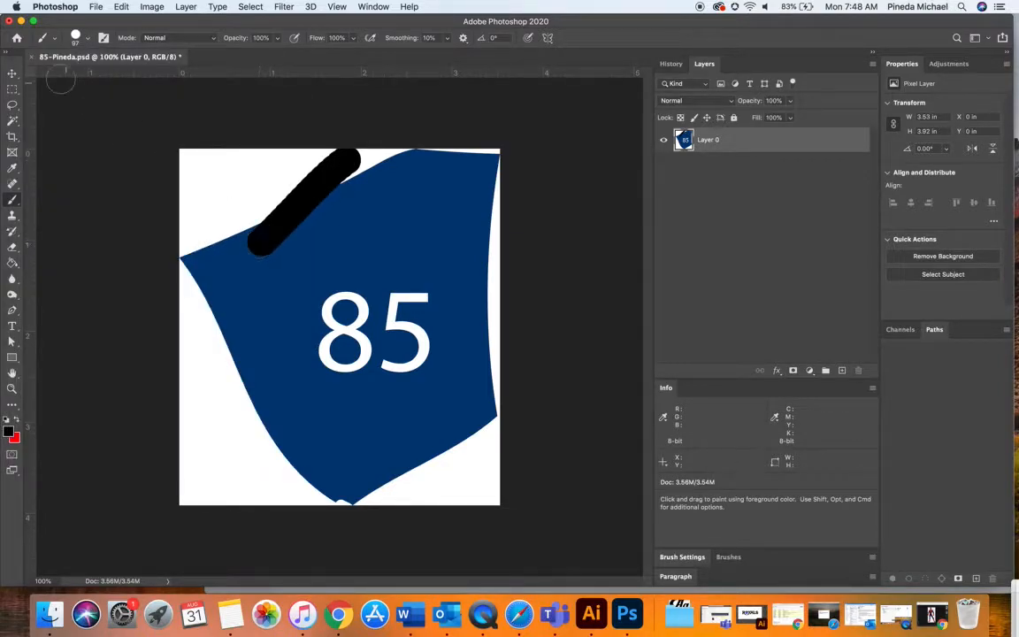
click(78, 38)
drag(105, 76, 76, 76)
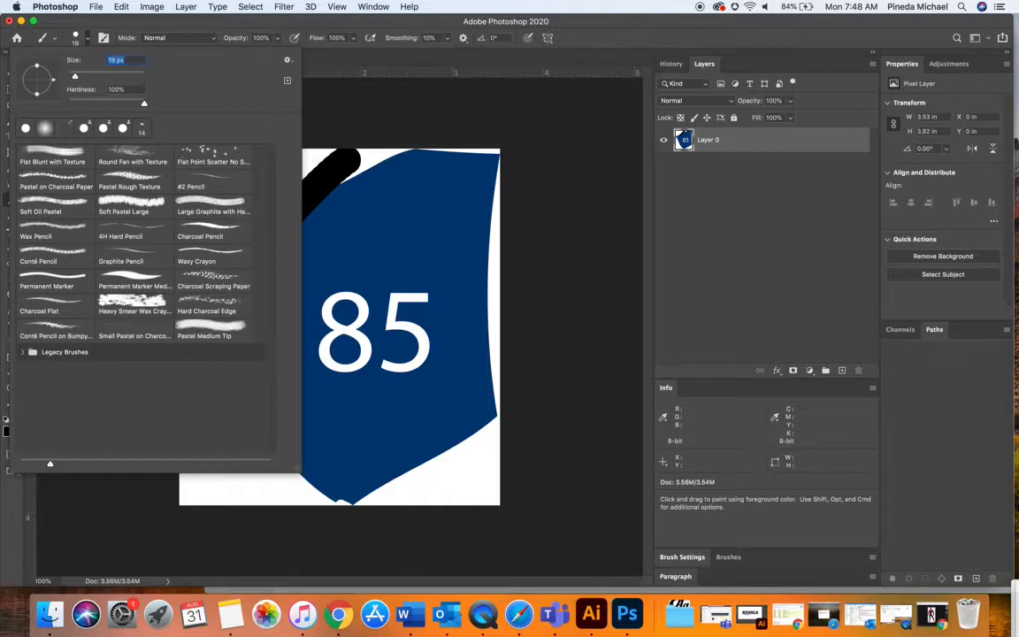
drag(375, 184, 298, 256)
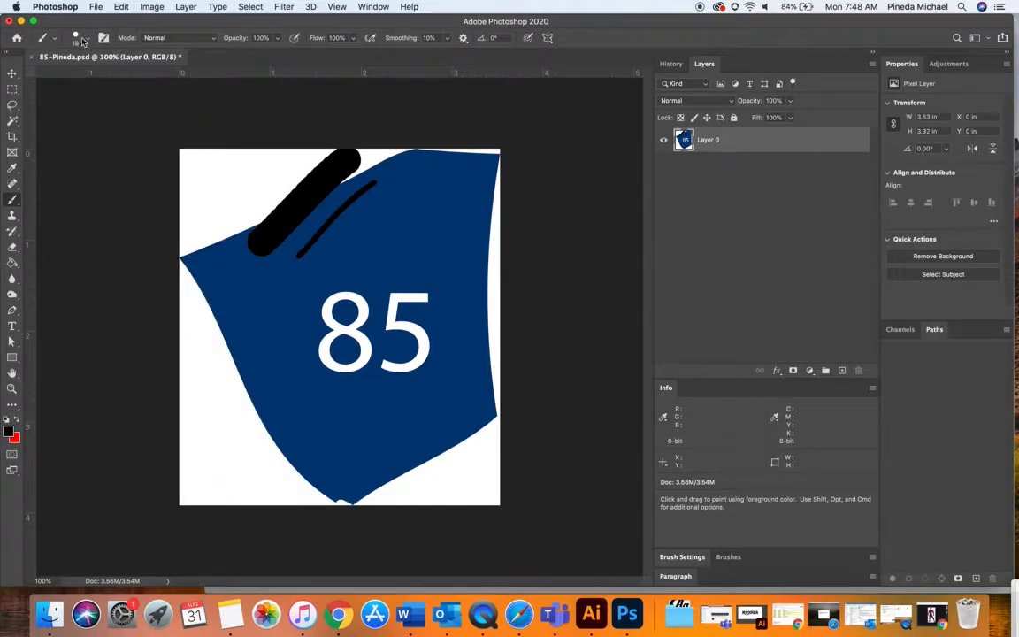
Step: Try a 19 px dot beside the thin stroke and a thick vertical 162 px stroke along the canvas's left side
click(80, 39)
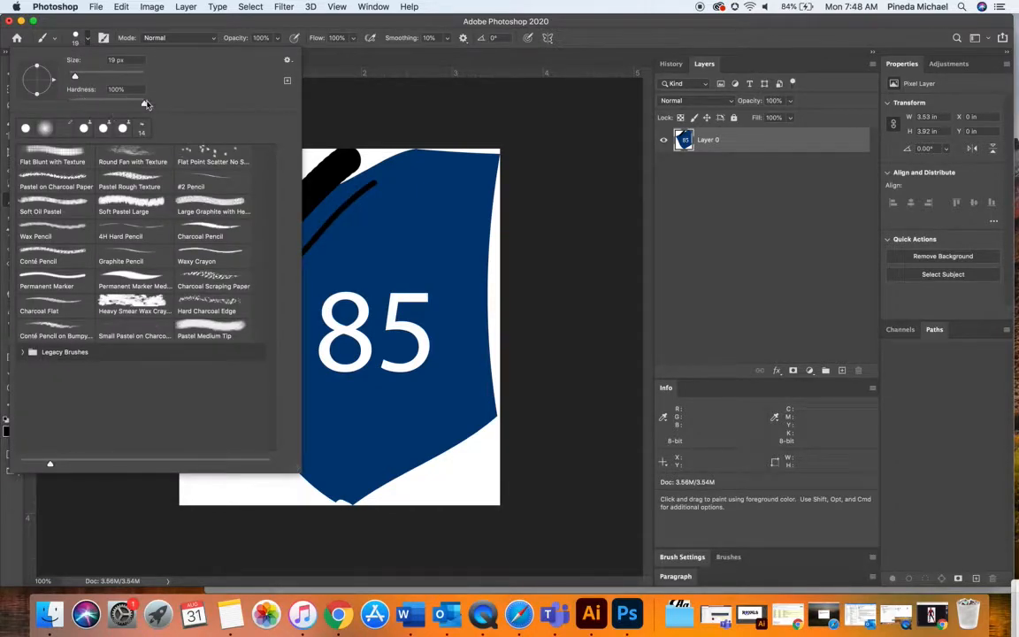
click(150, 106)
click(383, 194)
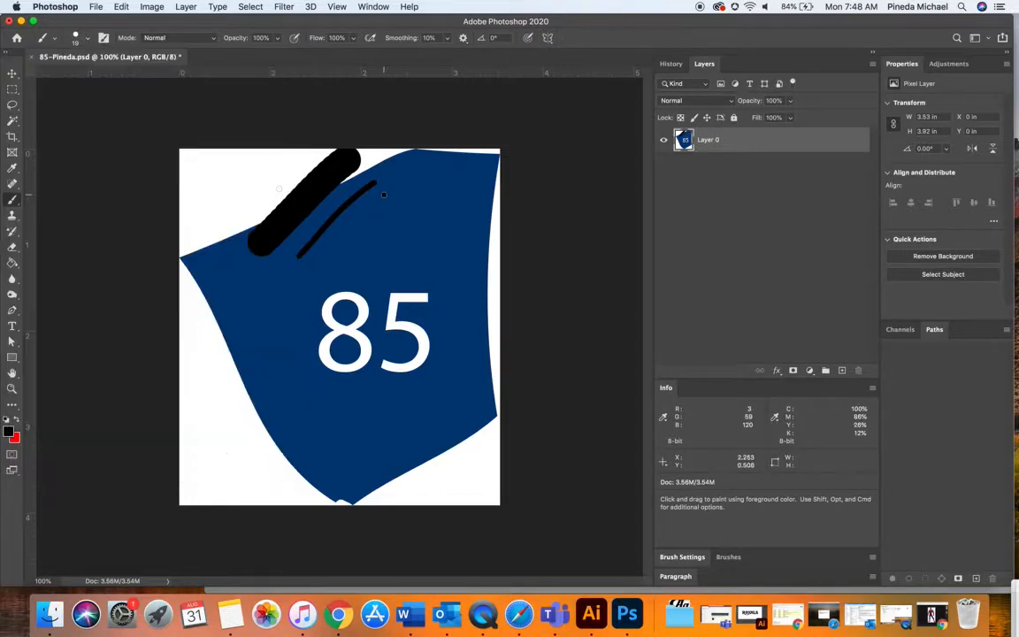
click(84, 41)
click(119, 76)
click(319, 39)
click(206, 180)
drag(206, 180, 215, 438)
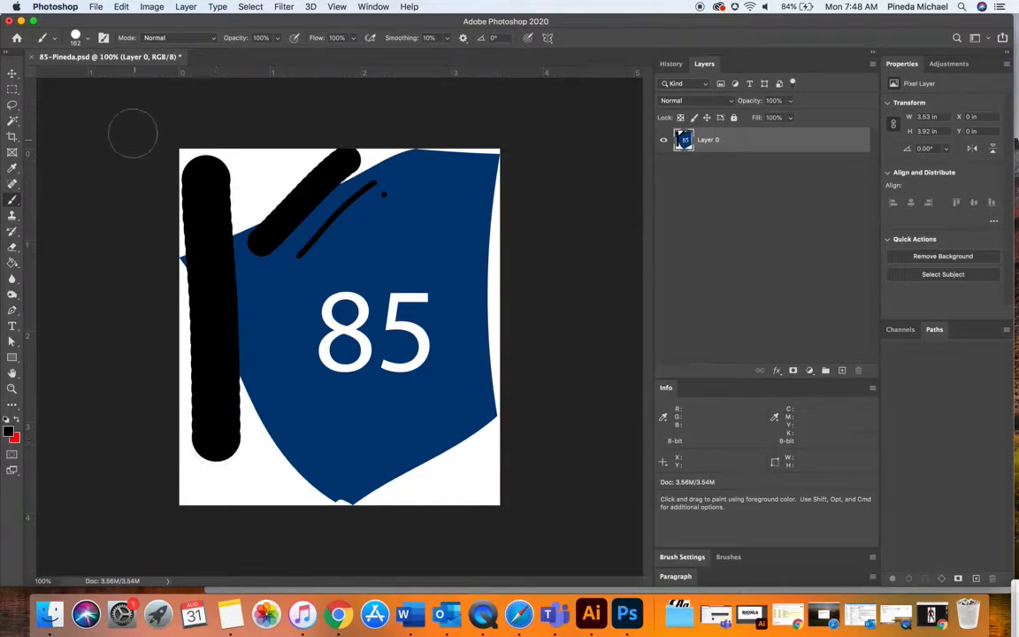
Step: Lower the brush hardness to about 9% and try a soft-edged vertical stroke along the shape's right side
click(74, 103)
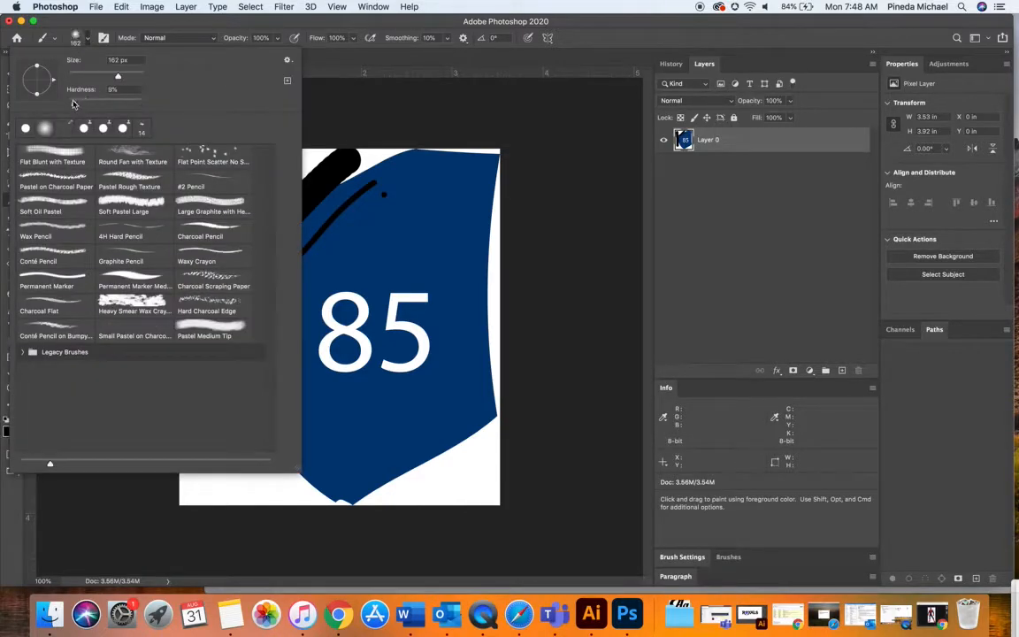
click(437, 48)
drag(457, 174, 453, 482)
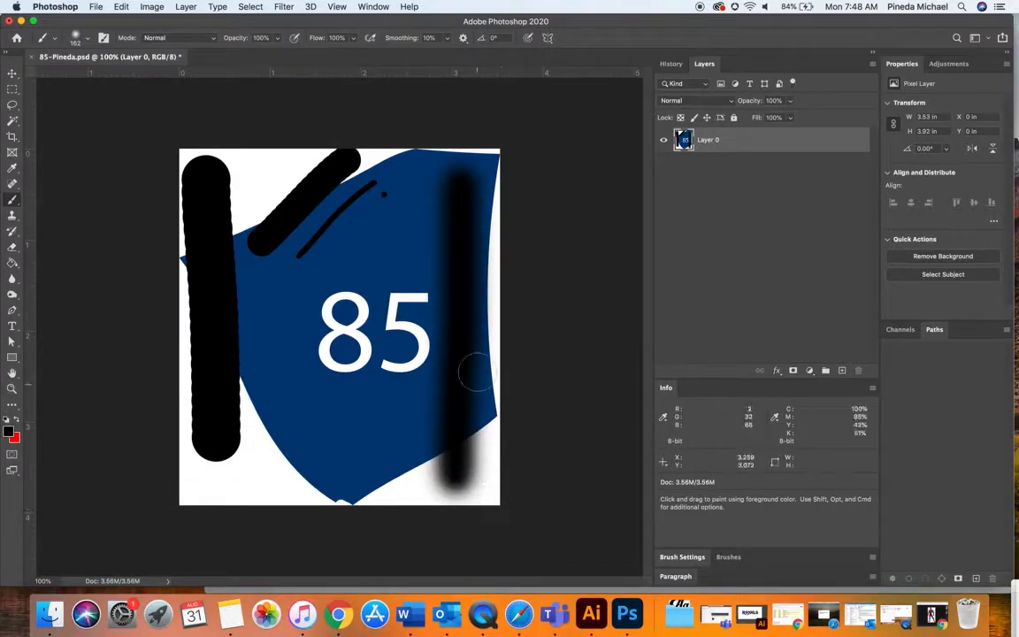
Step: Undo all the black test strokes on the shape layer
key(super+z)
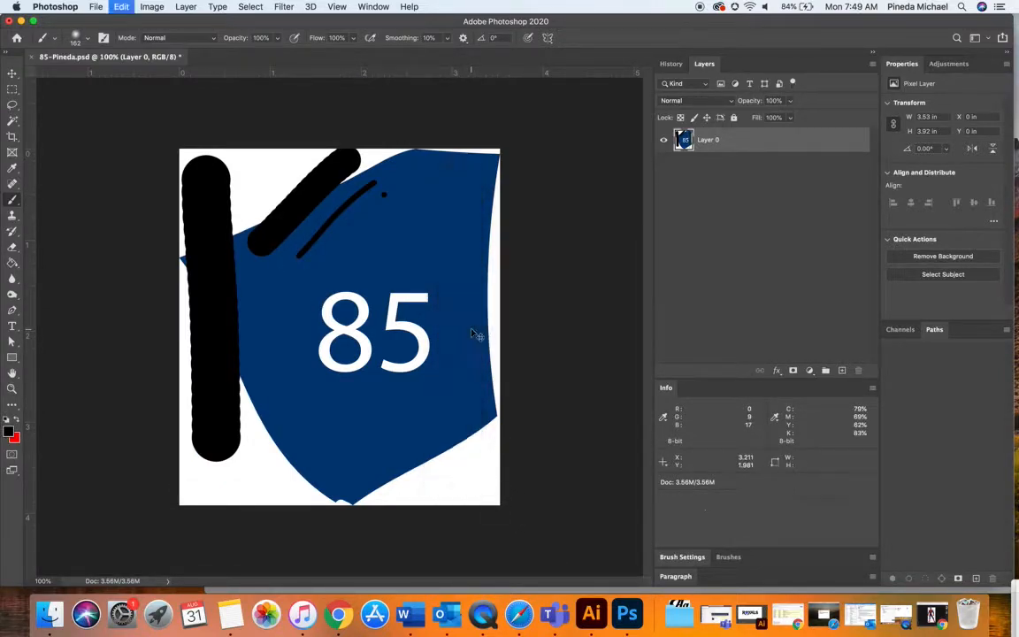
key(super+z)
key(super+z)
key(super+z)
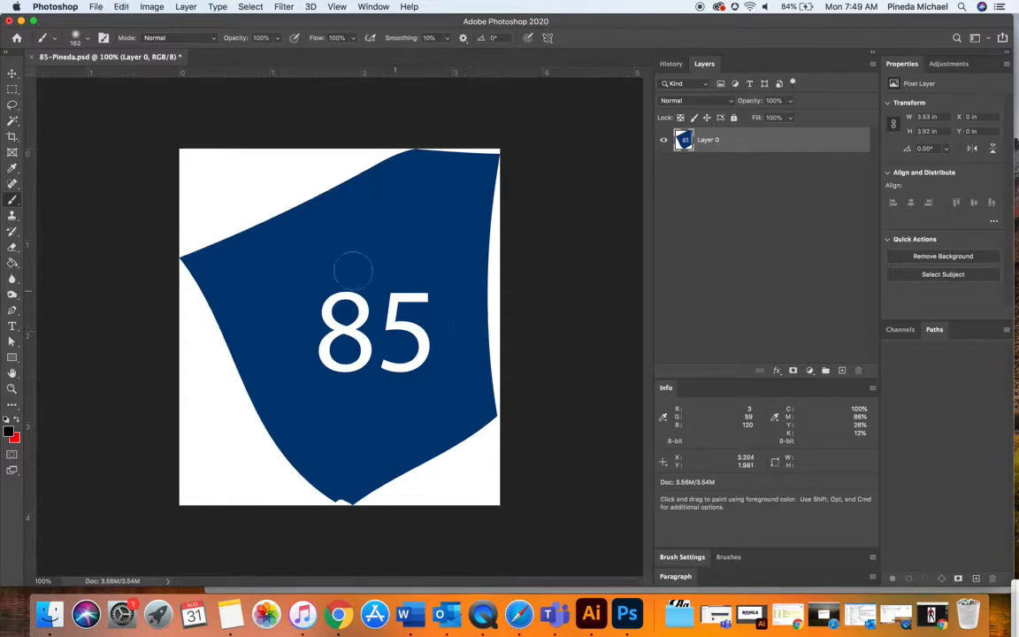
Step: Set the brush size to 14 px and its hardness to 100%
click(76, 38)
mouse_move(121, 104)
mouse_down()
mouse_move(144, 104)
mouse_move(76, 77)
mouse_up()
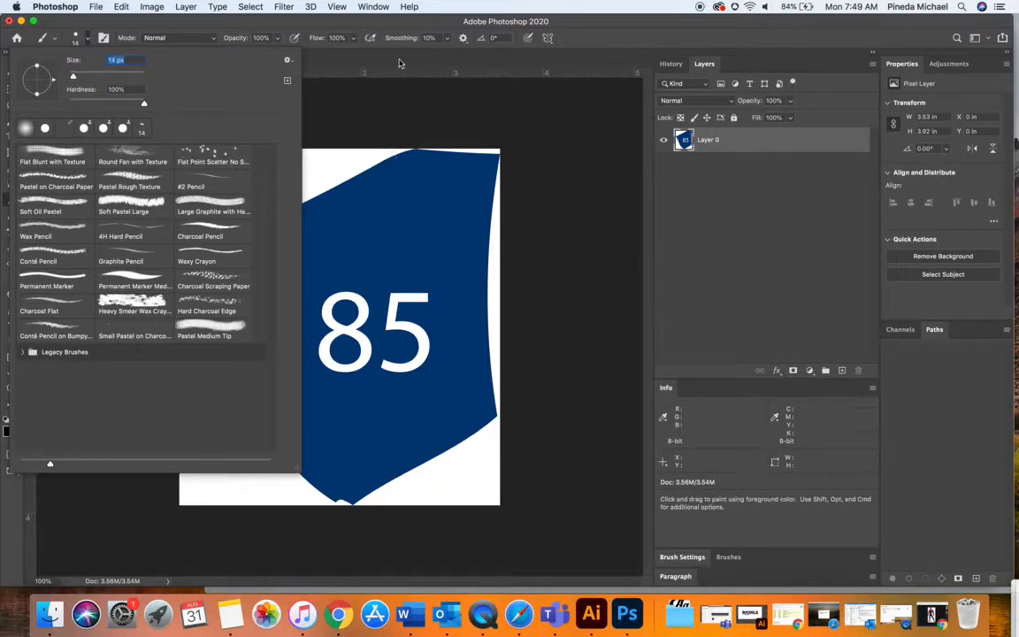
key(Return)
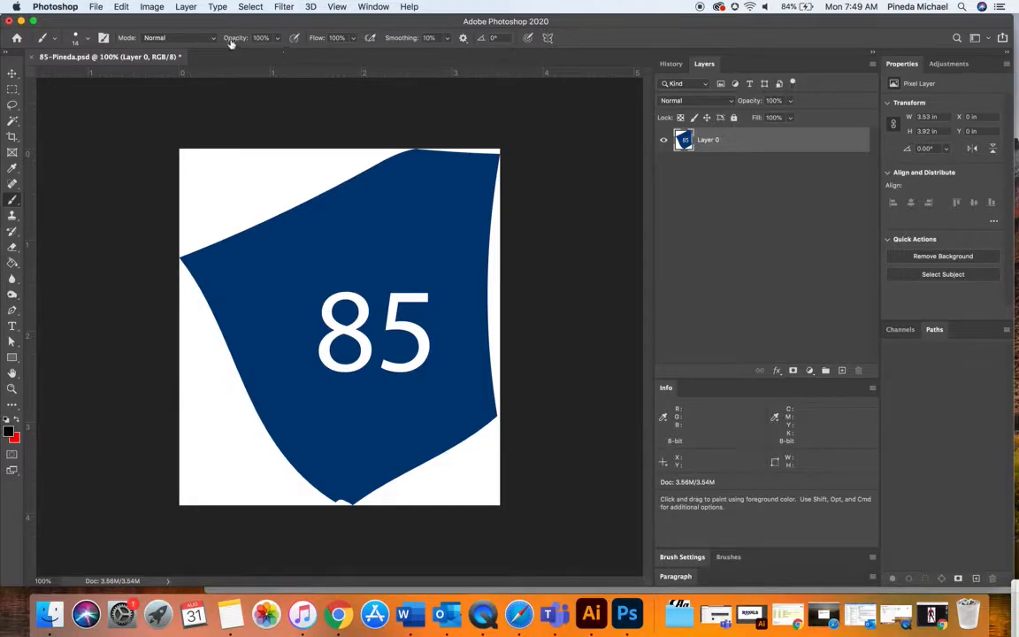
Step: Lower the brush opacity to 45%, try a stroke on the left part of the shape, and undo it
drag(232, 42, 199, 38)
drag(240, 180, 288, 345)
key(super+z)
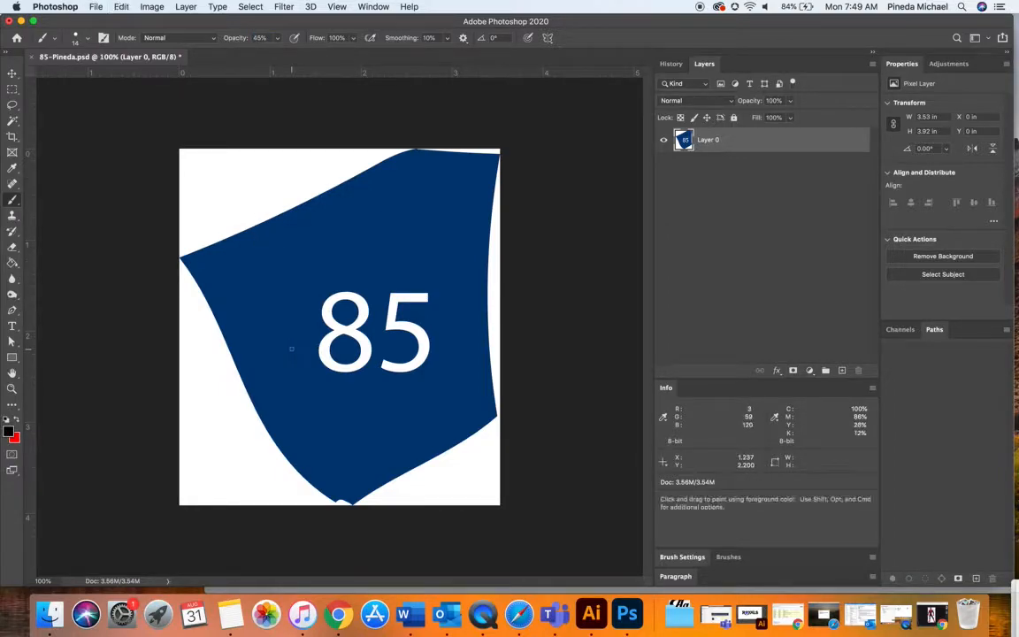
Step: Switch to Finder, go back to the Animation 1 folder and preview TeacherExample.jpg
mouse_move(382, 21)
mouse_down()
mouse_move(415, 194)
mouse_move(398, 243)
mouse_up()
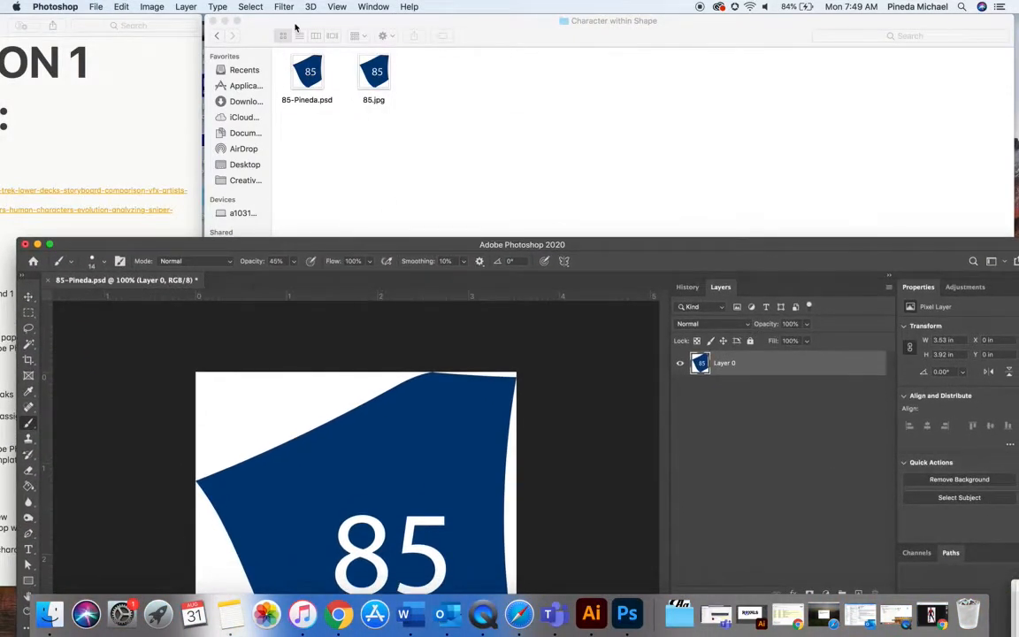
click(216, 35)
click(216, 35)
click(500, 334)
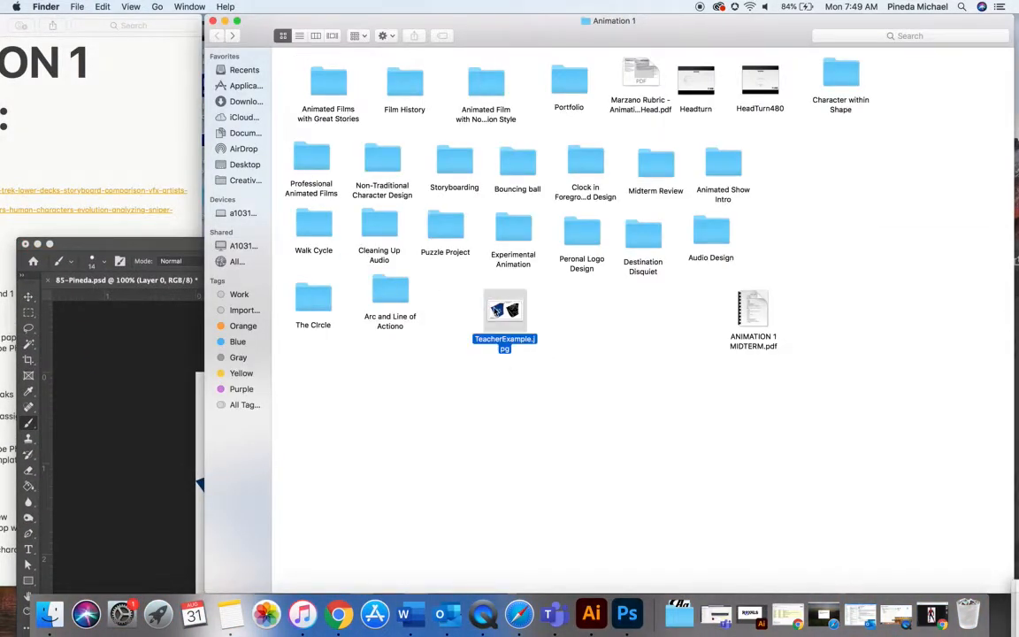
key(space)
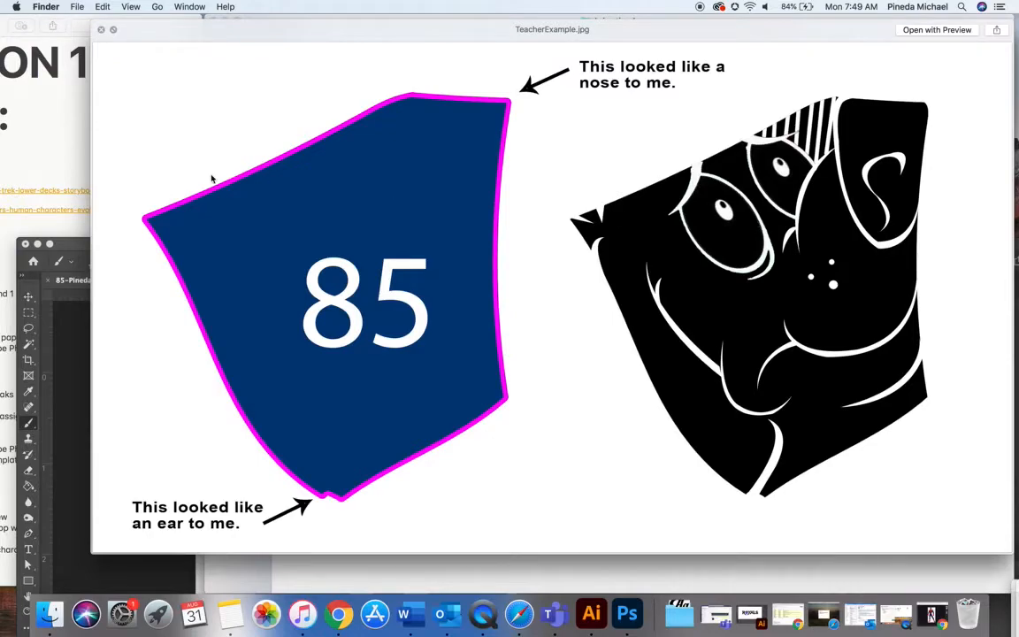
Step: Close the teacher example preview and restore the Photoshop window over the Finder window
click(101, 31)
click(730, 441)
click(256, 247)
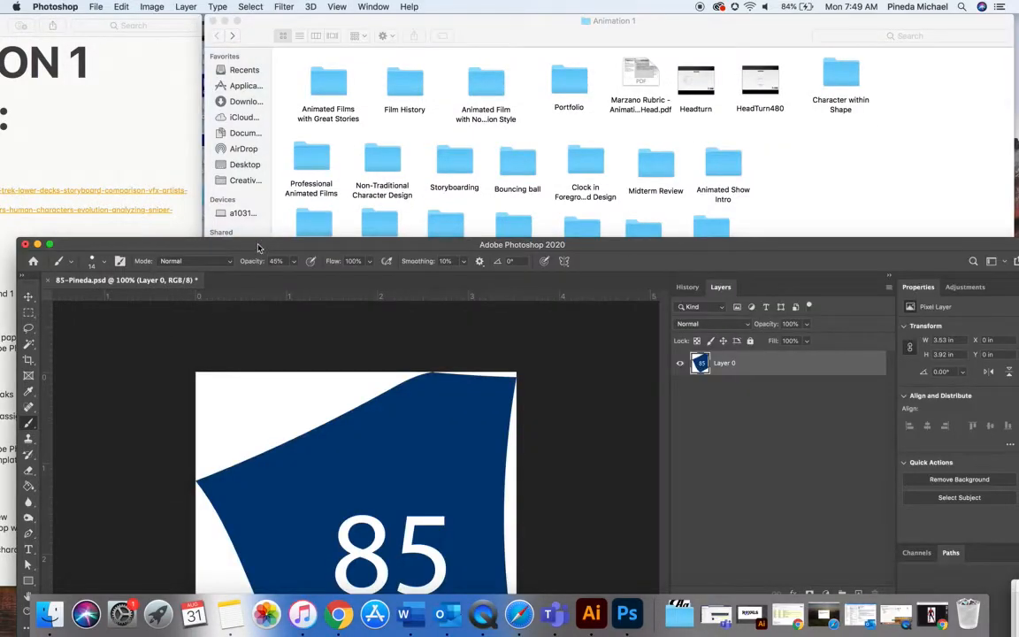
double_click(258, 247)
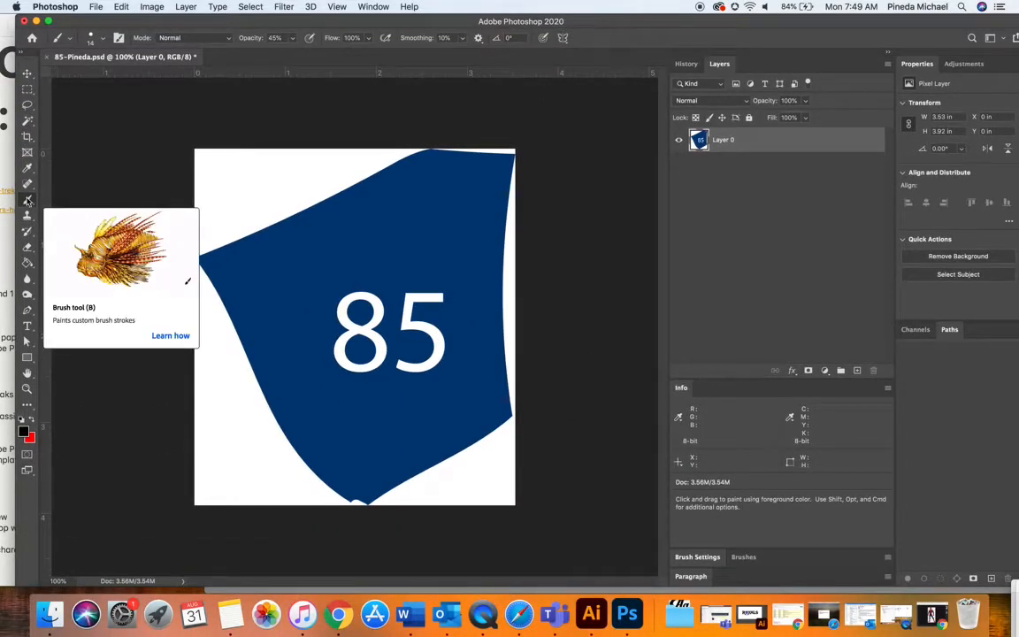
Step: Try tracing the shape's left edge at 45% opacity, undo the stroke, and set the brush opacity to 100%
drag(198, 259, 248, 349)
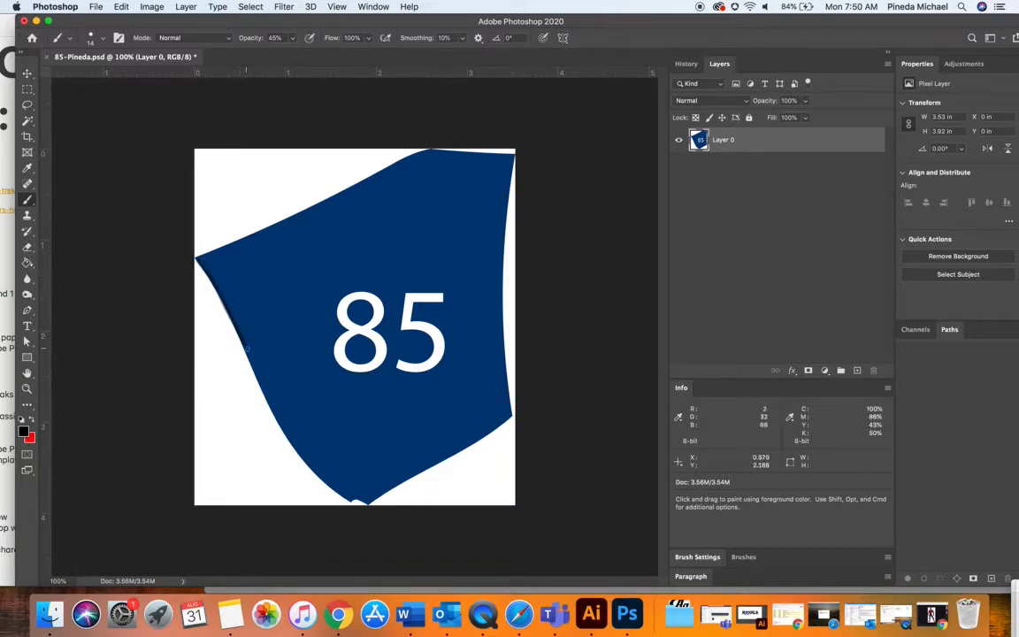
key(super+z)
drag(248, 37, 384, 42)
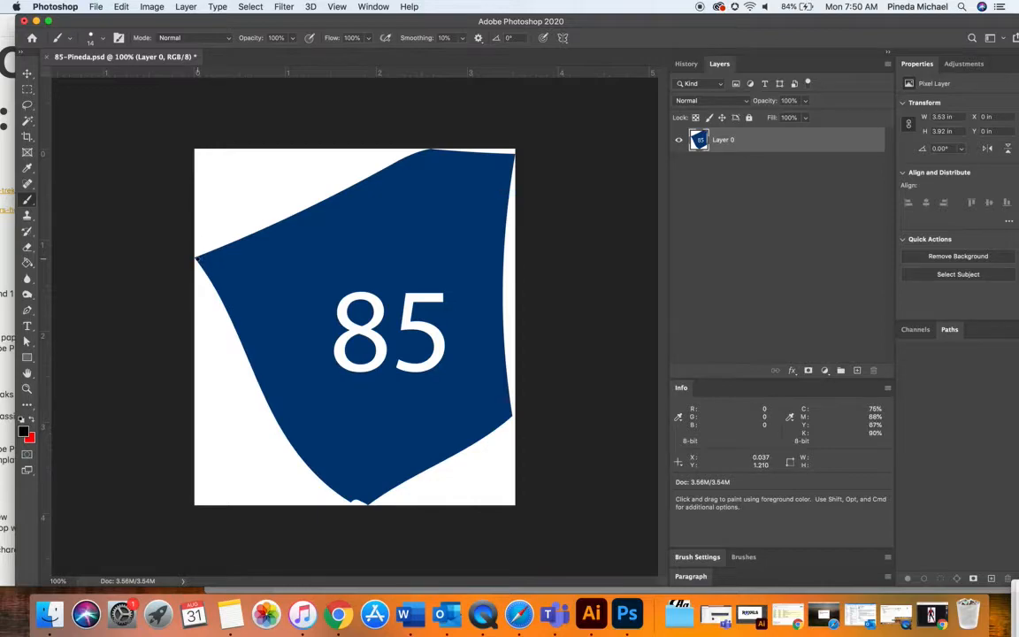
Step: Trace the shape's lower-left edge in black, and paint a curved line from its bottom tip up through the 8
mouse_move(205, 266)
mouse_down()
mouse_move(228, 297)
mouse_move(206, 267)
mouse_move(283, 422)
mouse_up()
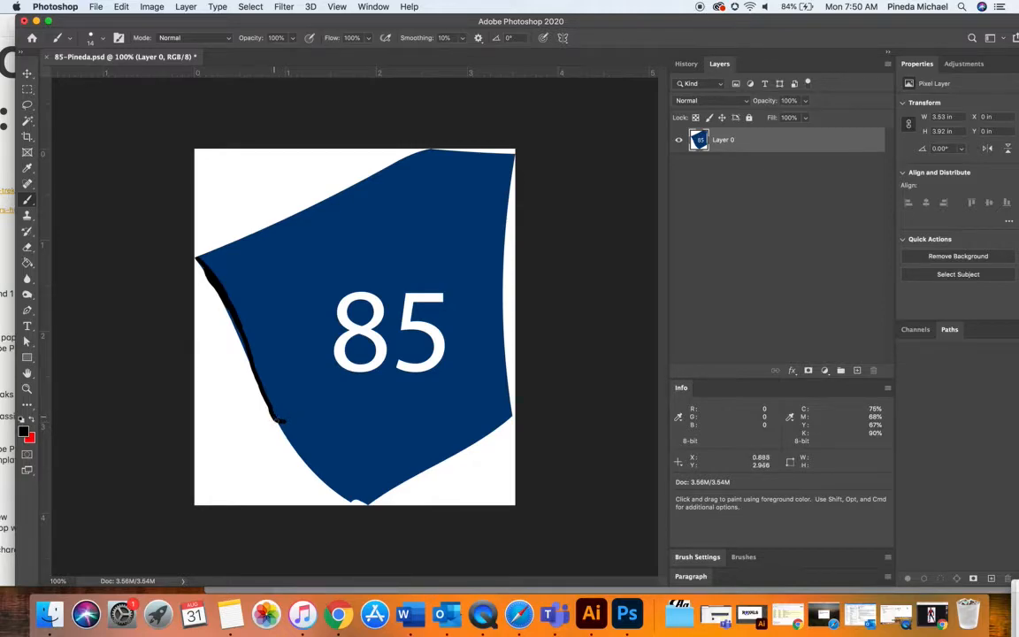
mouse_move(283, 426)
mouse_down()
mouse_move(258, 398)
mouse_move(323, 481)
mouse_up()
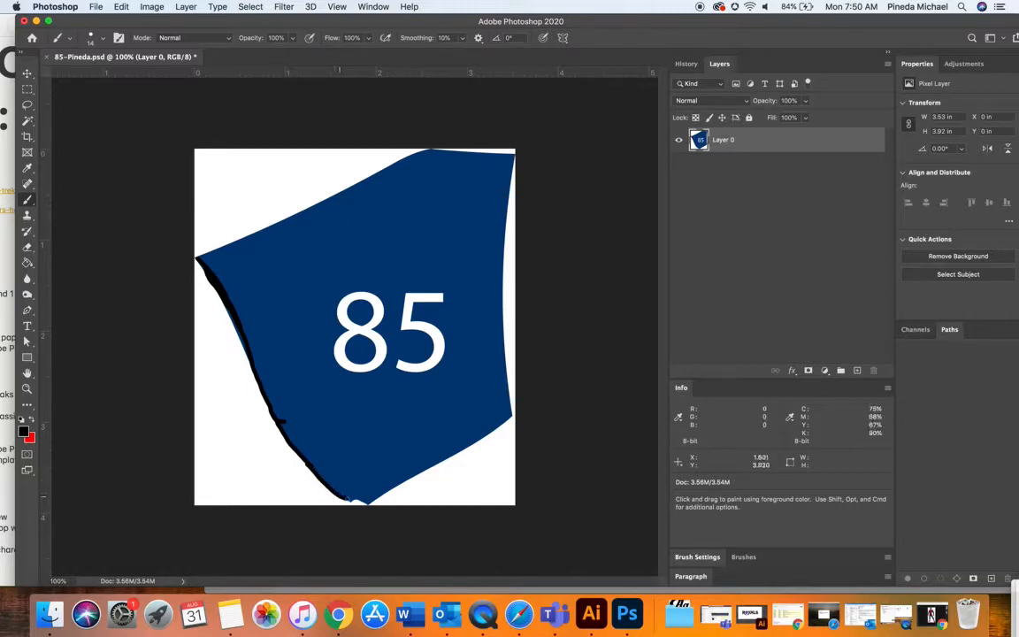
mouse_move(359, 484)
mouse_down()
mouse_move(377, 404)
mouse_move(367, 367)
mouse_move(293, 270)
mouse_up()
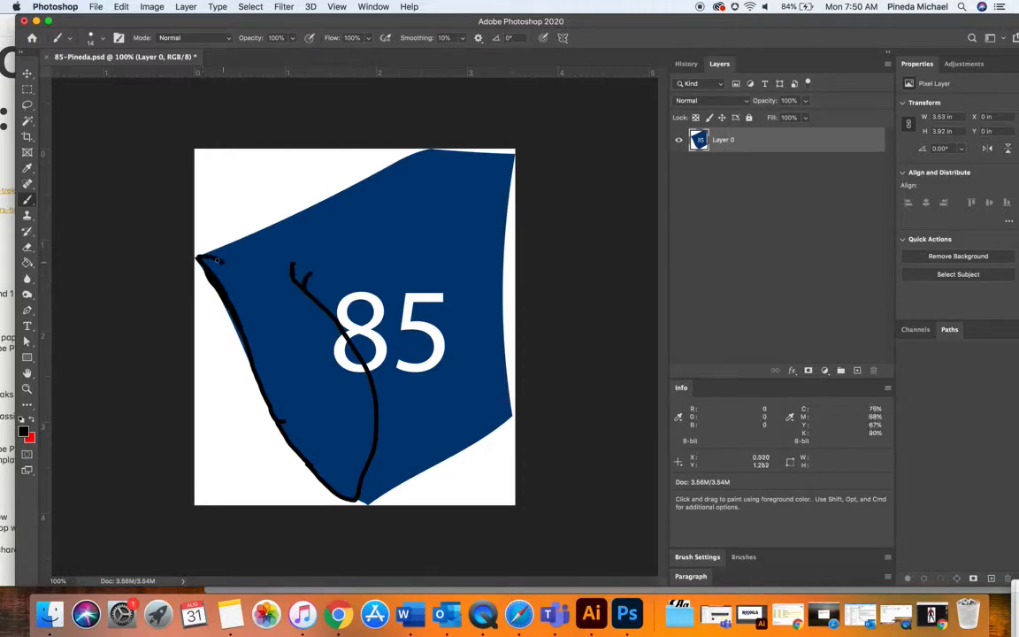
Step: Trace the shape's upper-left edge from the jagged left corner, and paint a rounded nose in the upper-right corner
drag(228, 247, 342, 188)
key(super+z)
mouse_move(274, 224)
mouse_down()
mouse_move(378, 174)
mouse_move(413, 175)
mouse_up()
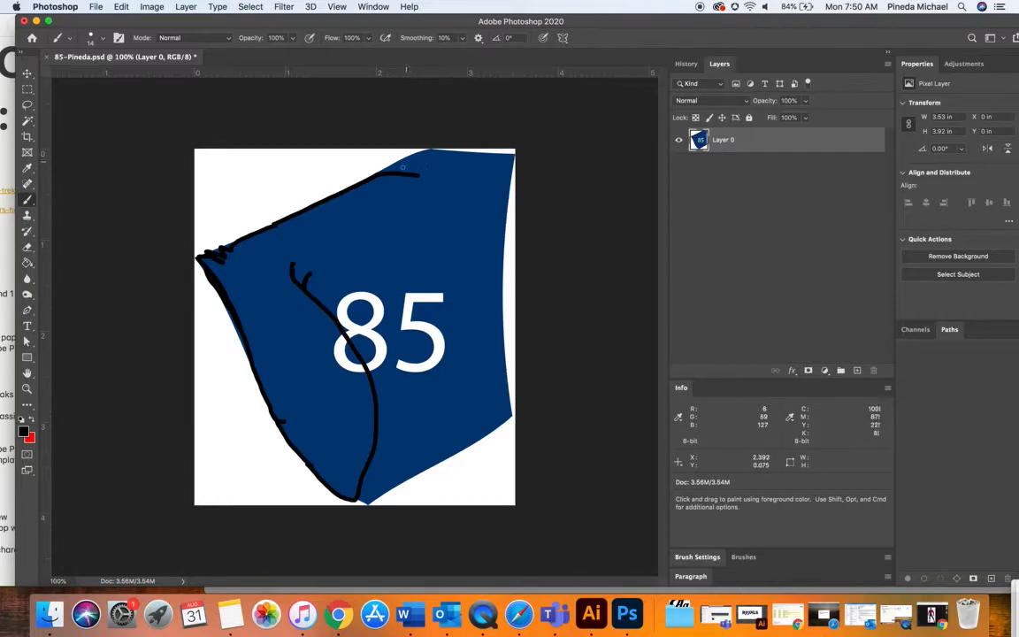
drag(417, 176, 461, 152)
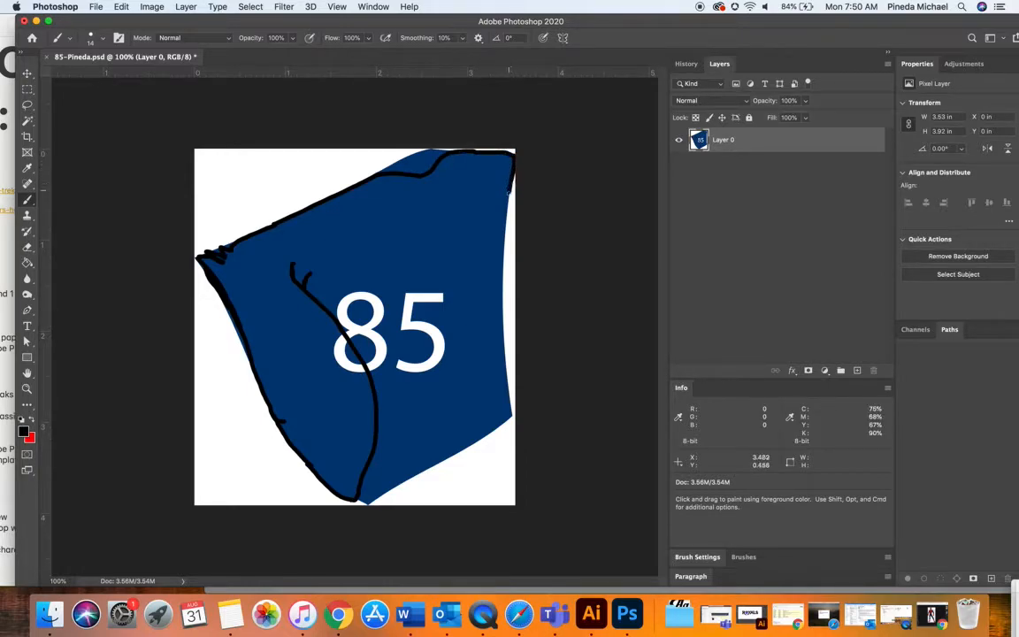
mouse_move(507, 202)
mouse_down()
mouse_move(490, 227)
mouse_move(434, 227)
mouse_move(426, 176)
mouse_up()
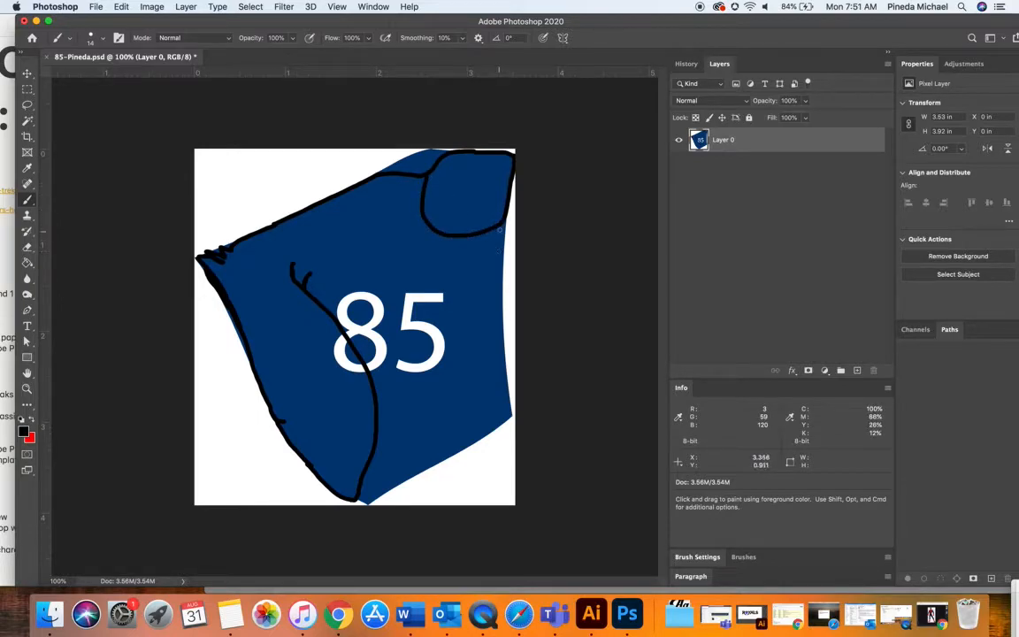
Step: Paint the character's right edge, mouth, freckles and chin in black, and draw a browed eye with a filled pupil beside the nose
mouse_move(508, 233)
mouse_down()
mouse_move(495, 370)
mouse_move(468, 385)
mouse_move(432, 376)
mouse_move(404, 317)
mouse_move(386, 322)
mouse_move(390, 347)
mouse_move(373, 296)
mouse_up()
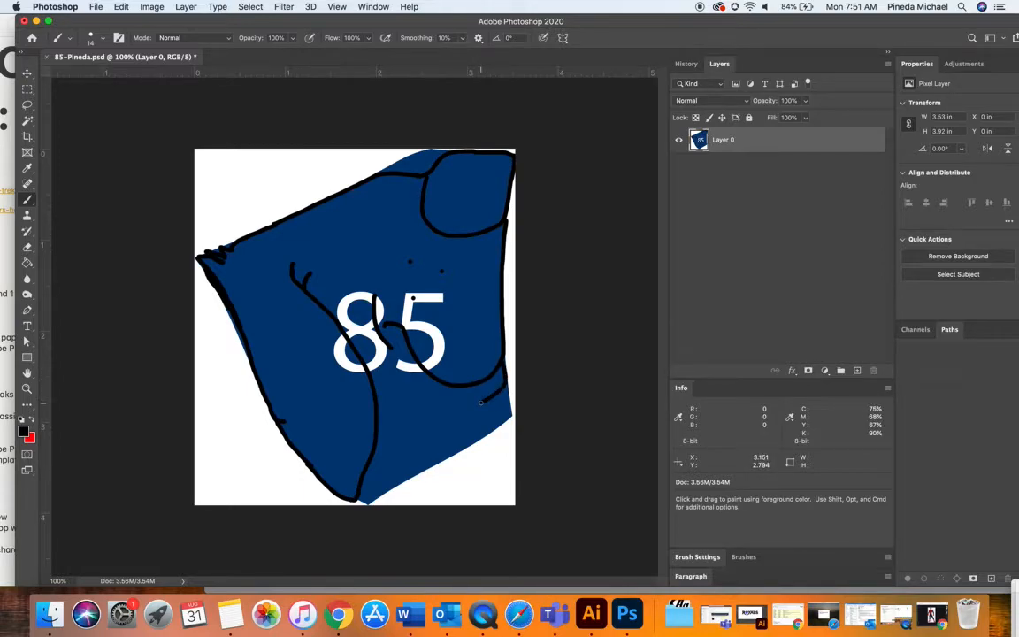
drag(377, 402, 427, 410)
mouse_move(341, 275)
mouse_down()
mouse_move(341, 231)
mouse_move(355, 210)
mouse_move(377, 250)
mouse_move(374, 227)
mouse_up()
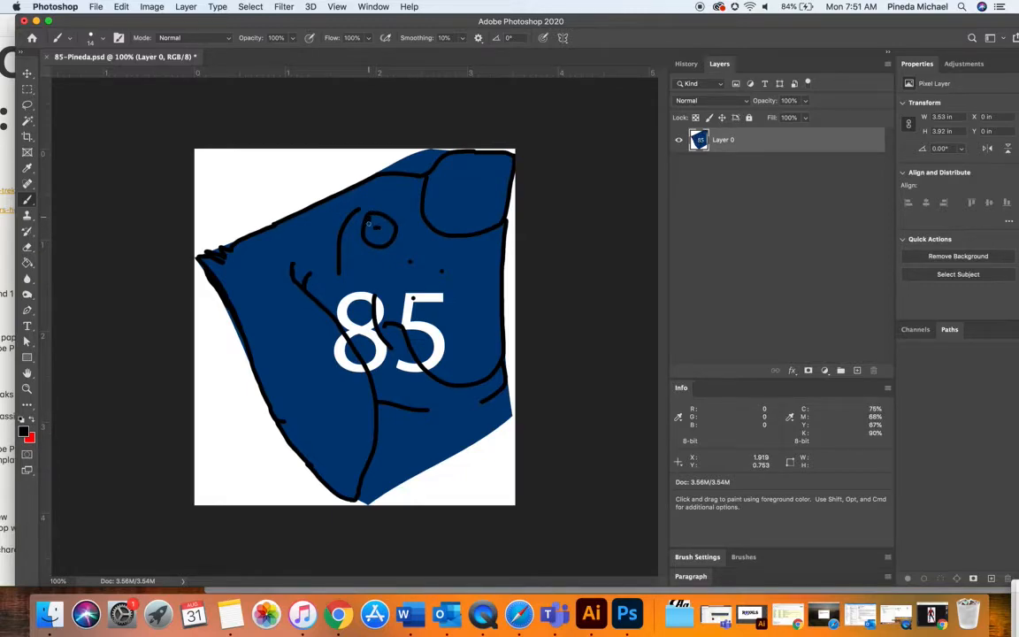
mouse_move(377, 228)
mouse_down()
mouse_move(384, 212)
mouse_move(369, 232)
mouse_move(387, 234)
mouse_up()
Step: Toggle Layer 0's visibility off and on, and hatch the band between the nose and the shape's upper edge with black lines
click(678, 140)
click(677, 141)
click(677, 140)
click(677, 141)
drag(424, 173, 424, 154)
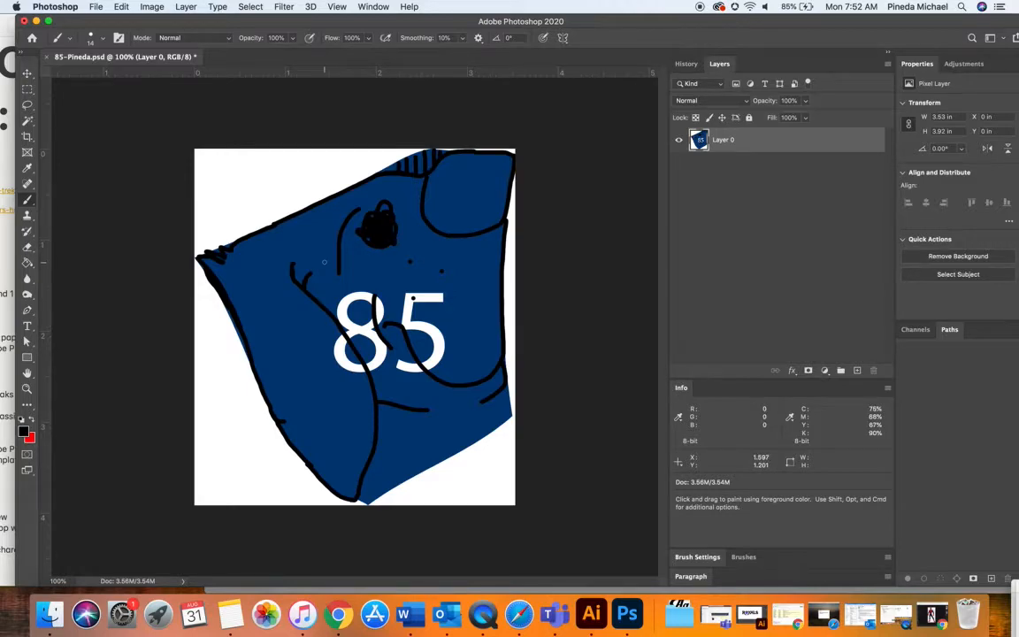
Step: Add a new layer above Layer 0 and brush a black scribble over the shape's left corner on it
click(27, 247)
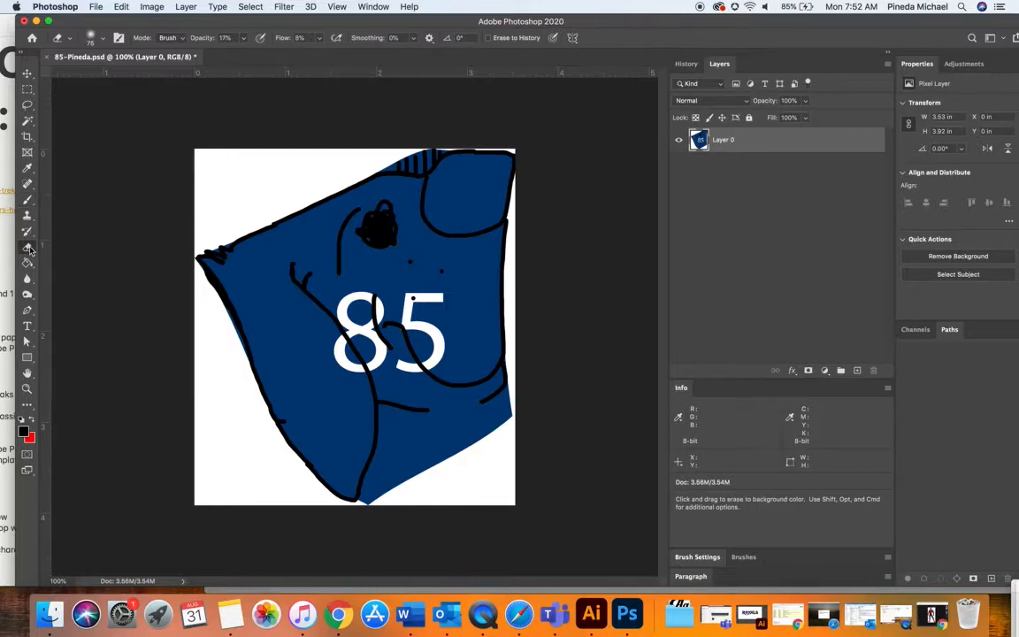
click(856, 371)
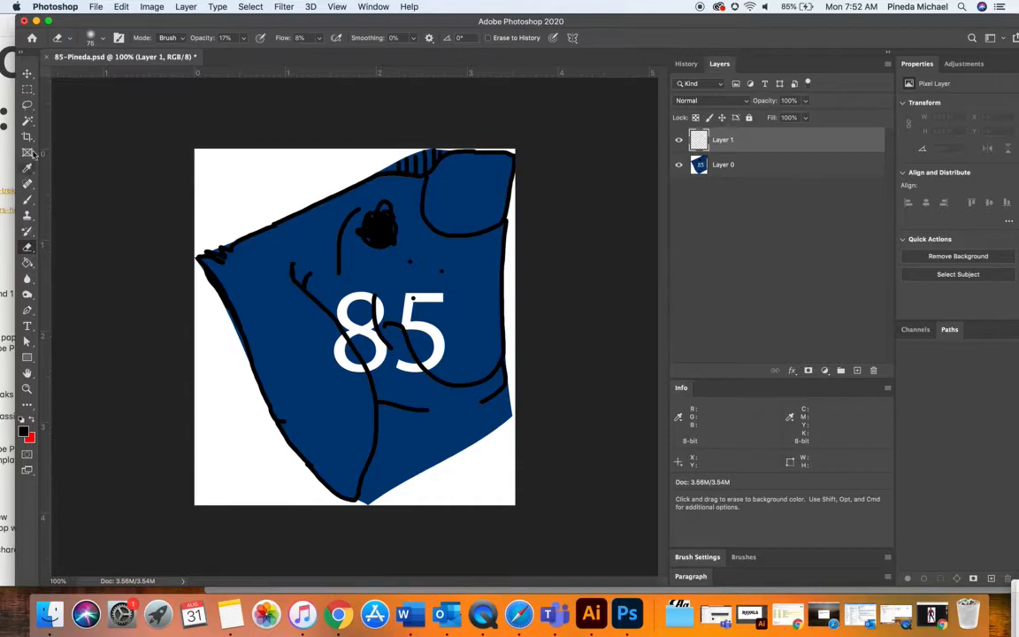
click(26, 200)
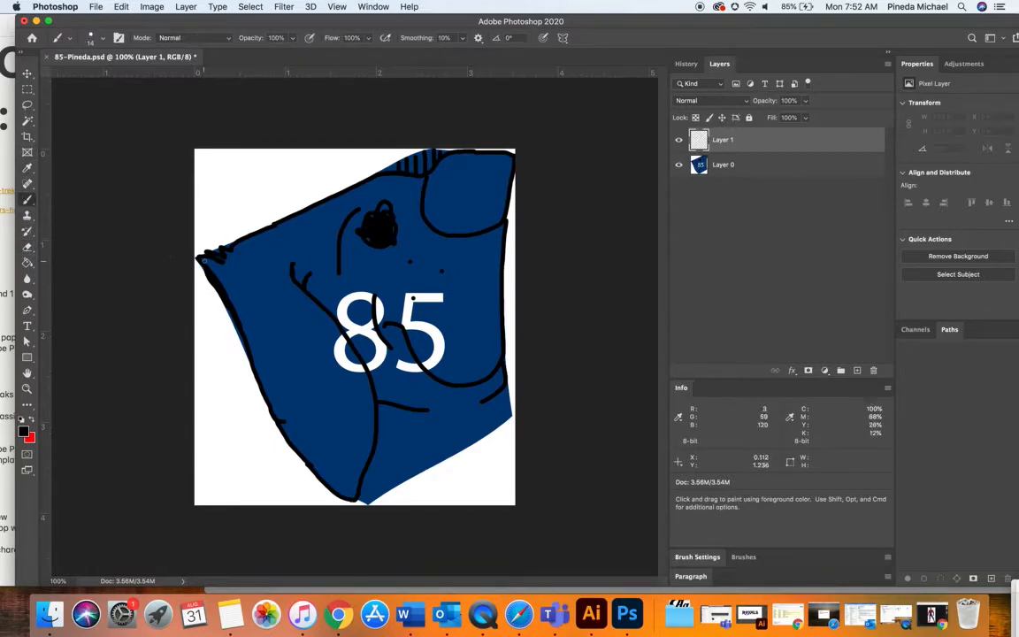
drag(202, 252, 258, 236)
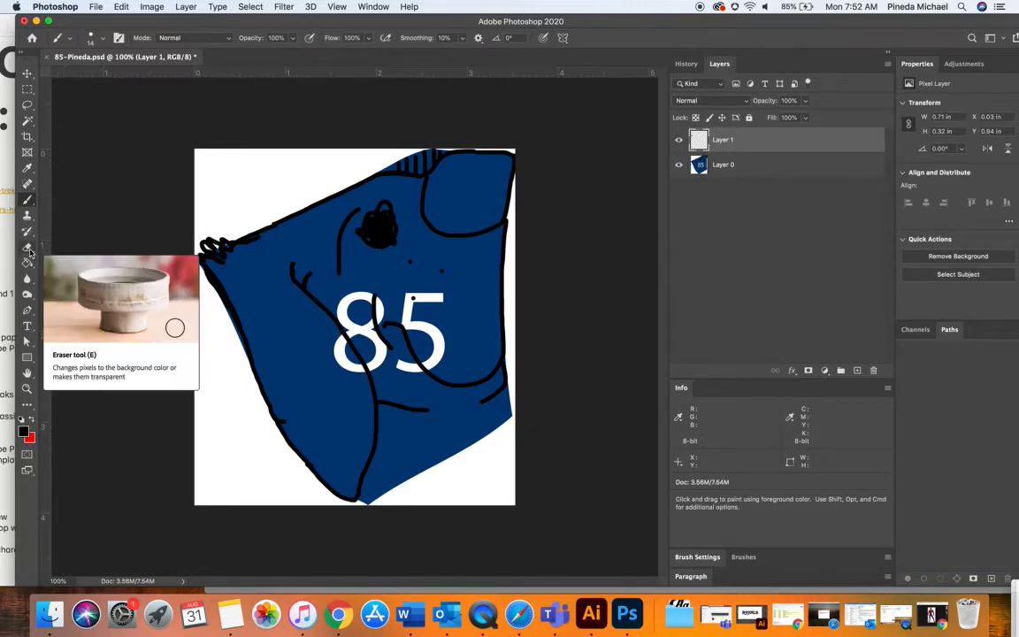
Step: Set the Eraser to 39 px with 100% hardness, opacity and flow, and erase the scribble protruding above the shape's left corner
click(29, 250)
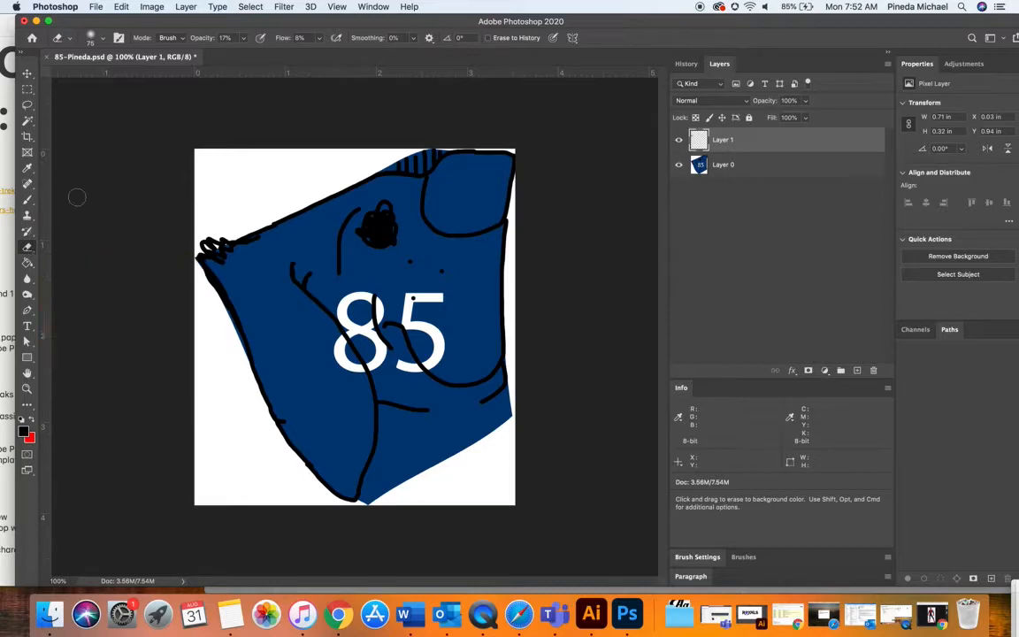
drag(209, 42, 350, 39)
click(91, 38)
drag(134, 105, 200, 105)
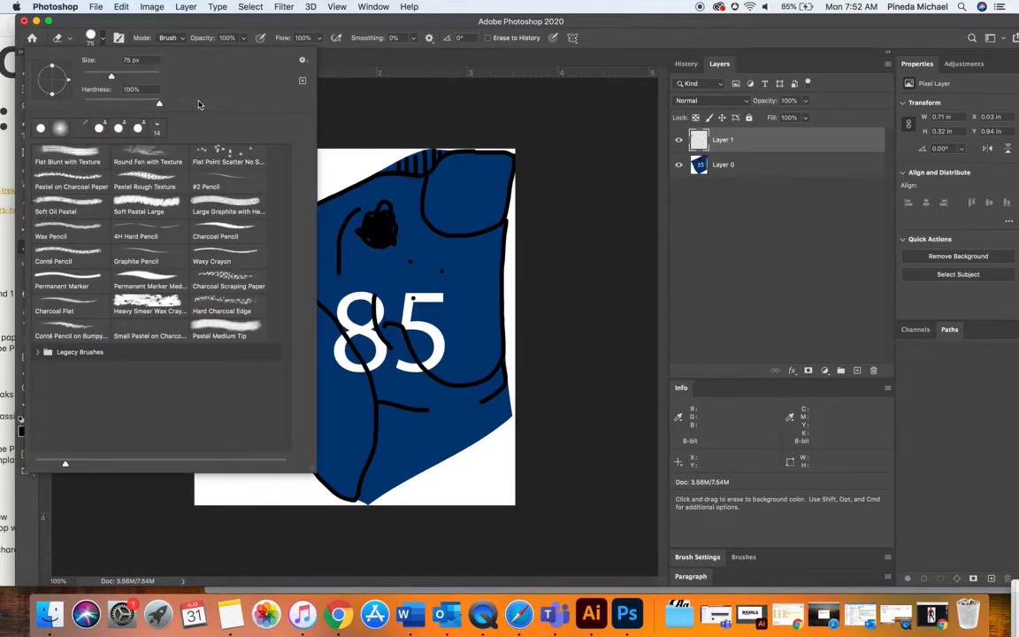
drag(112, 78, 98, 77)
click(182, 19)
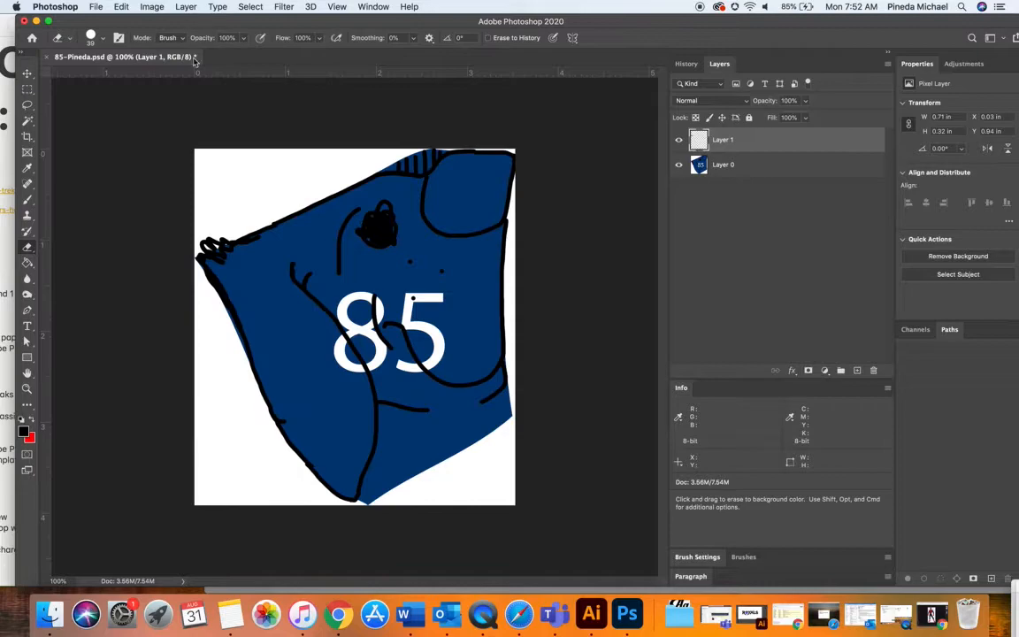
mouse_move(224, 237)
mouse_down()
mouse_move(198, 239)
mouse_move(219, 234)
mouse_up()
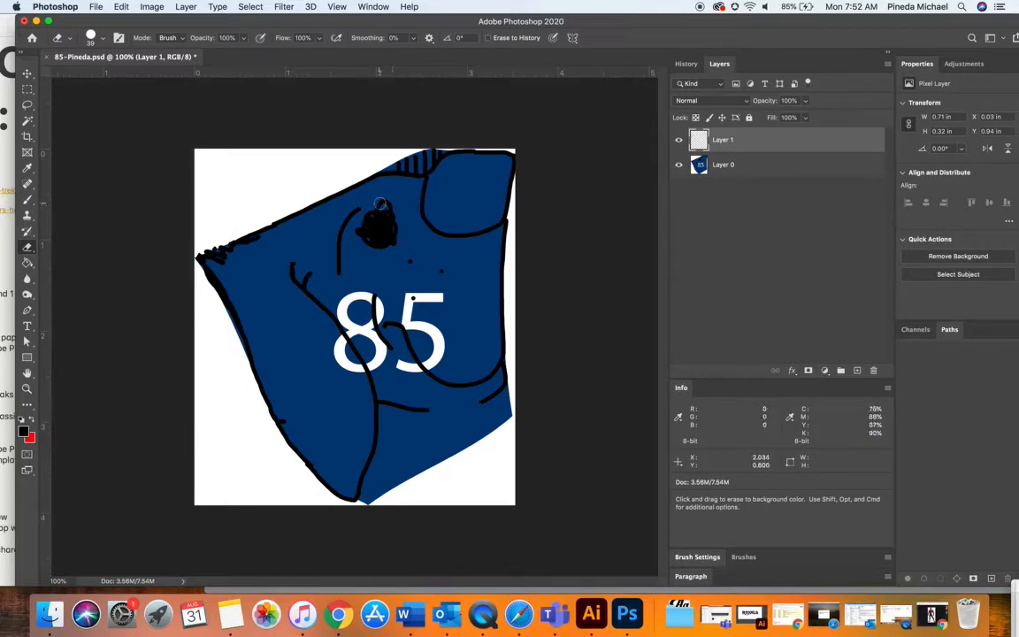
click(706, 170)
click(720, 142)
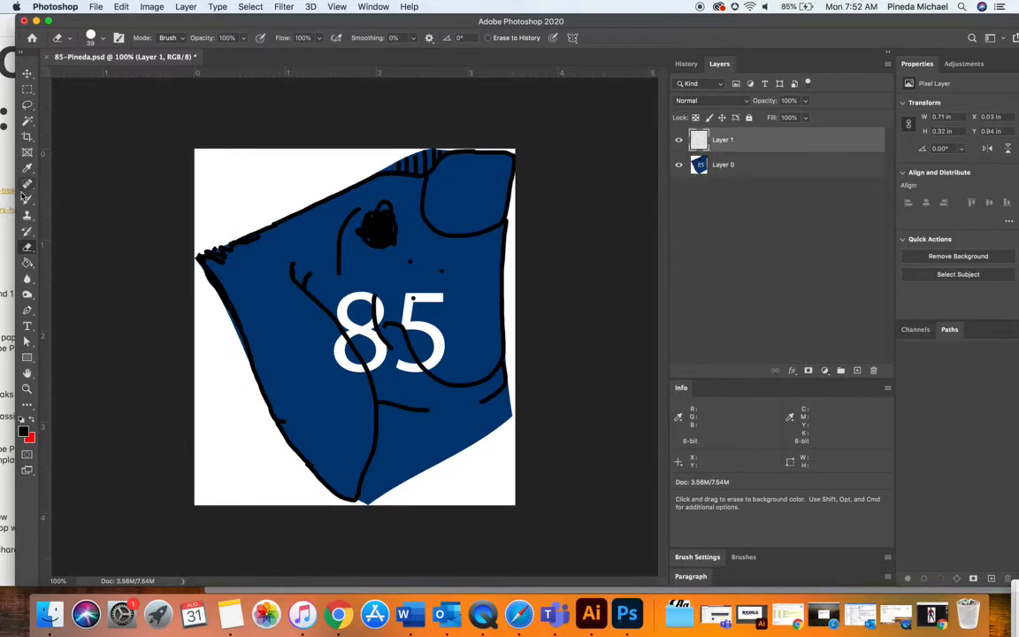
click(700, 167)
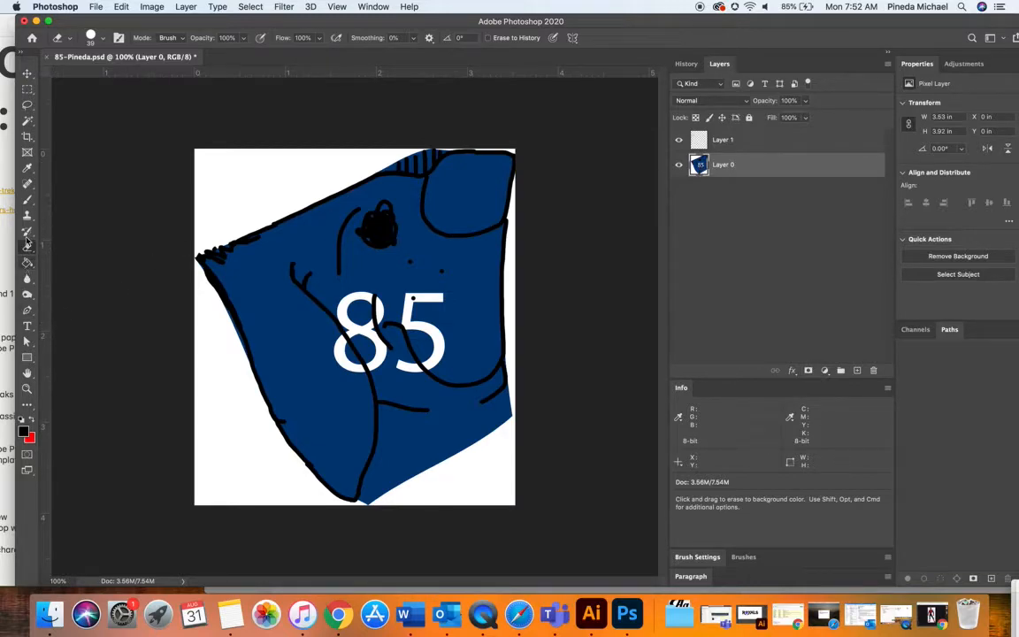
click(28, 200)
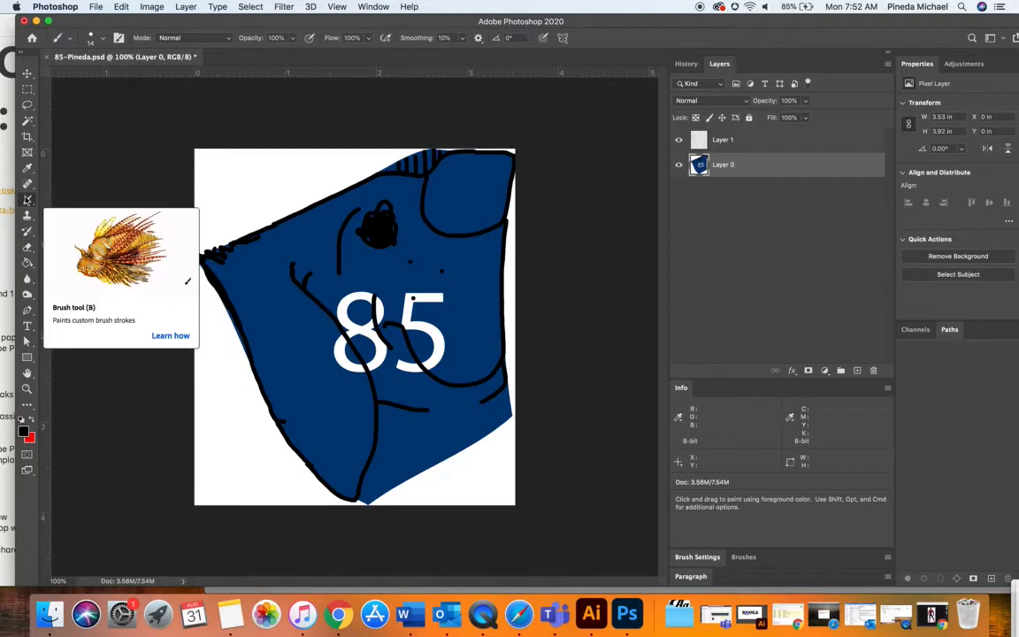
click(27, 247)
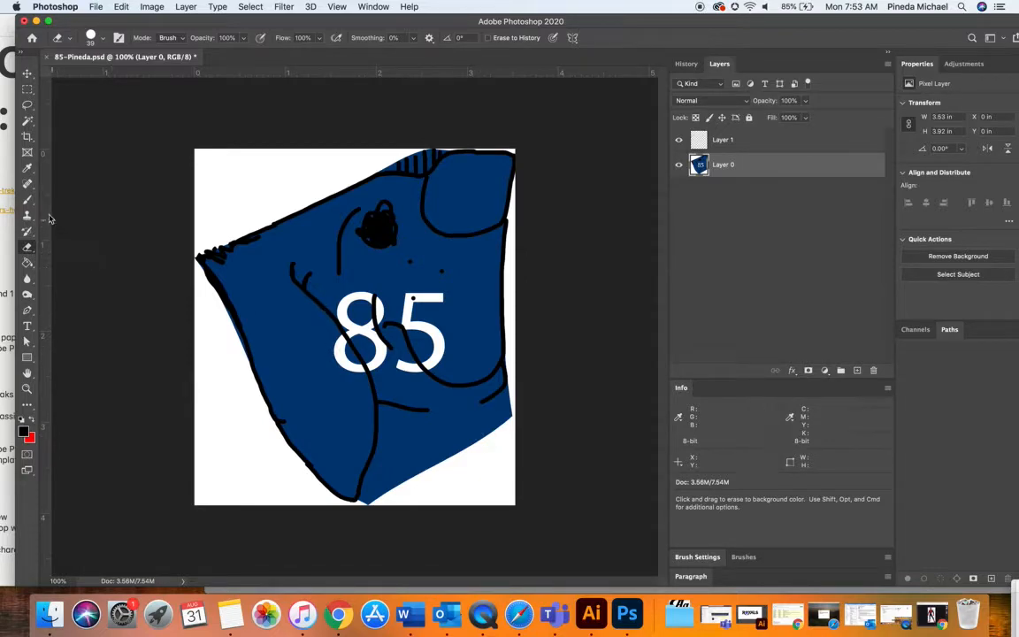
Step: Trace the shape's lower-right edge in black on Layer 1 with the Brush tool
click(725, 139)
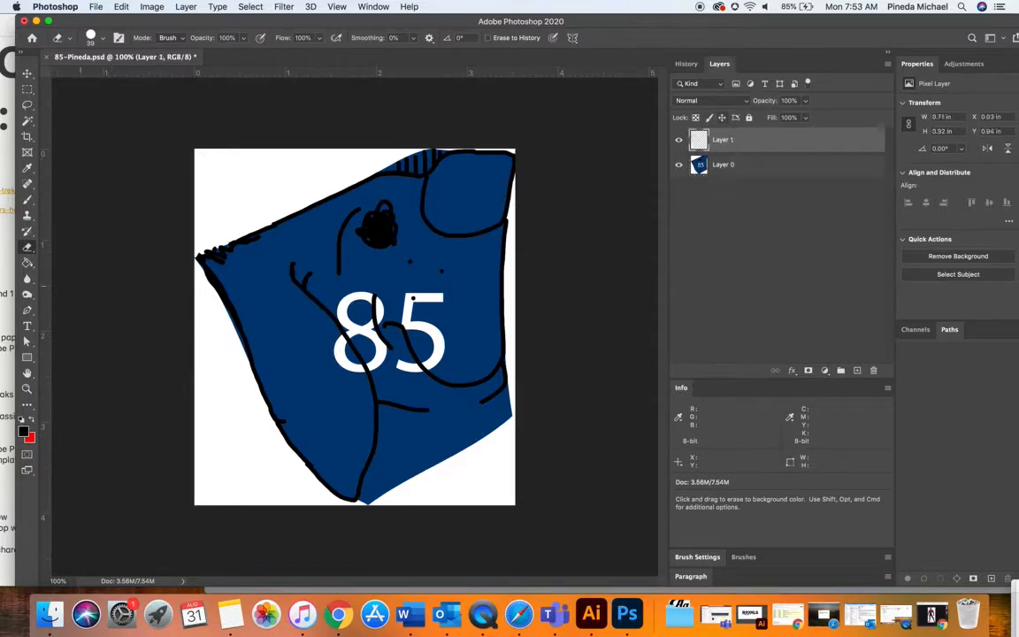
click(26, 199)
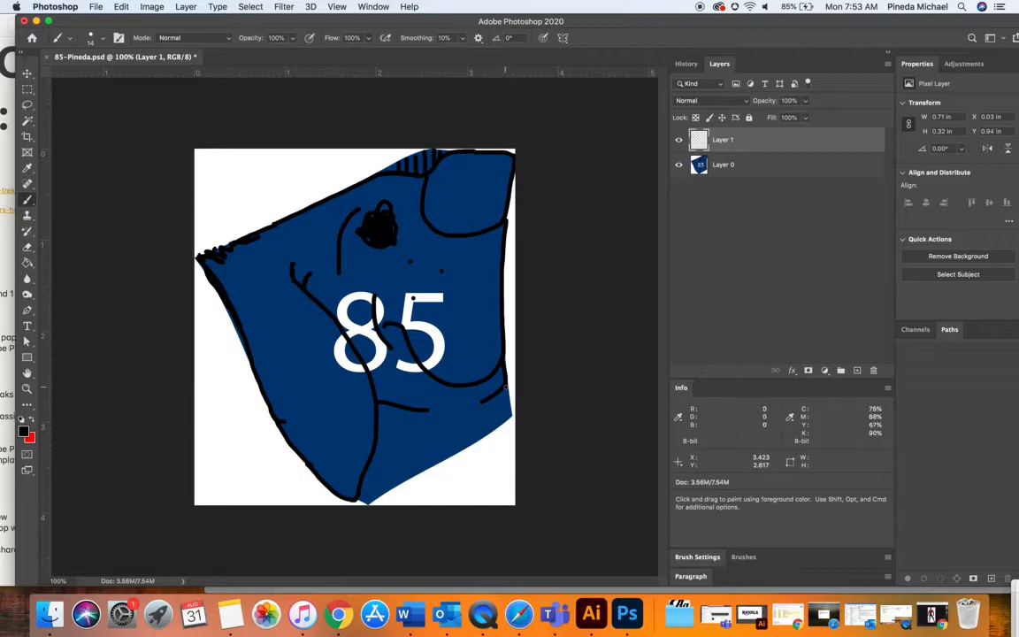
drag(509, 412, 397, 491)
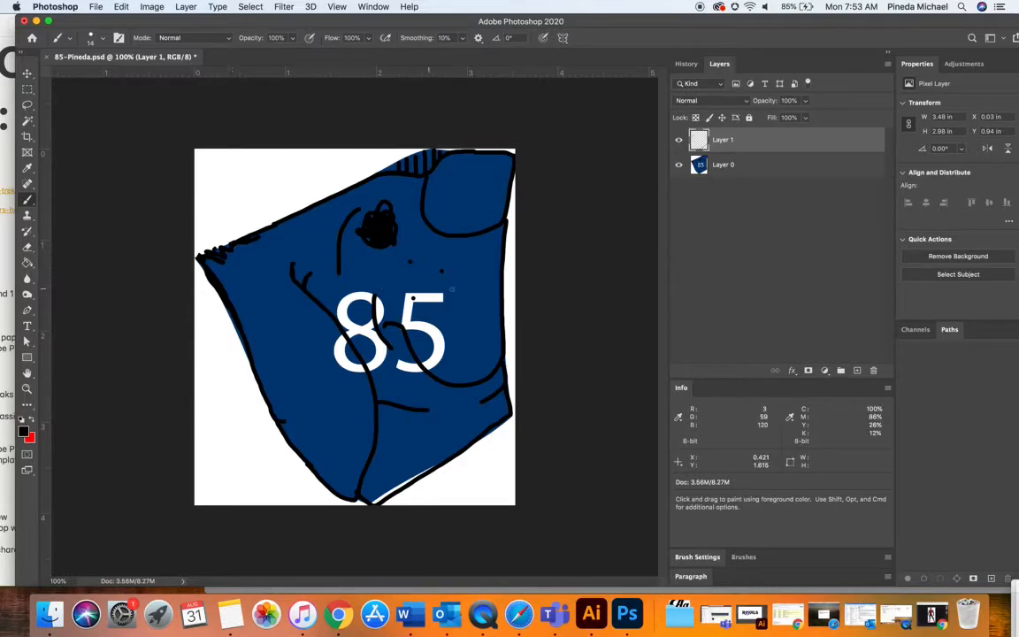
Step: Revert the document to its last saved version
click(96, 6)
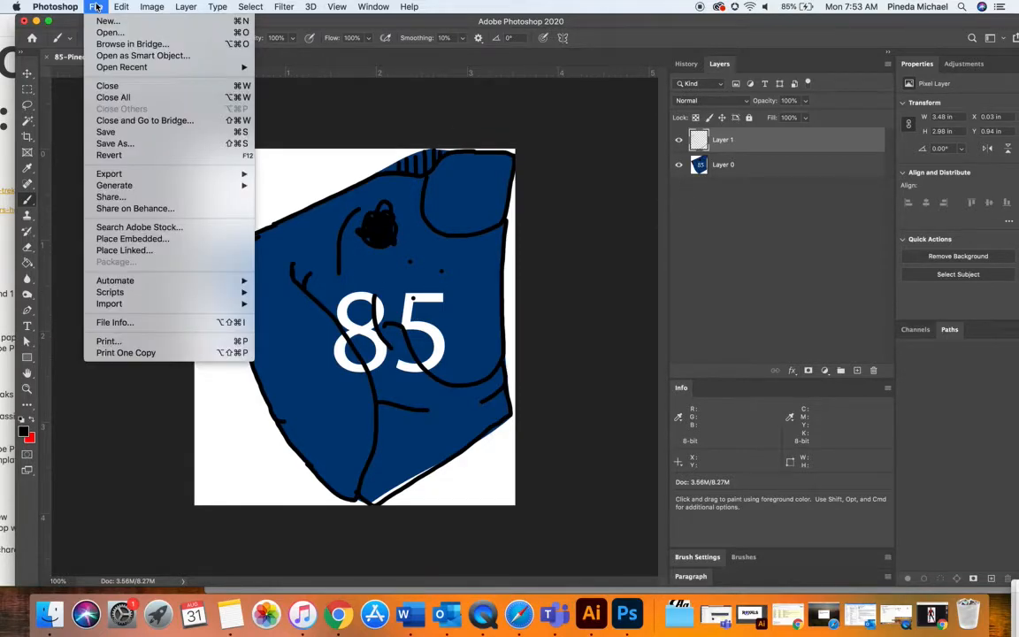
click(123, 155)
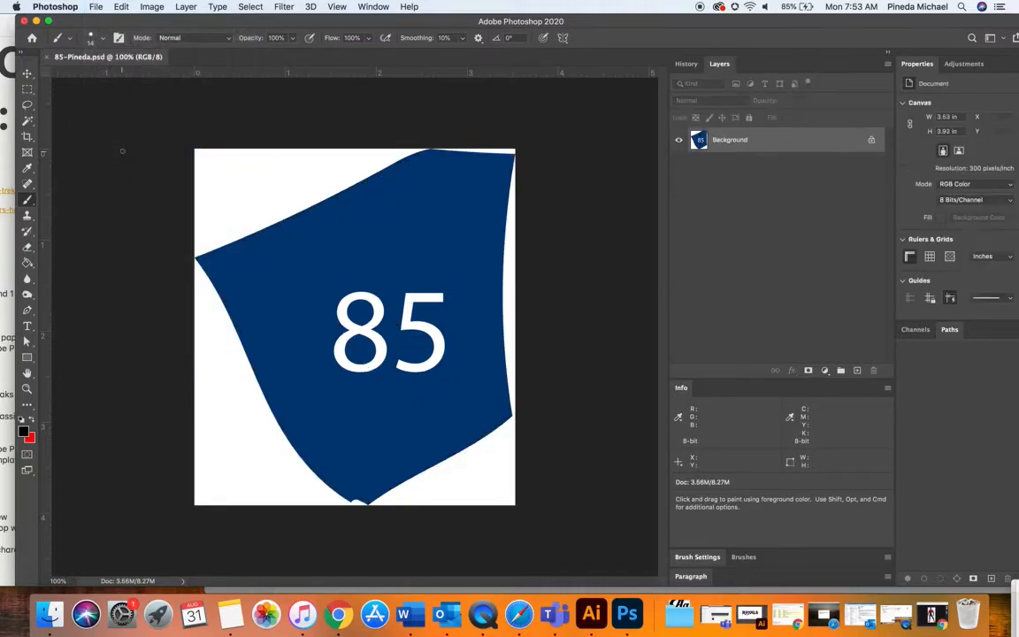
click(92, 6)
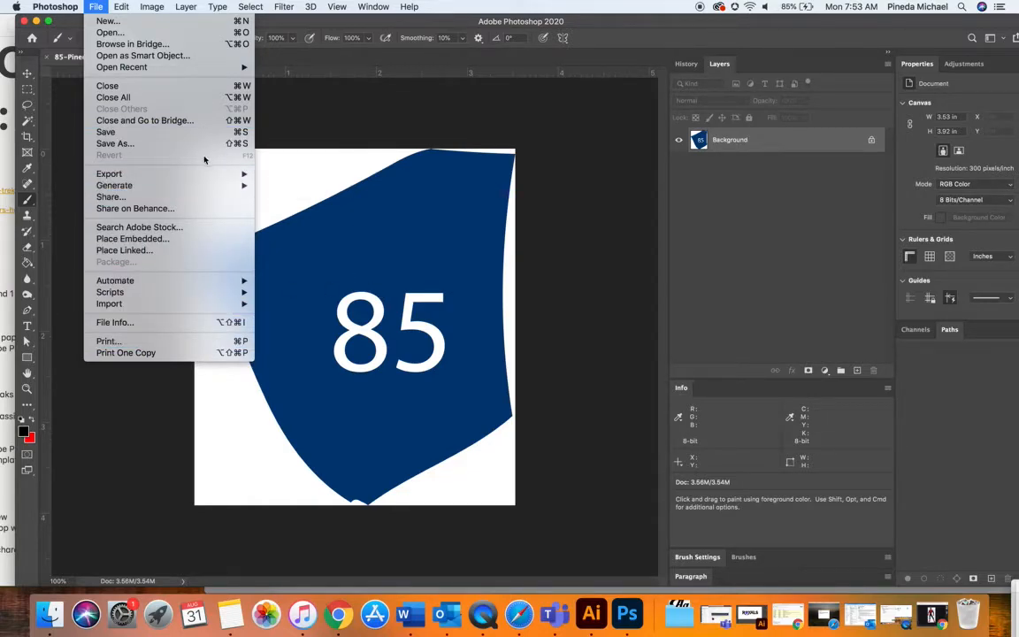
click(314, 171)
click(30, 77)
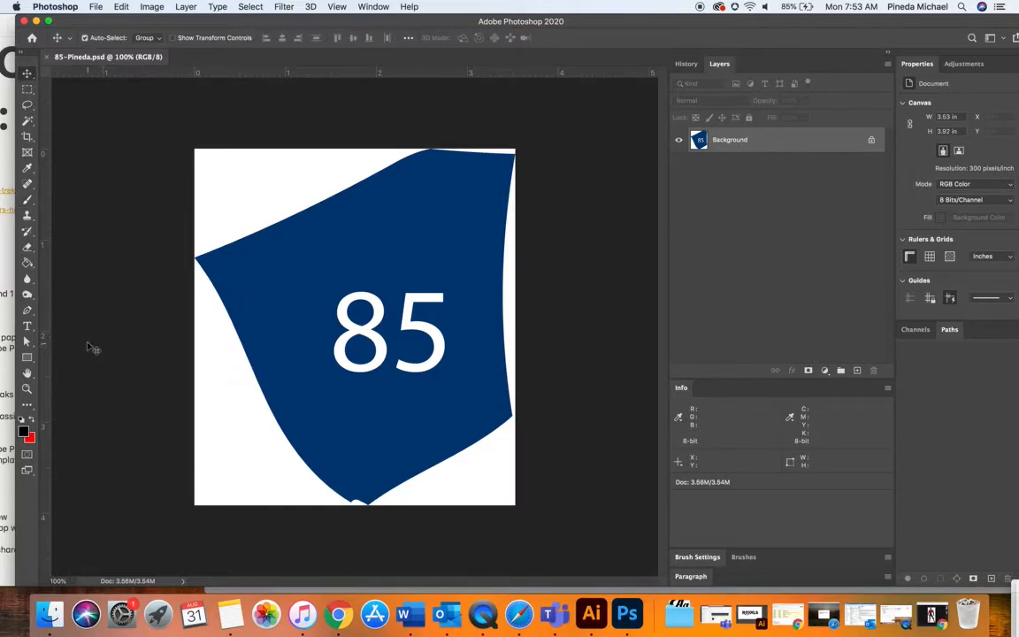
click(28, 311)
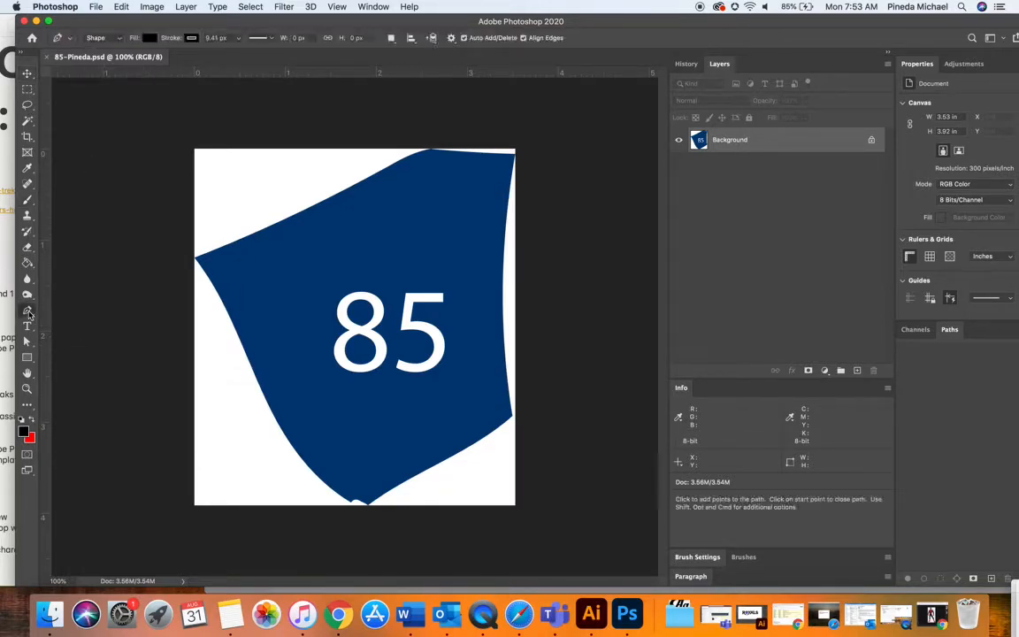
click(27, 388)
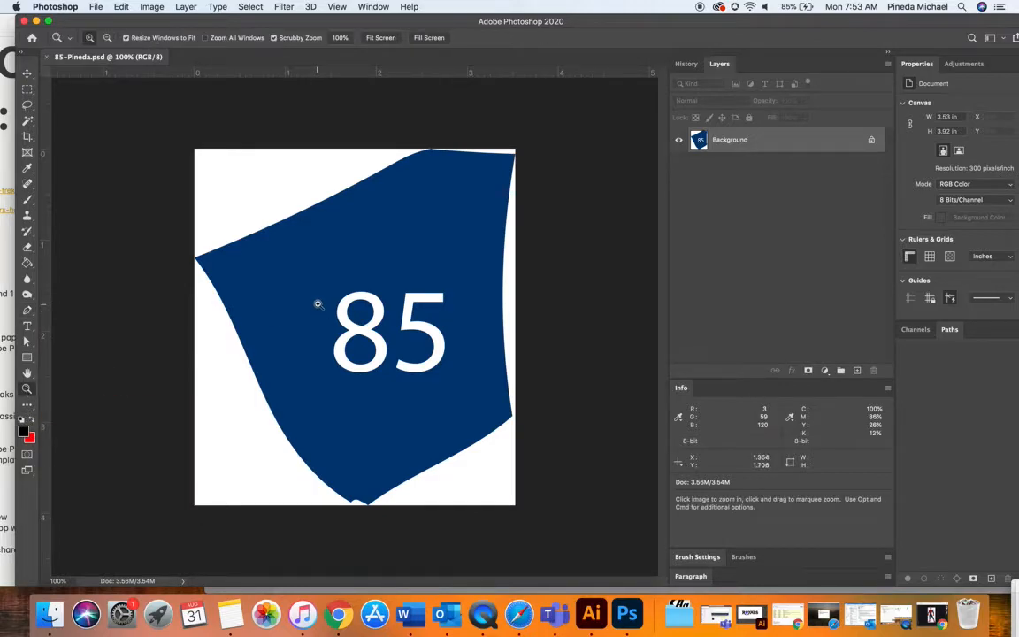
Step: Examine TeacherExample.jpg in a Finder preview behind the Photoshop window, and bring Photoshop back in front
drag(361, 27, 344, 303)
click(747, 133)
click(504, 309)
key(space)
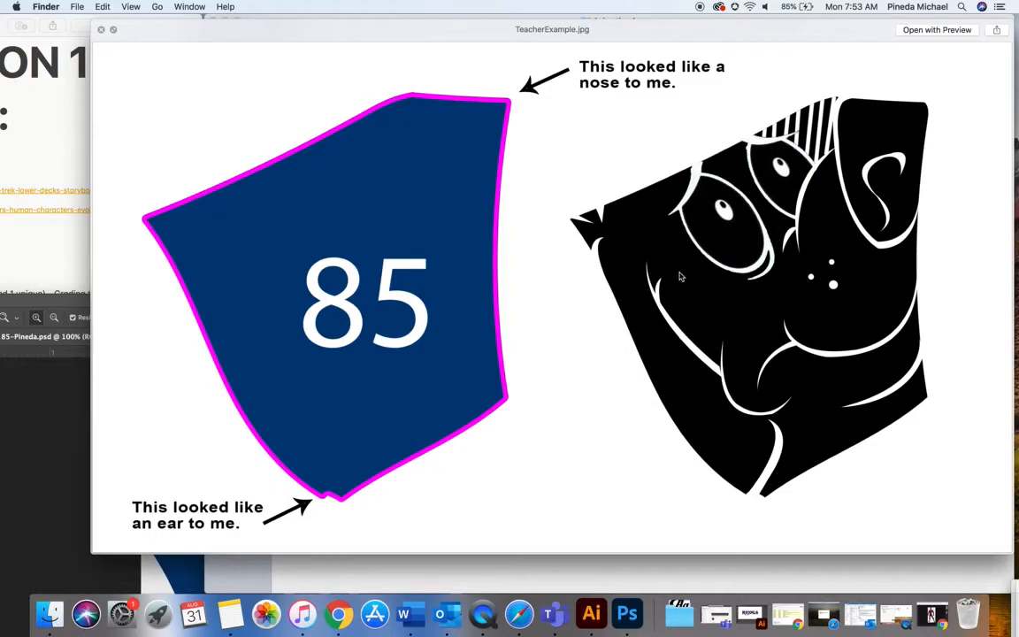
click(101, 30)
key(space)
key(space)
click(164, 396)
drag(248, 306, 286, 6)
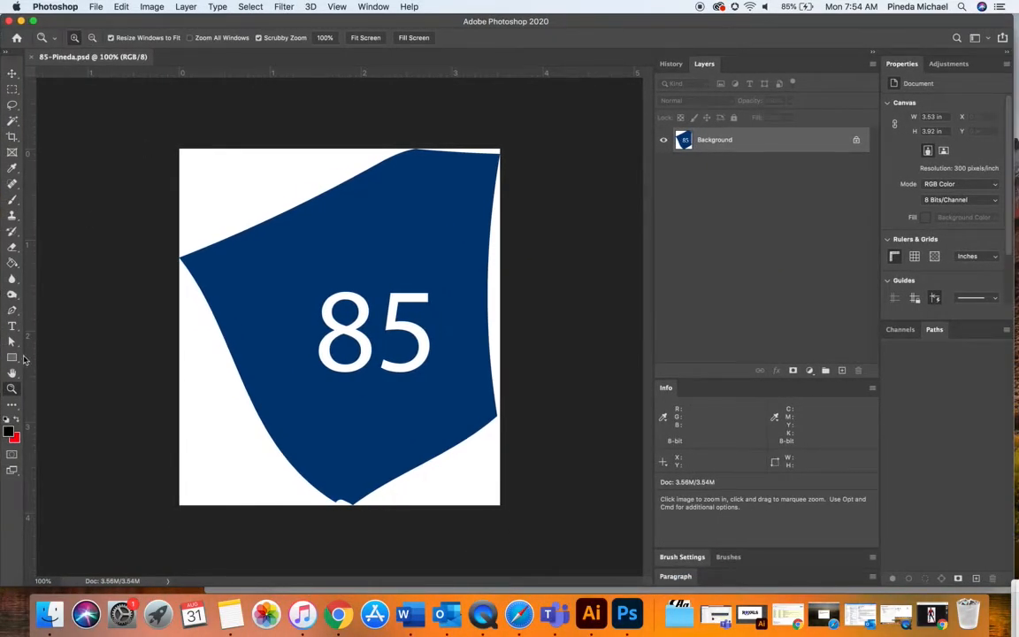
Step: Draw a closed narrow triangle shape about 299 by 795 px across the blue shape's left edge with the Pen tool
click(12, 310)
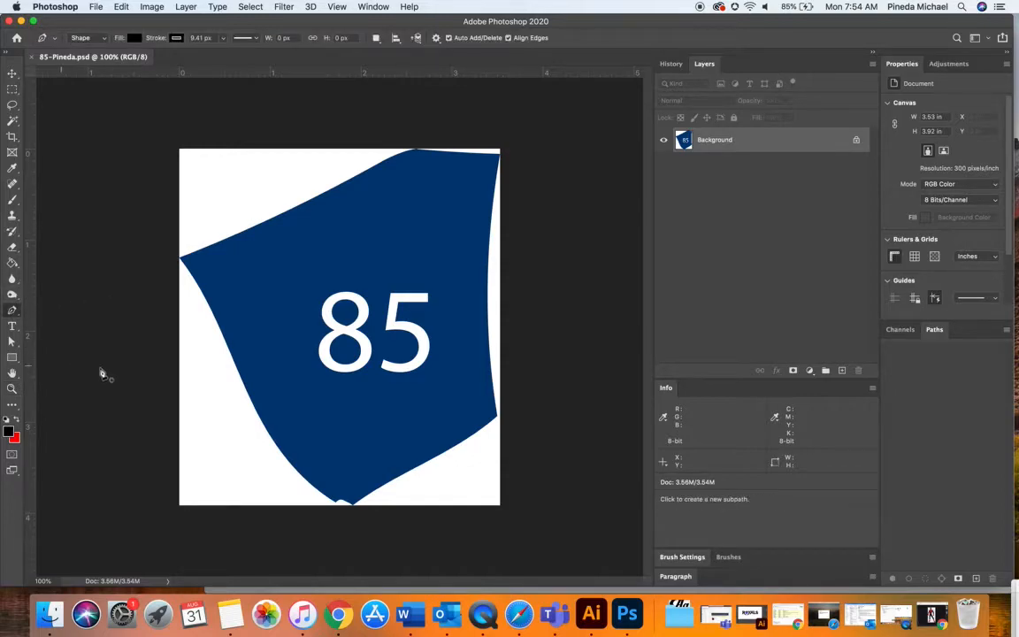
click(216, 171)
click(236, 414)
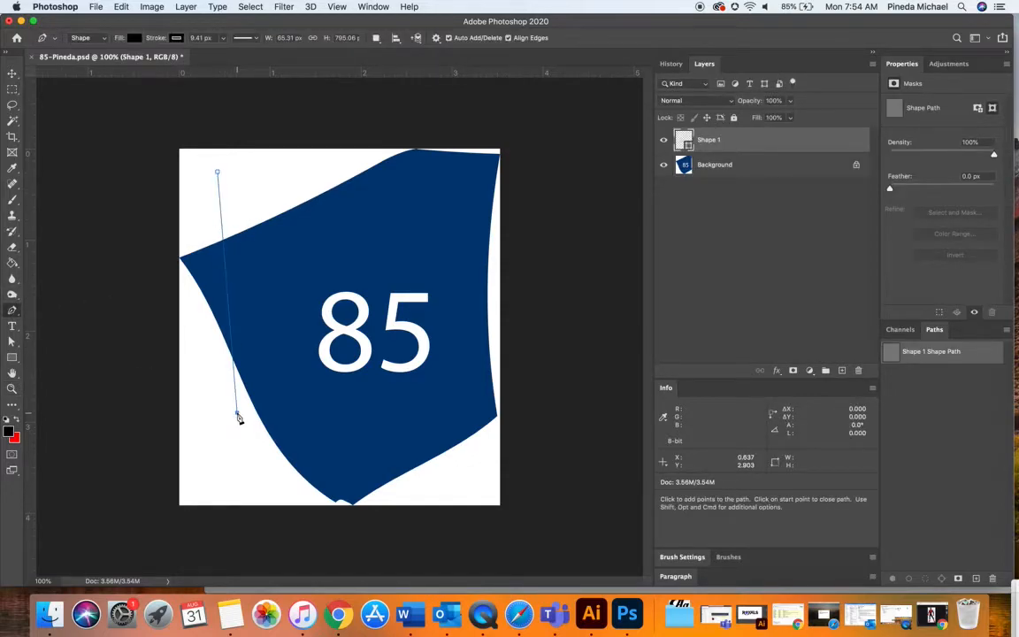
click(308, 407)
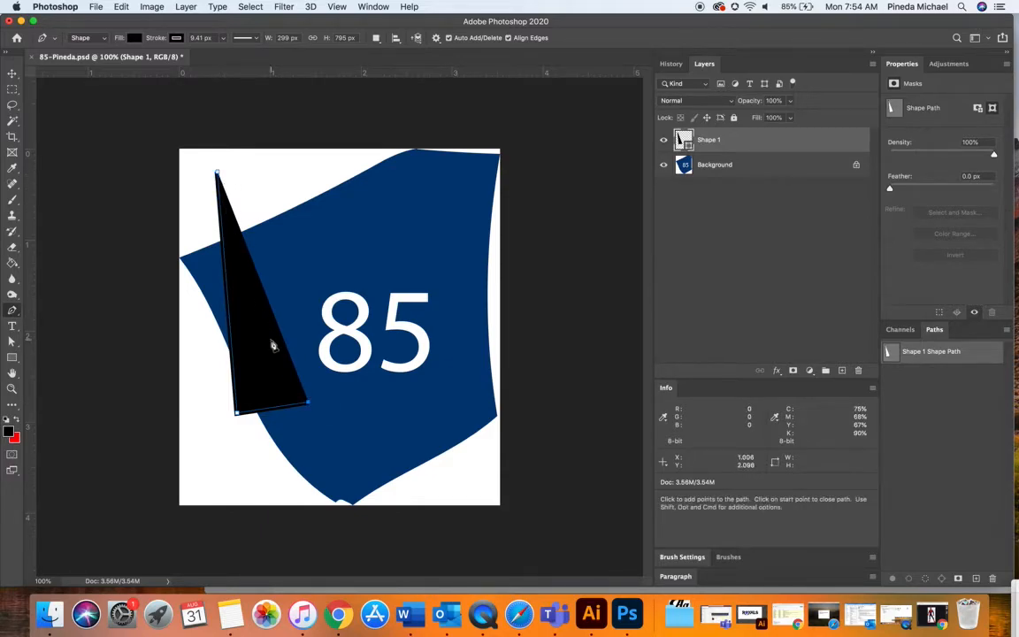
click(218, 175)
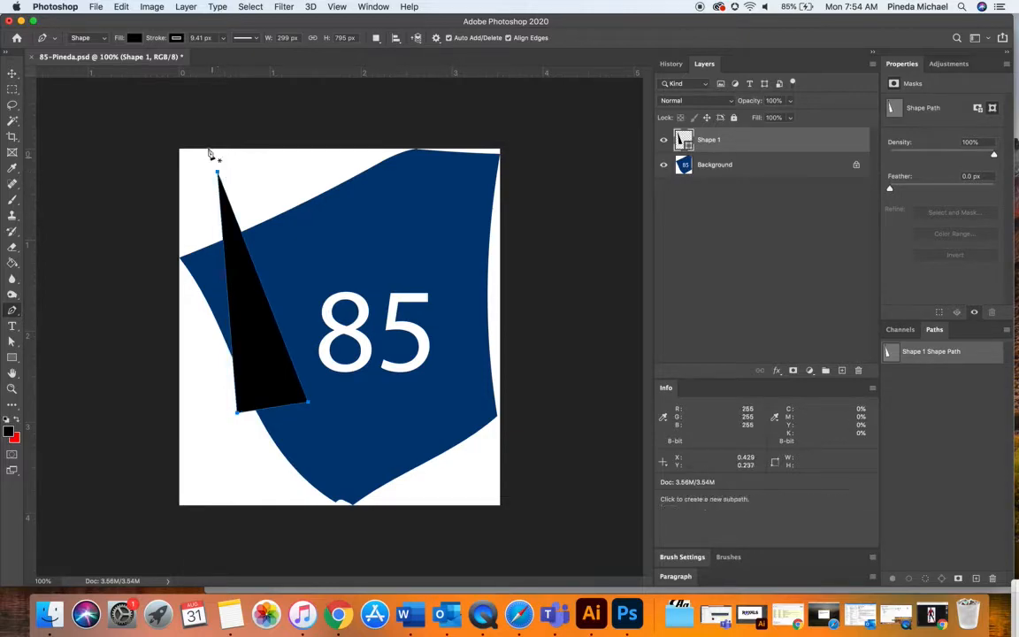
Step: Set the triangle's fill to red and its stroke to no color
click(134, 38)
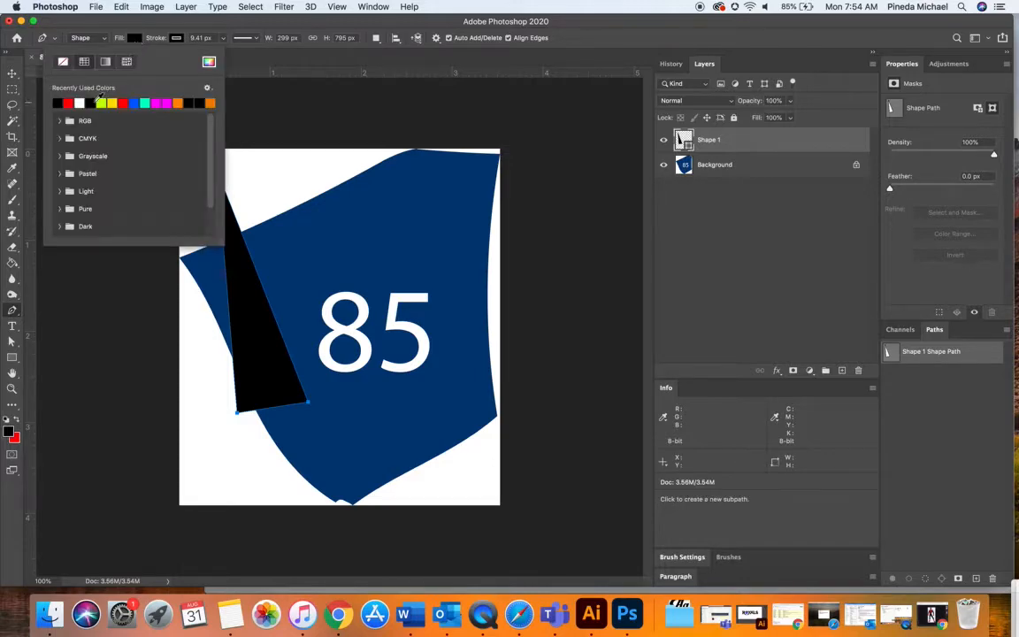
click(69, 103)
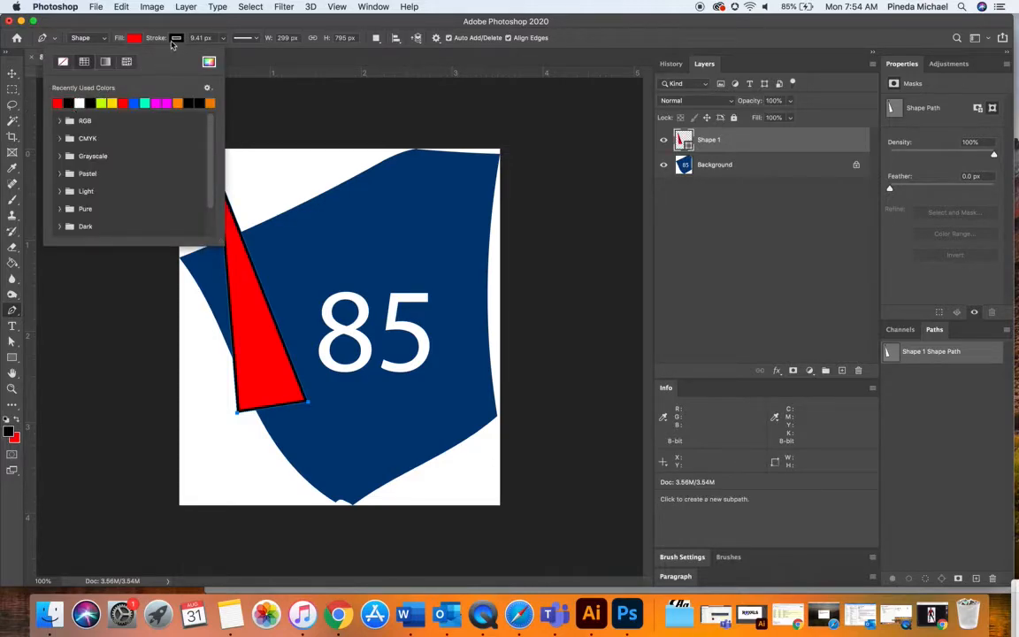
click(176, 39)
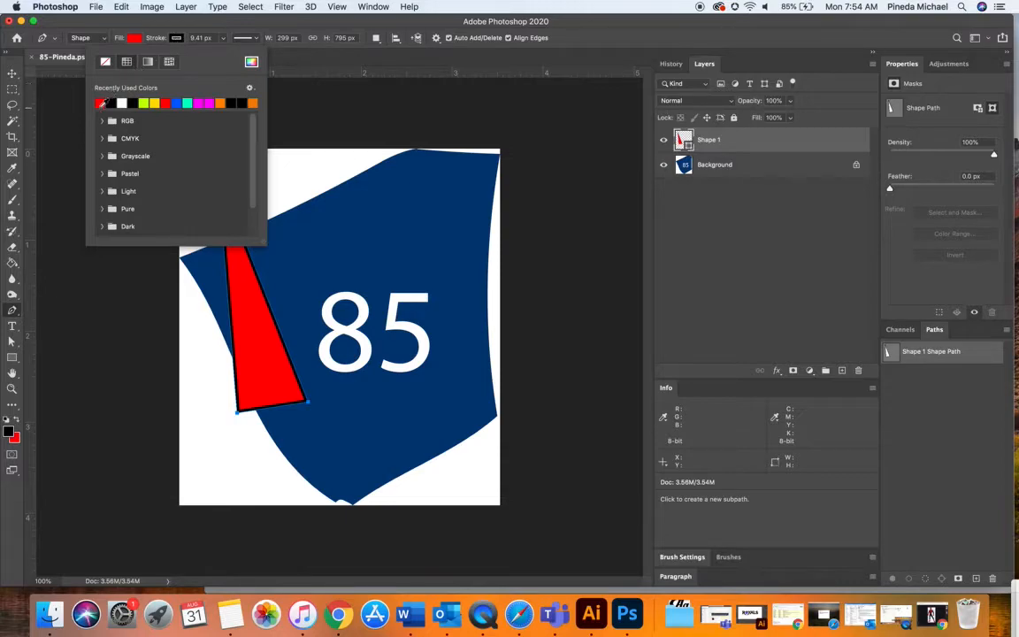
click(105, 61)
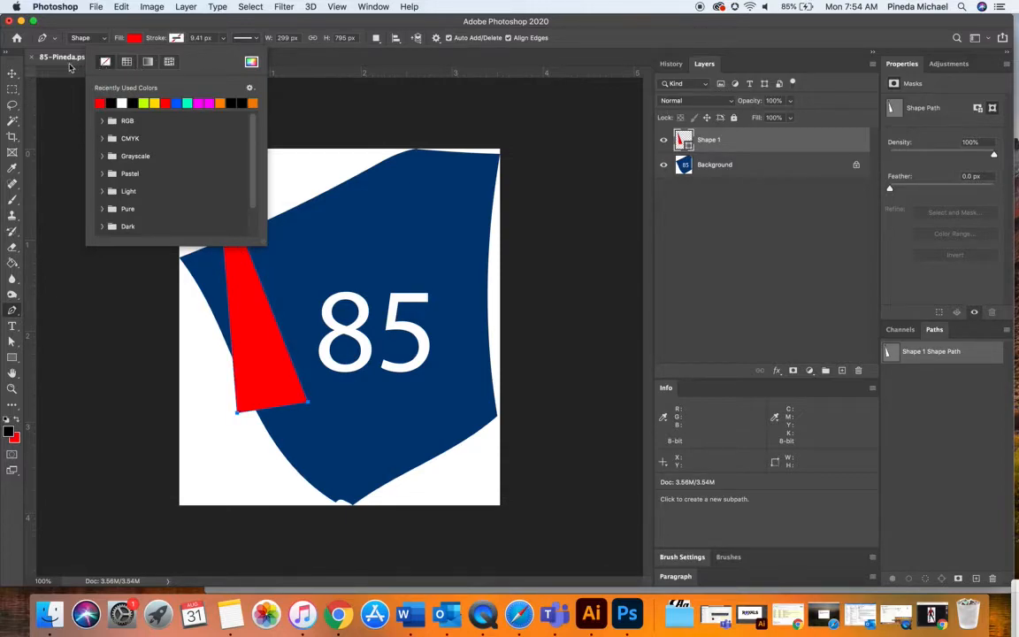
Step: Move the red triangle slightly down and to the right with the Move tool
click(11, 73)
mouse_move(238, 268)
mouse_down()
mouse_move(260, 250)
mouse_move(243, 282)
mouse_up()
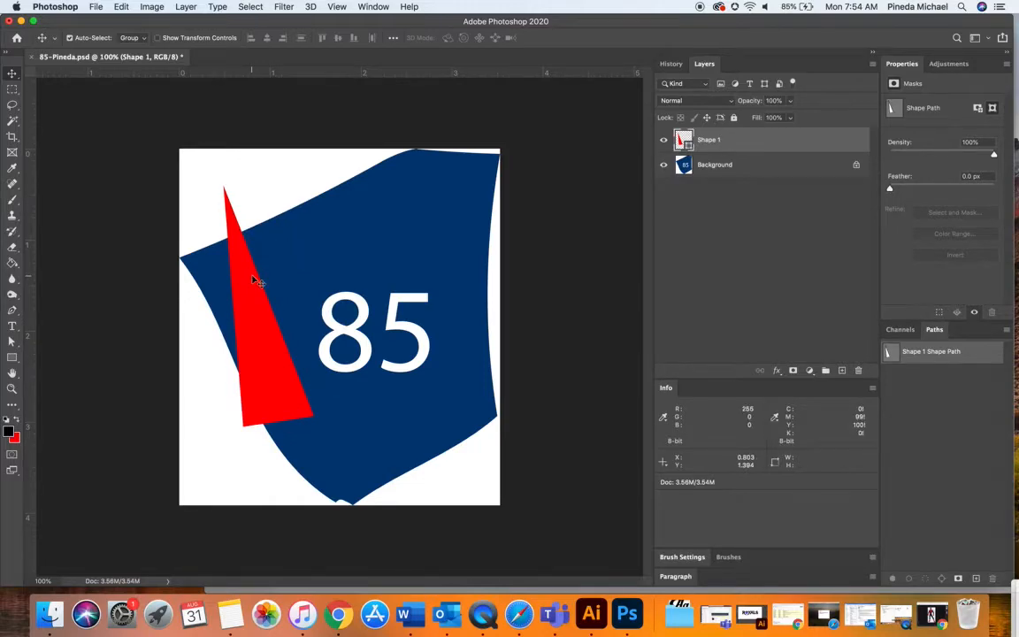
Step: Delete the red triangle shape
key(Delete)
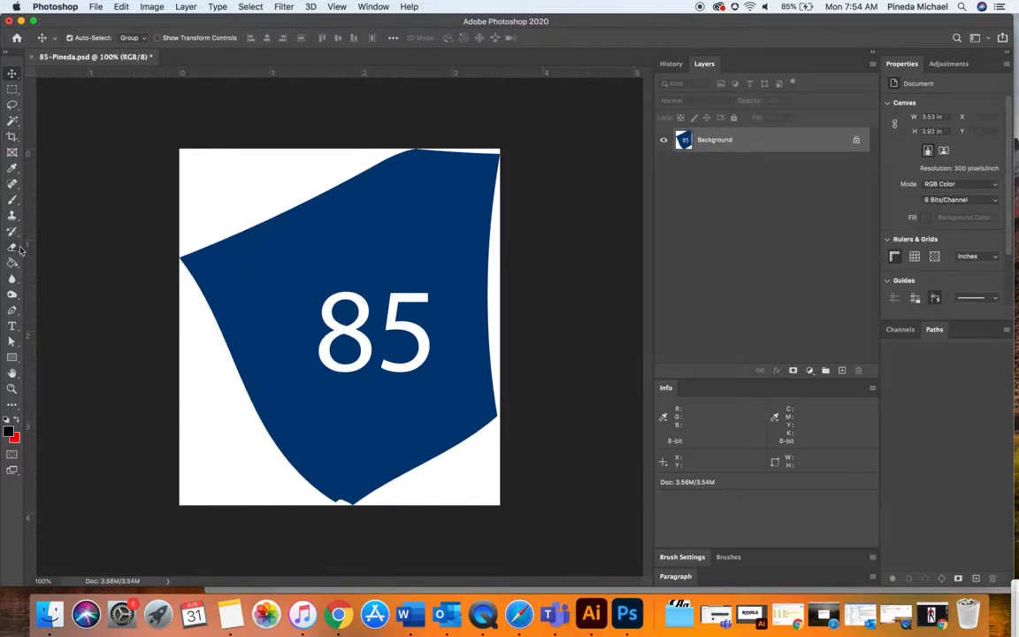
Step: Draw a Pen tool shape about 437 by 316 px from the blue shape's upper-left corner, curving along its left edge and ending beside the 8
click(12, 311)
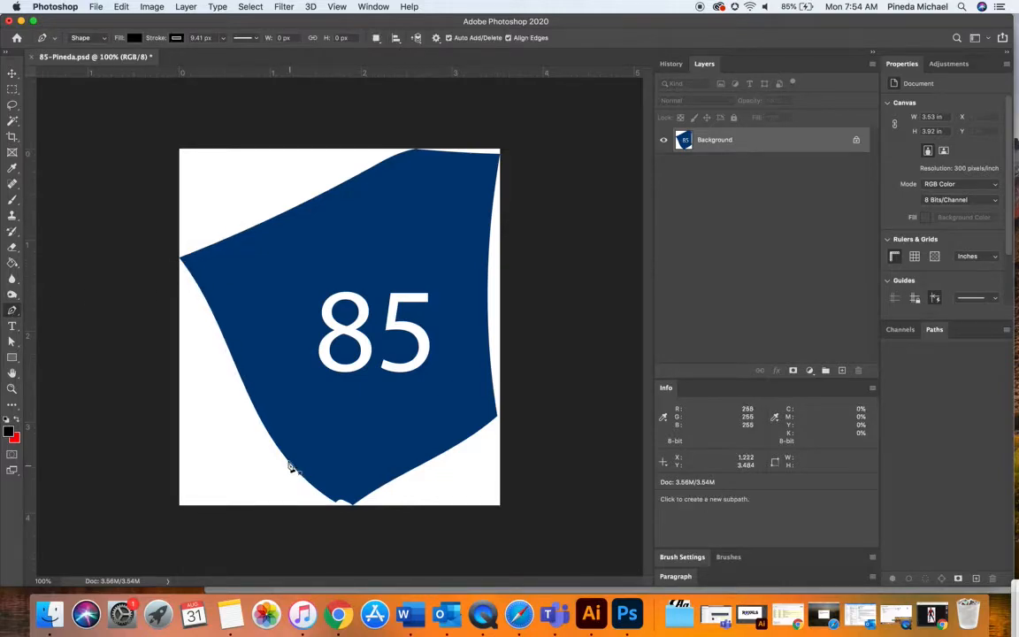
key(z)
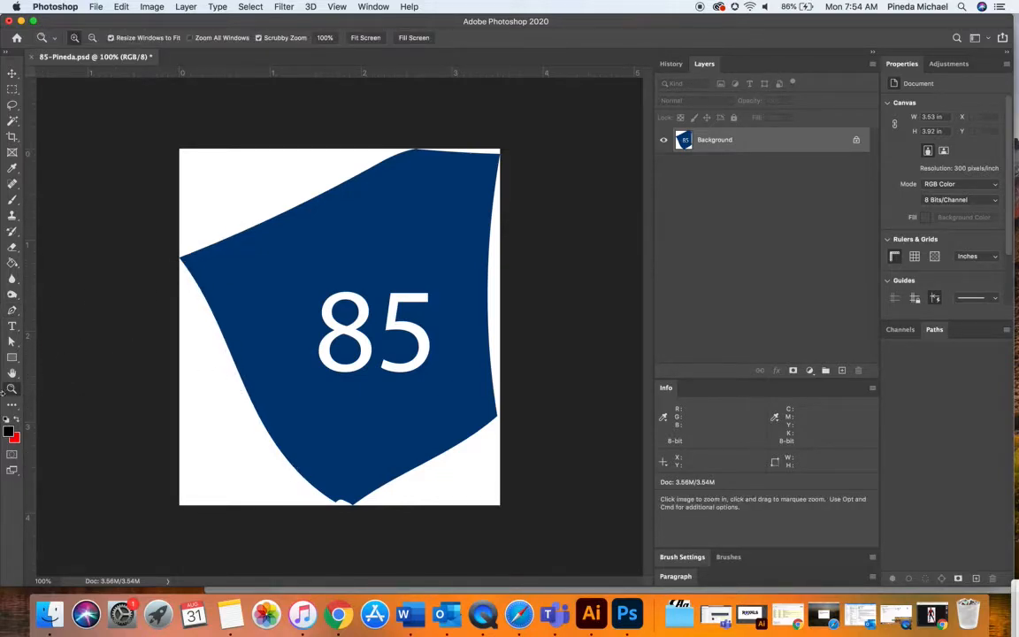
click(227, 352)
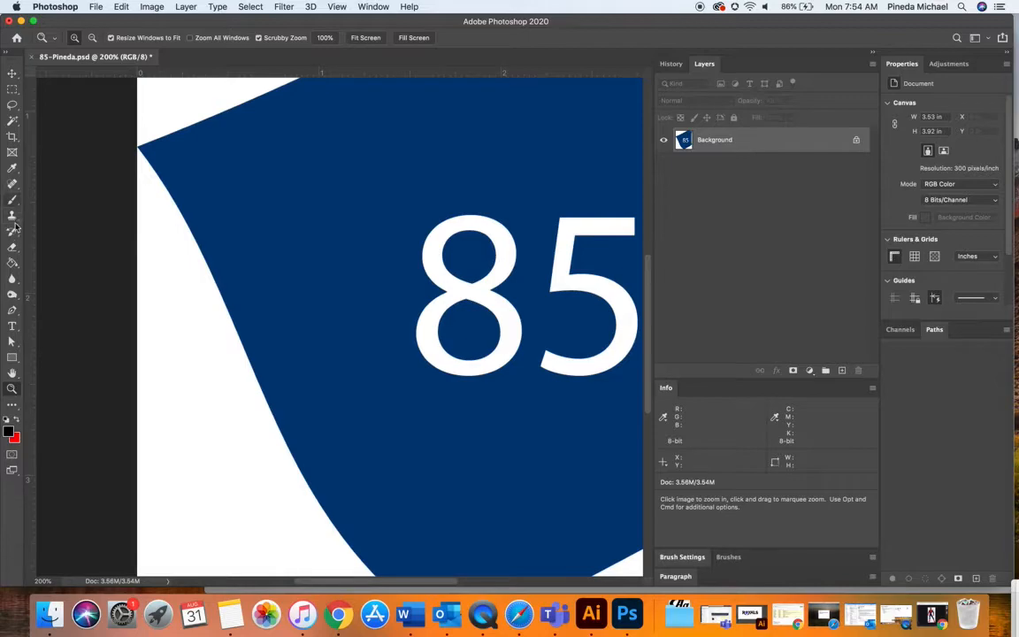
click(13, 306)
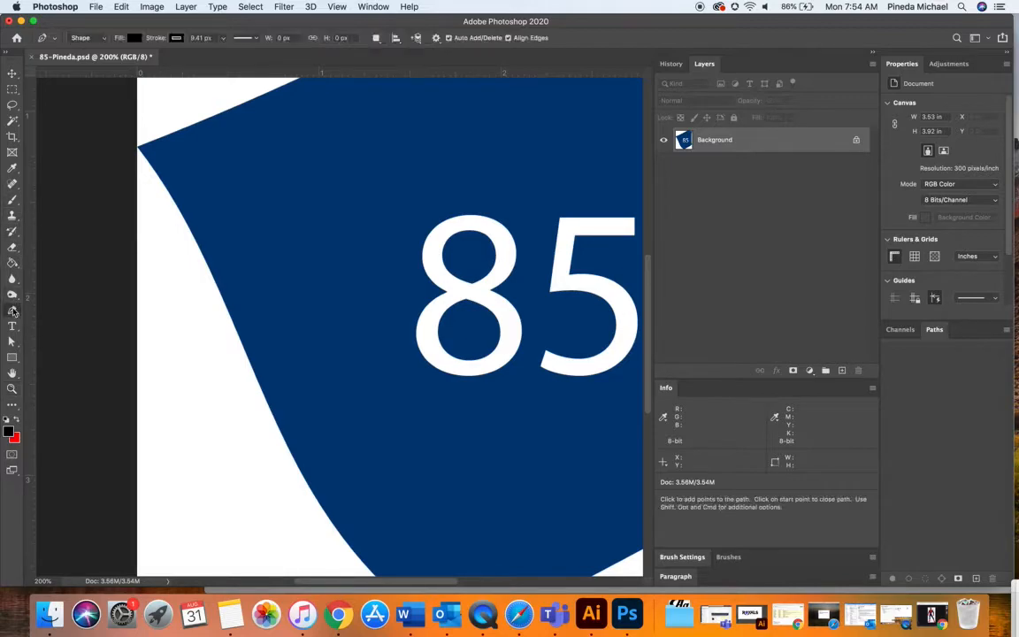
click(139, 150)
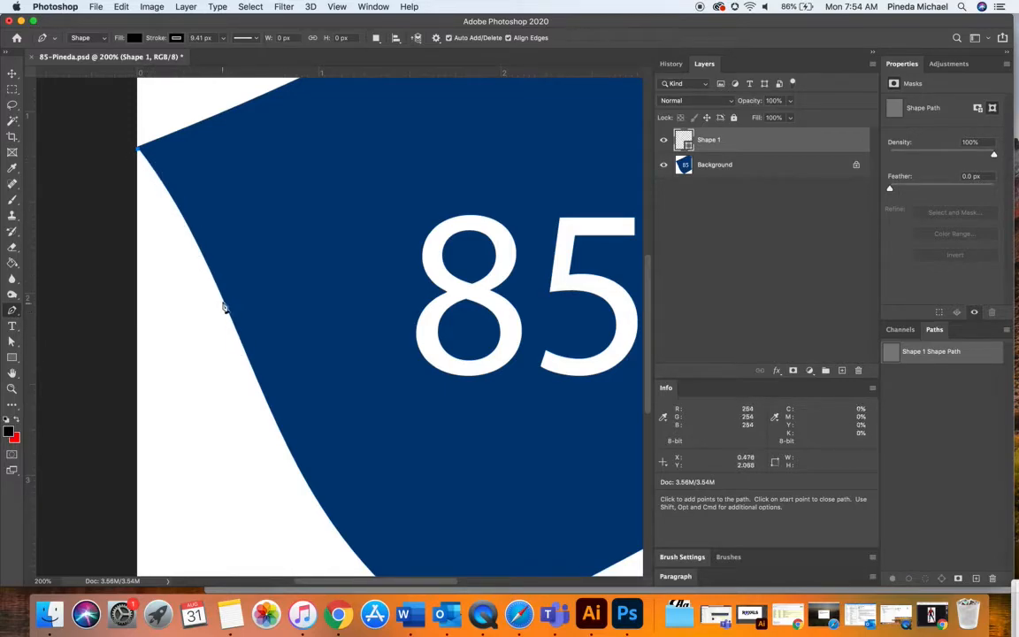
click(225, 306)
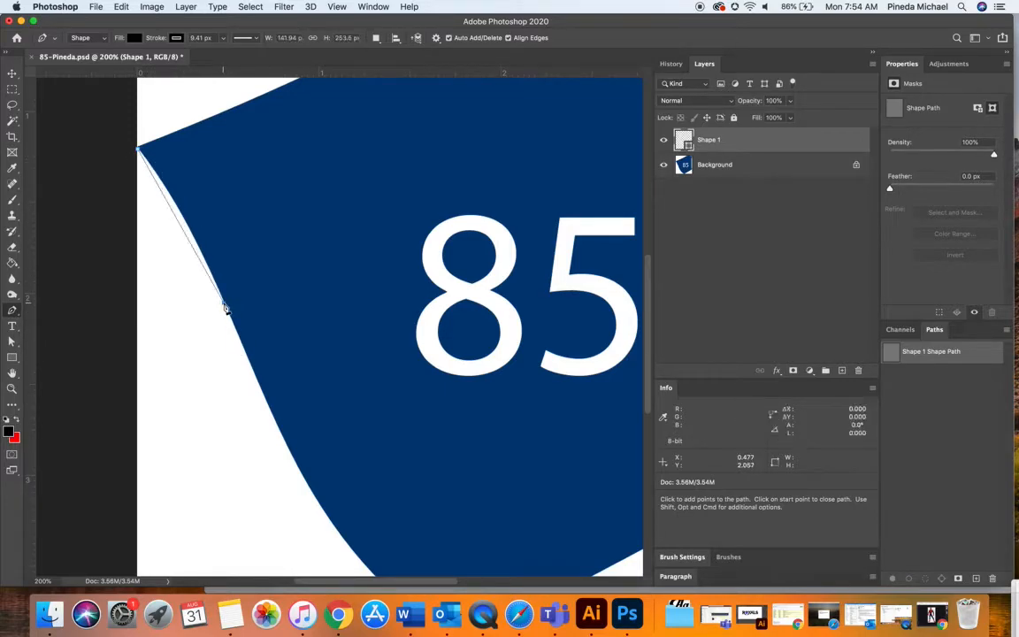
drag(227, 314, 260, 403)
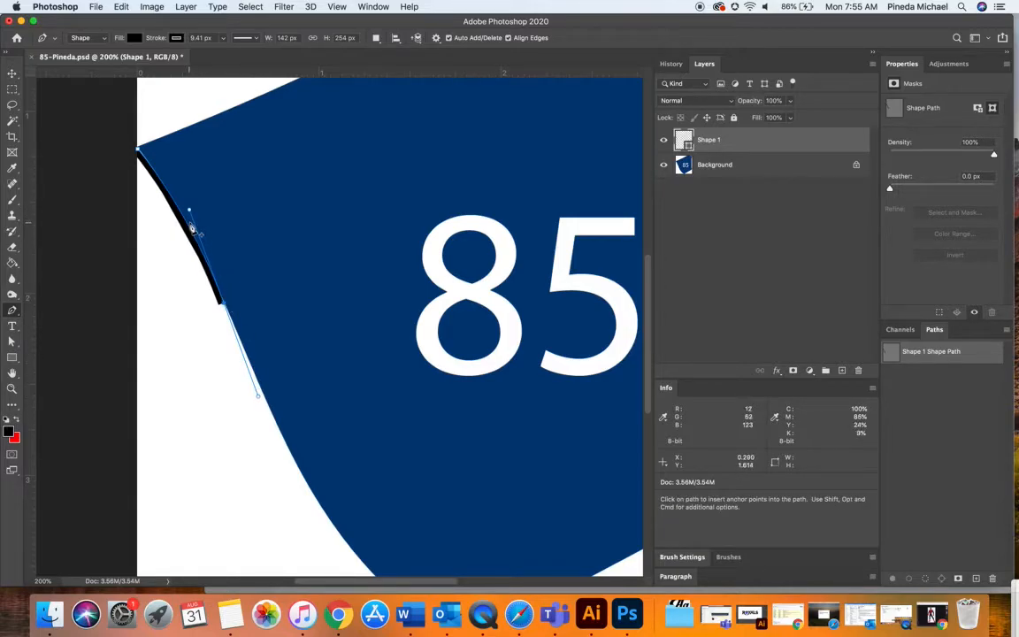
click(403, 292)
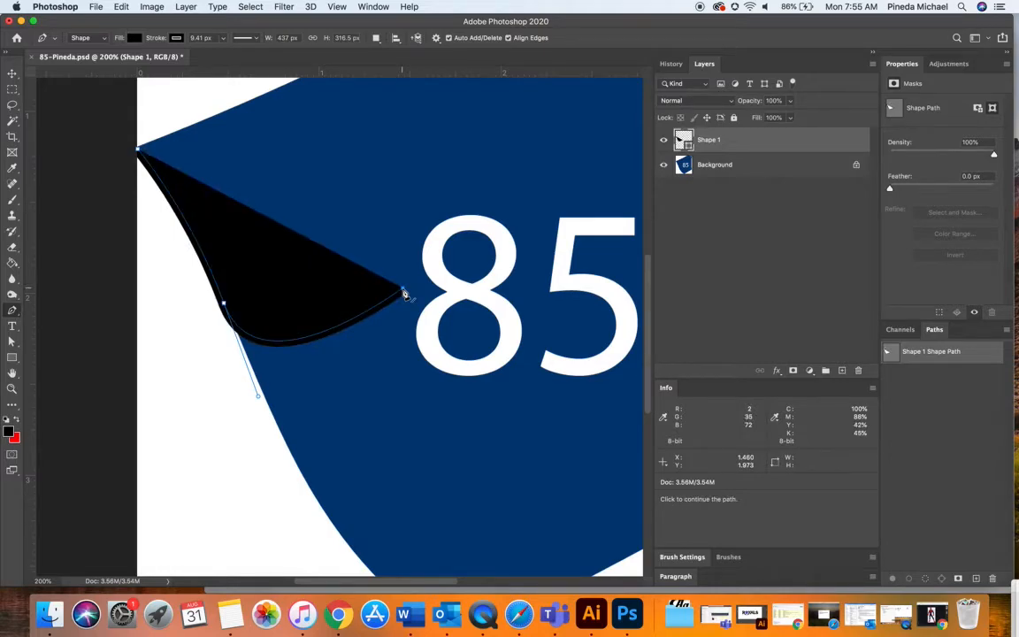
Step: Adjust the middle anchor's direction handles with the Direct Selection tool to fit the curve to the blue shape's left edge
click(10, 342)
click(223, 305)
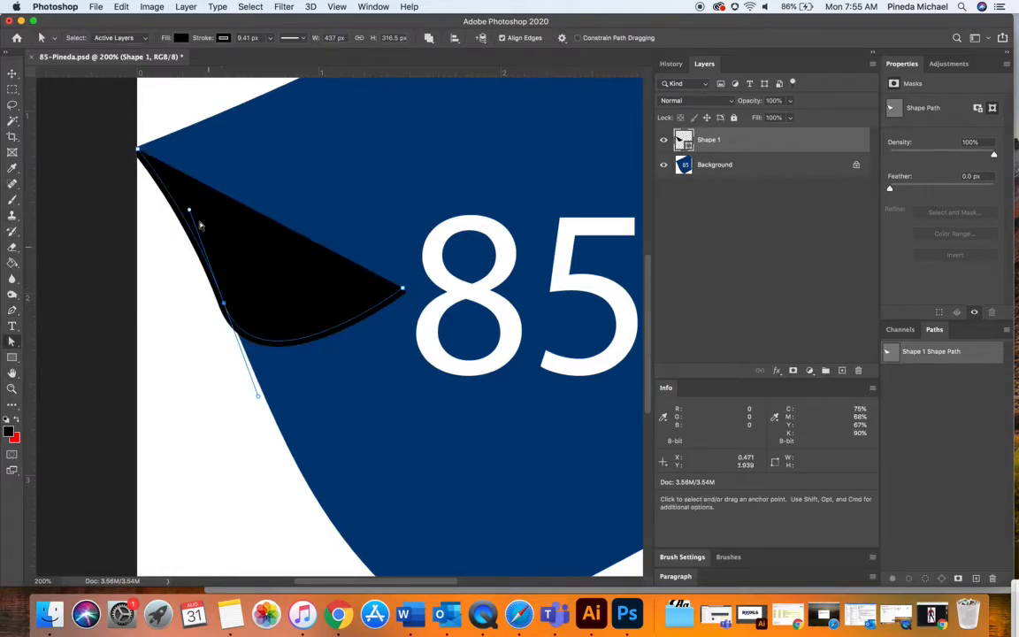
mouse_move(192, 213)
mouse_down()
mouse_move(177, 195)
mouse_move(146, 236)
mouse_move(200, 205)
mouse_move(187, 221)
mouse_up()
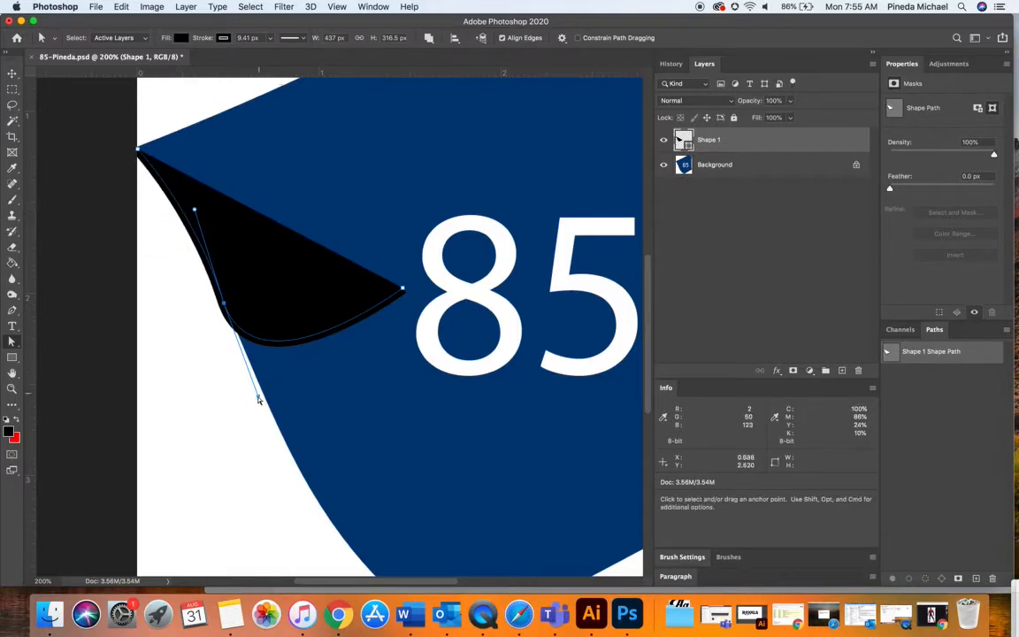
drag(257, 395, 280, 436)
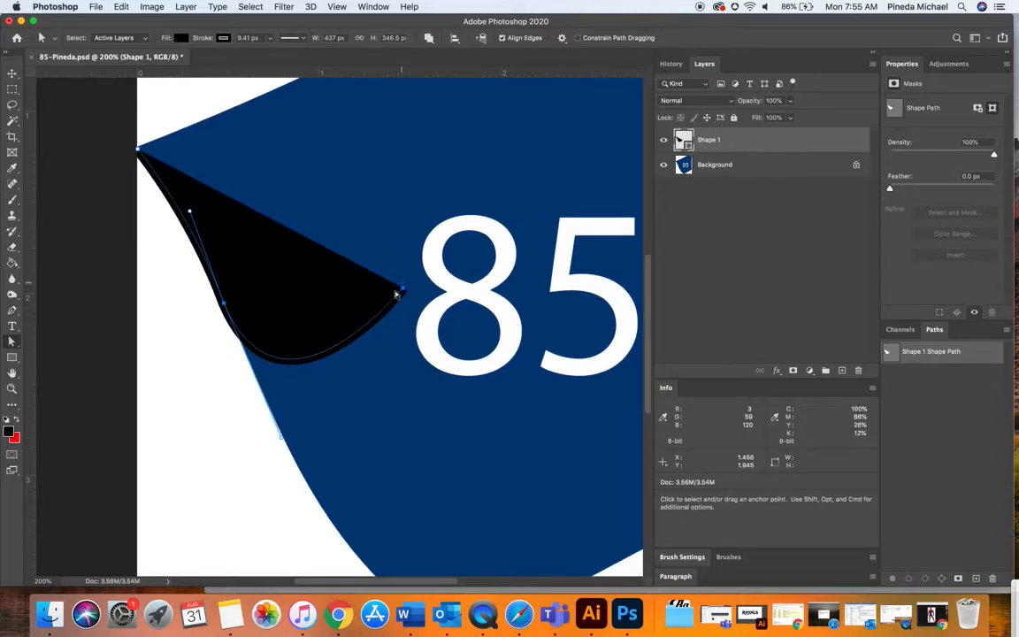
drag(192, 213, 197, 200)
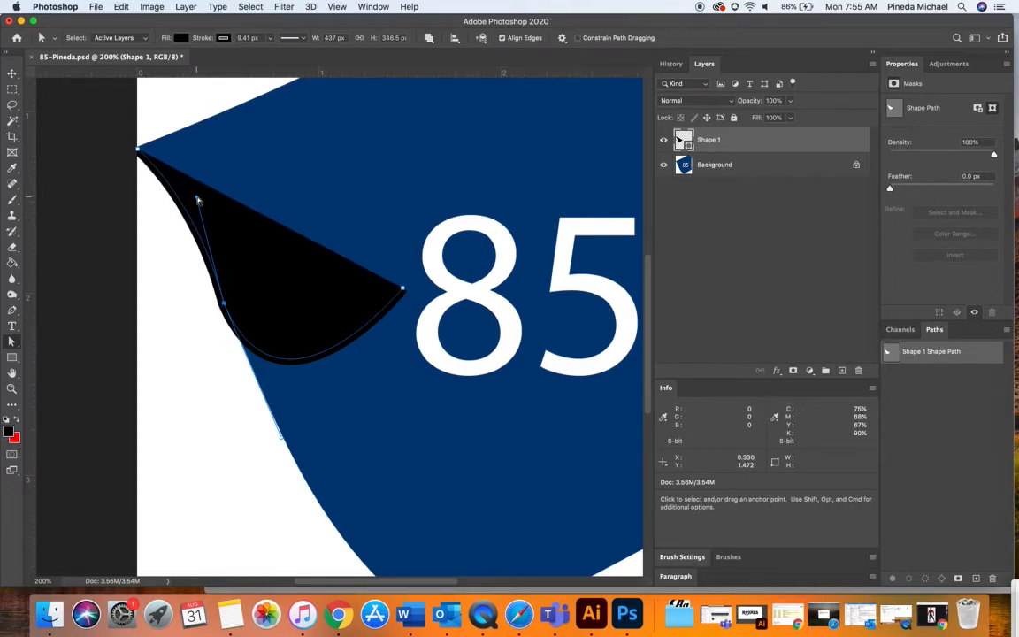
Step: Set the black shape's stroke to no color, and refit its upper handle and end anchor along the blue shape's left edge
click(224, 38)
click(150, 64)
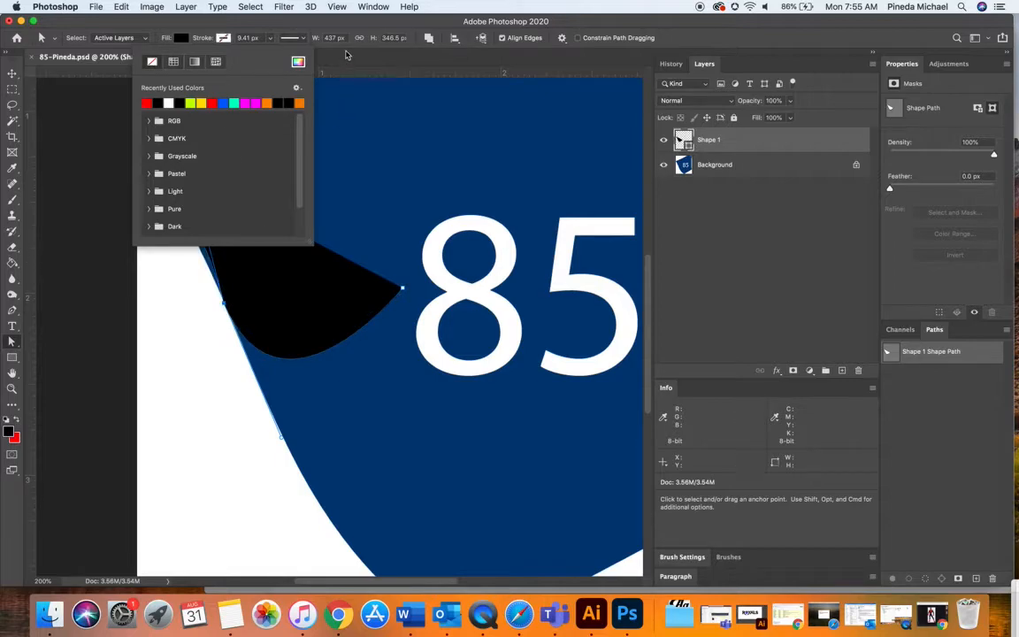
click(346, 23)
drag(195, 197, 184, 202)
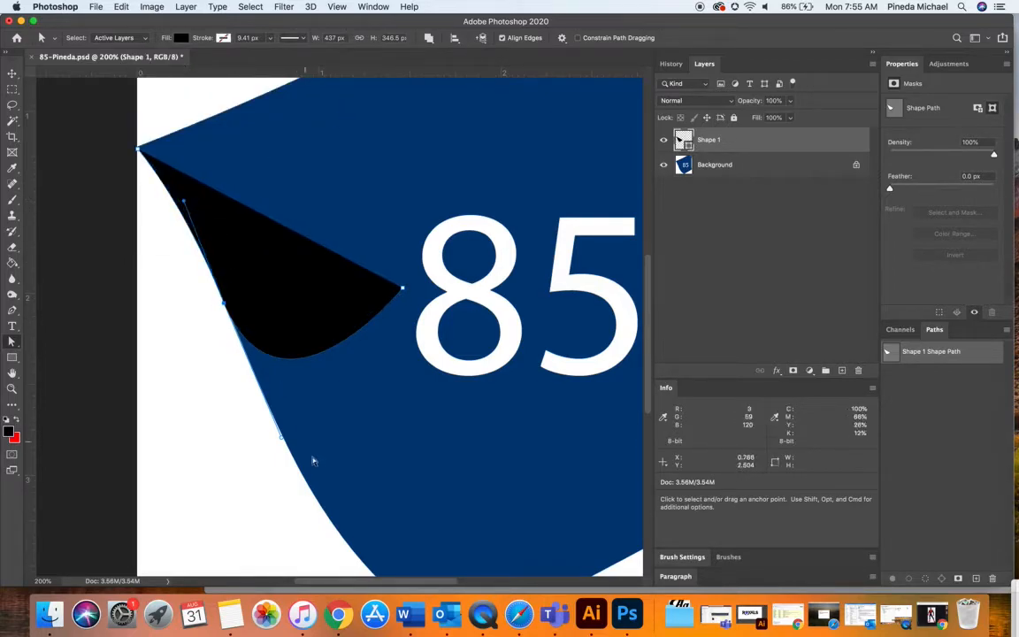
drag(403, 290, 405, 322)
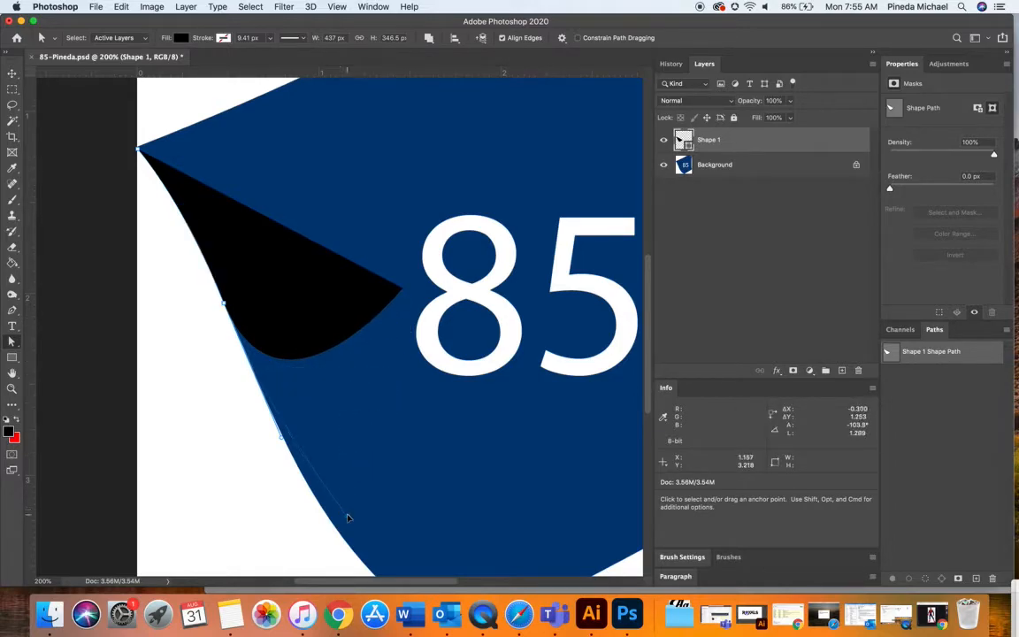
drag(350, 548, 350, 548)
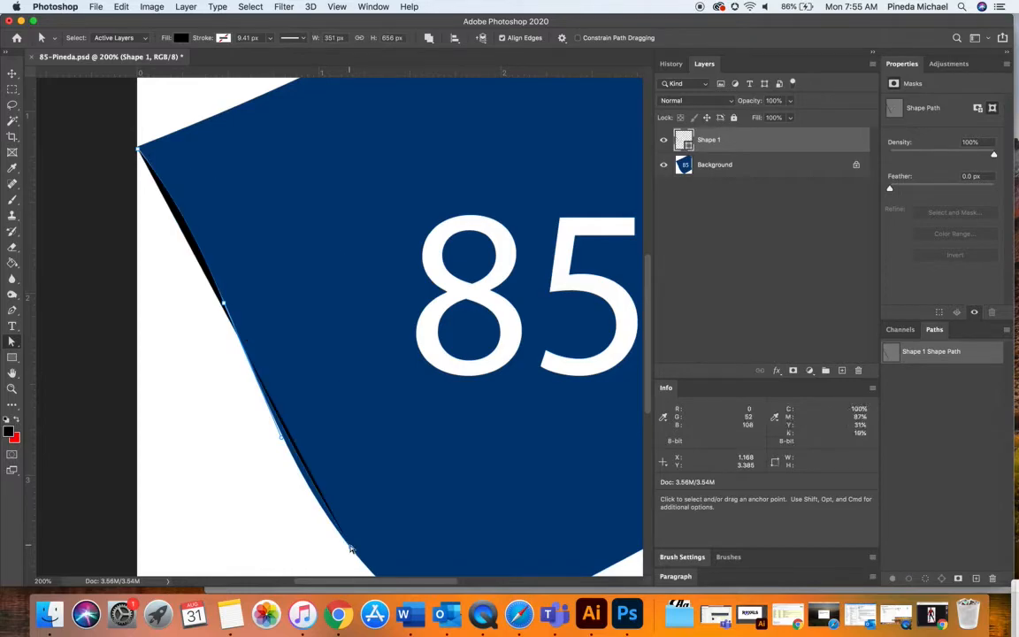
Step: Delete the end anchor of the black edge shape and the rest of the shape
scroll(350, 548, down, 5)
scroll(350, 548, up, 1)
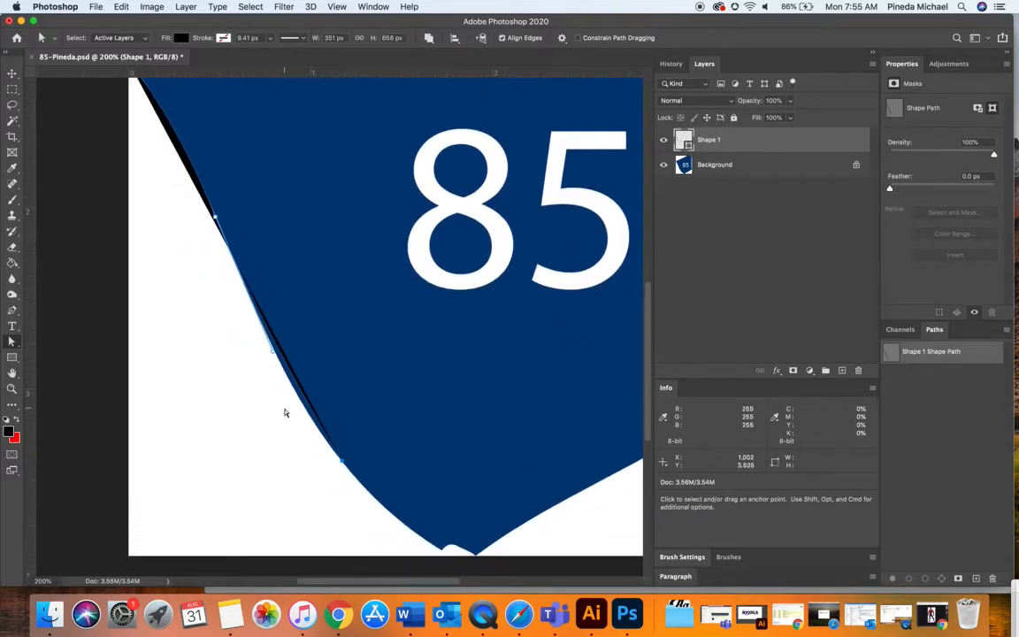
key(BackSpace)
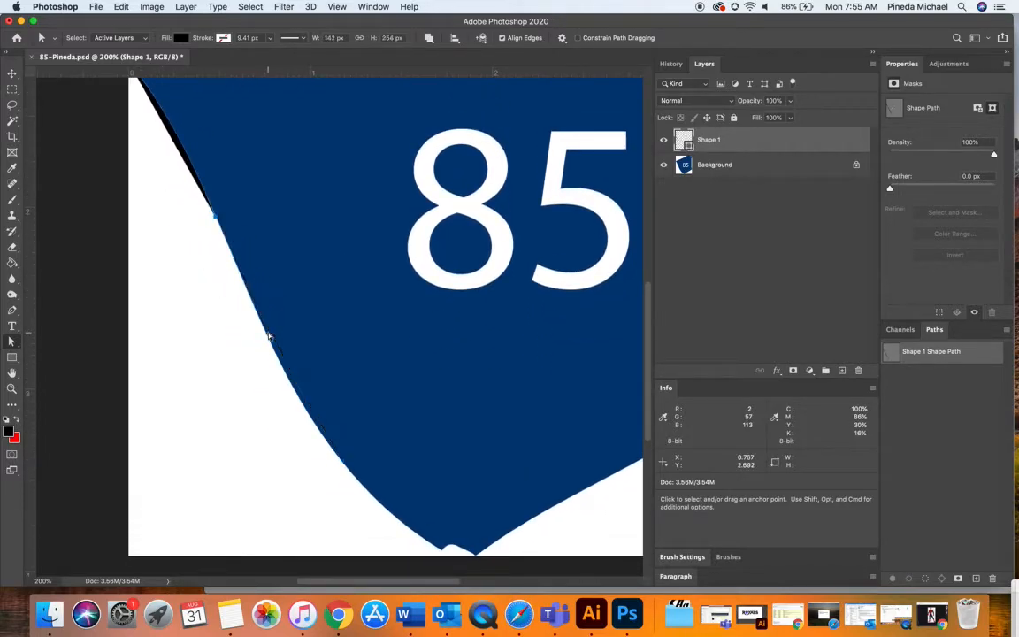
key(BackSpace)
Step: Draw a two-point Pen curve about 167 by 287 px between the blue shape's left edge and the 8, undoing a trial third point
scroll(177, 169, up, 2)
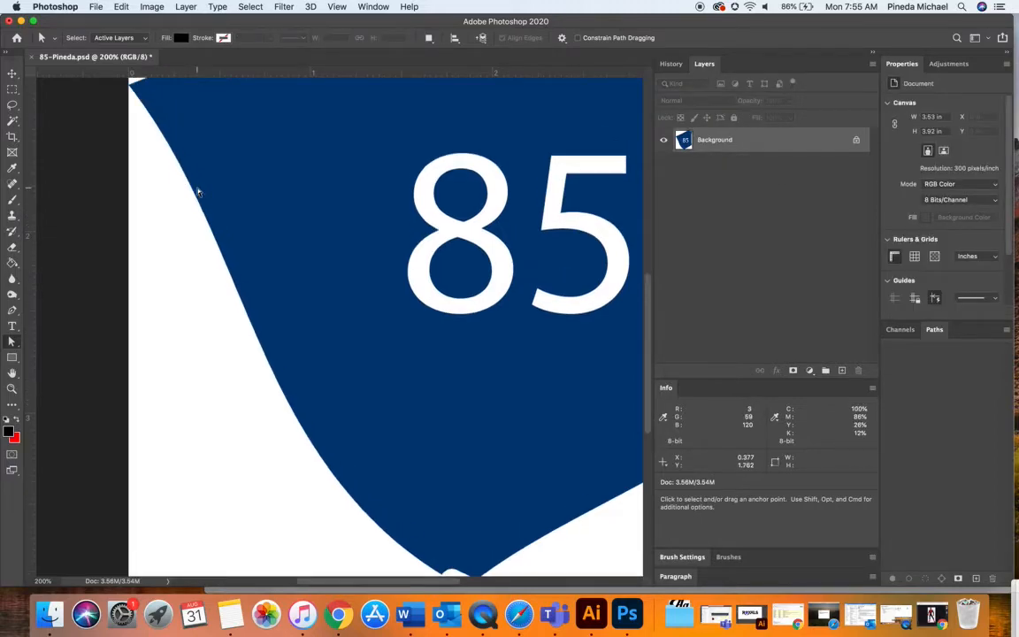
click(12, 309)
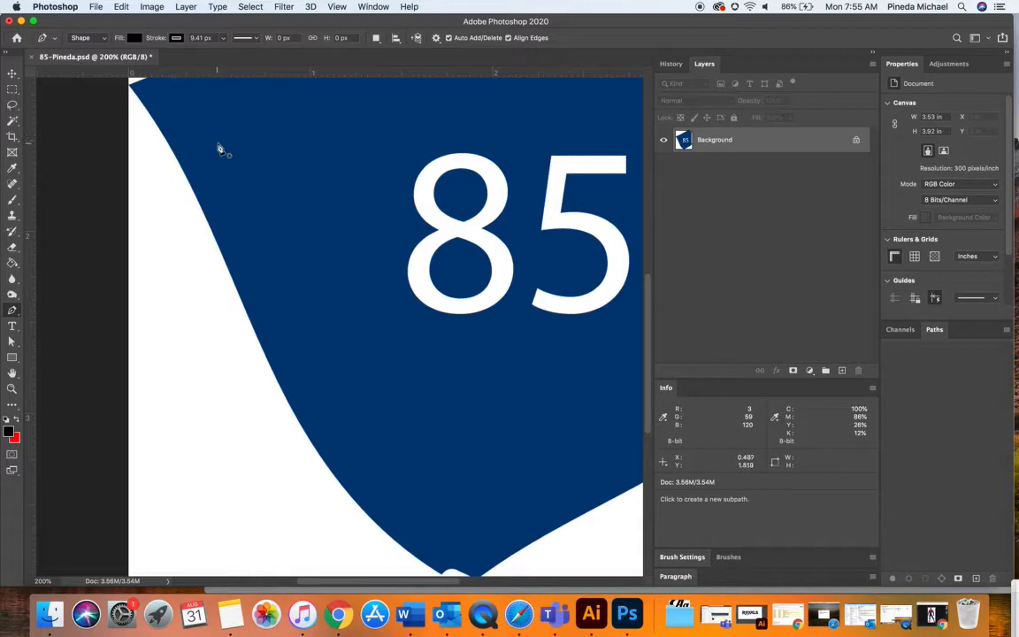
click(259, 158)
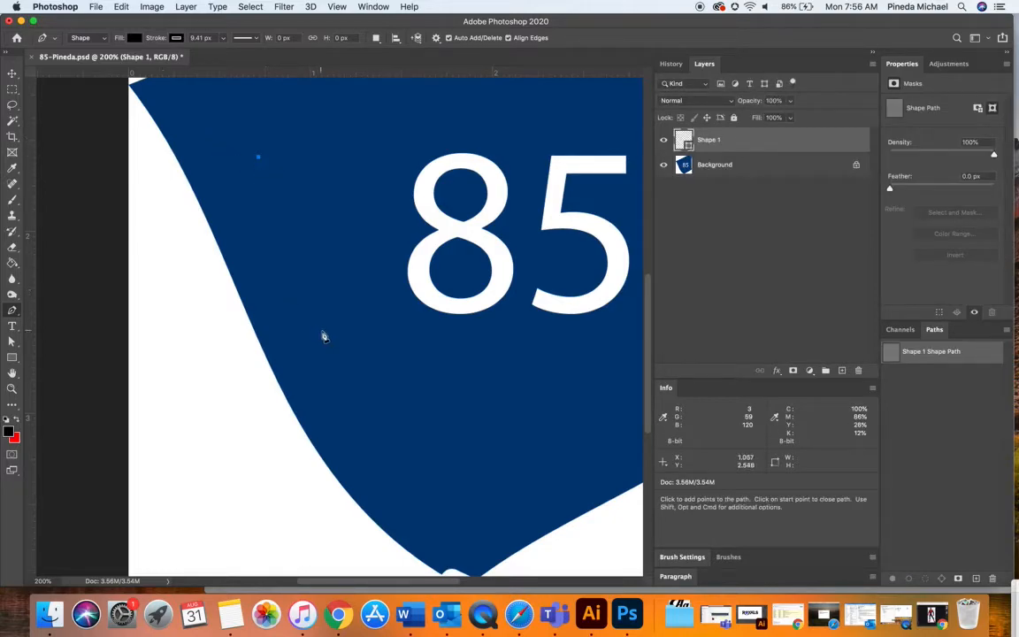
drag(323, 335, 504, 414)
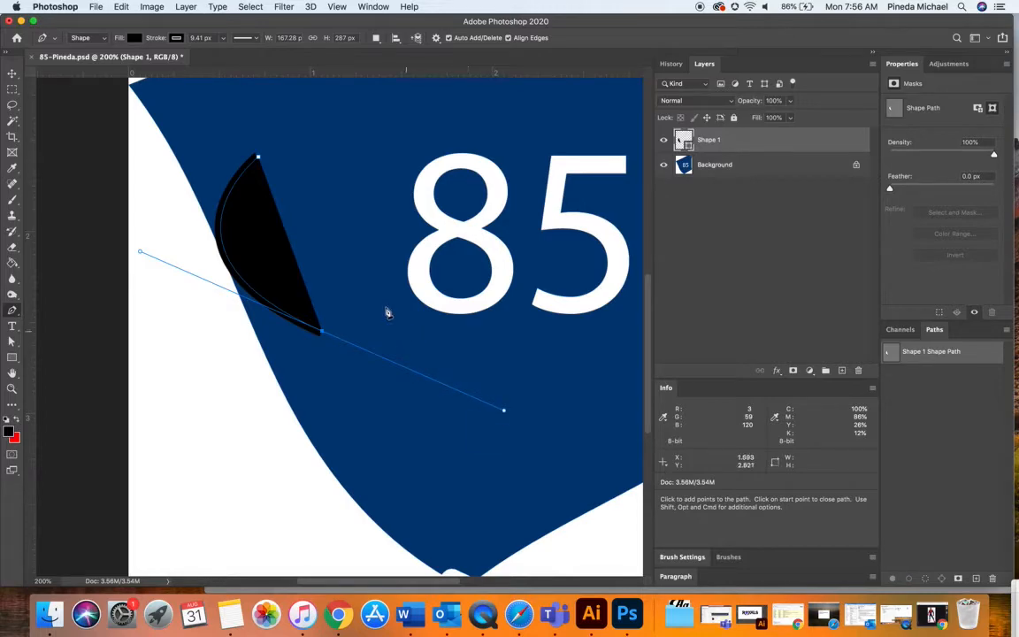
click(365, 201)
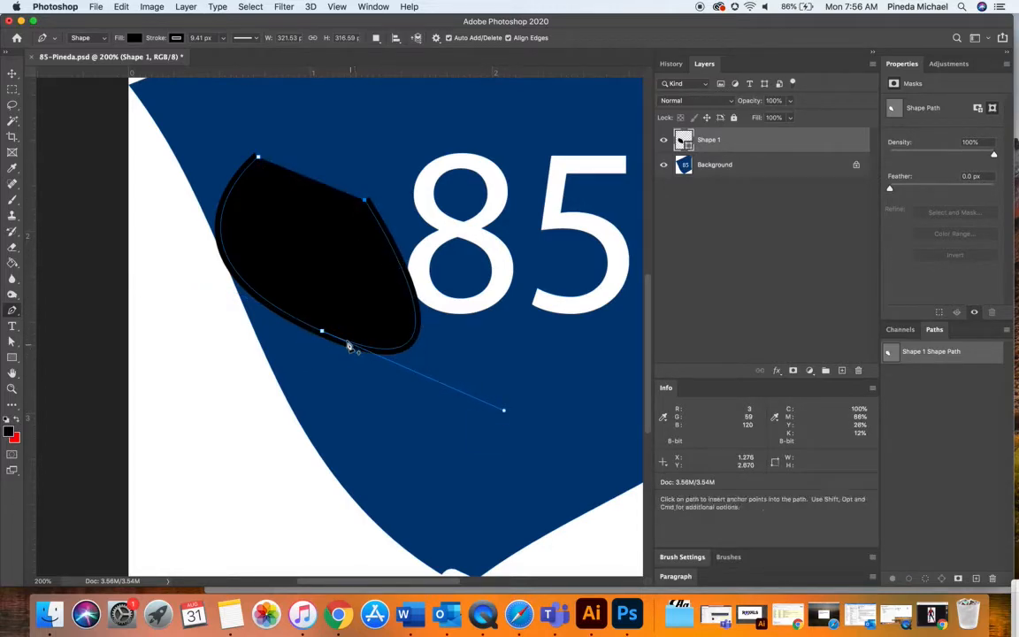
key(super+z)
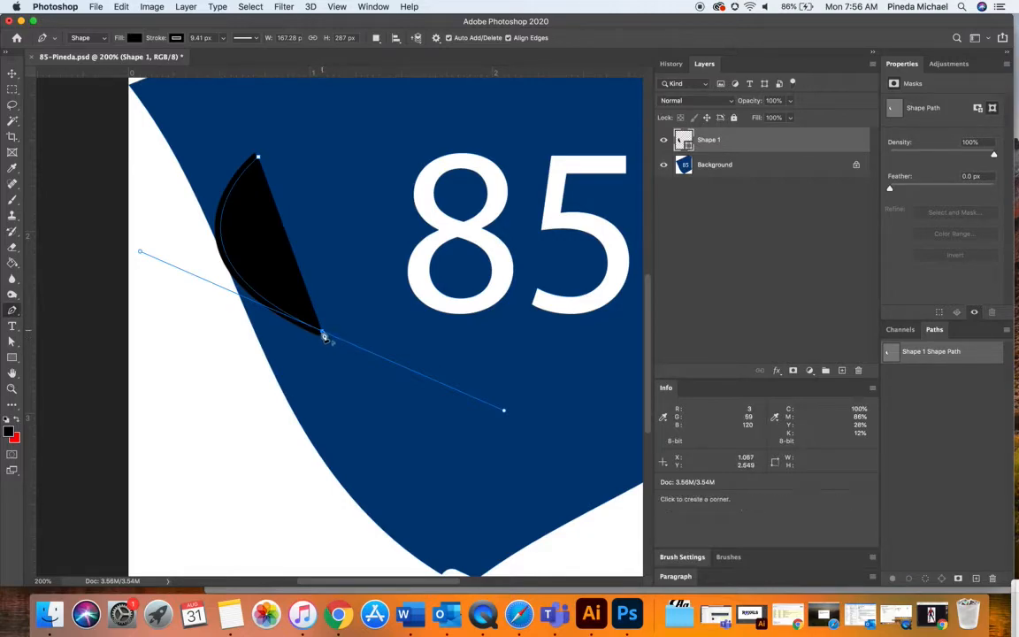
Step: Convert the curve's lower anchor to a corner, and add a parallel return curve that closes the path into a tapered crescent
click(324, 335)
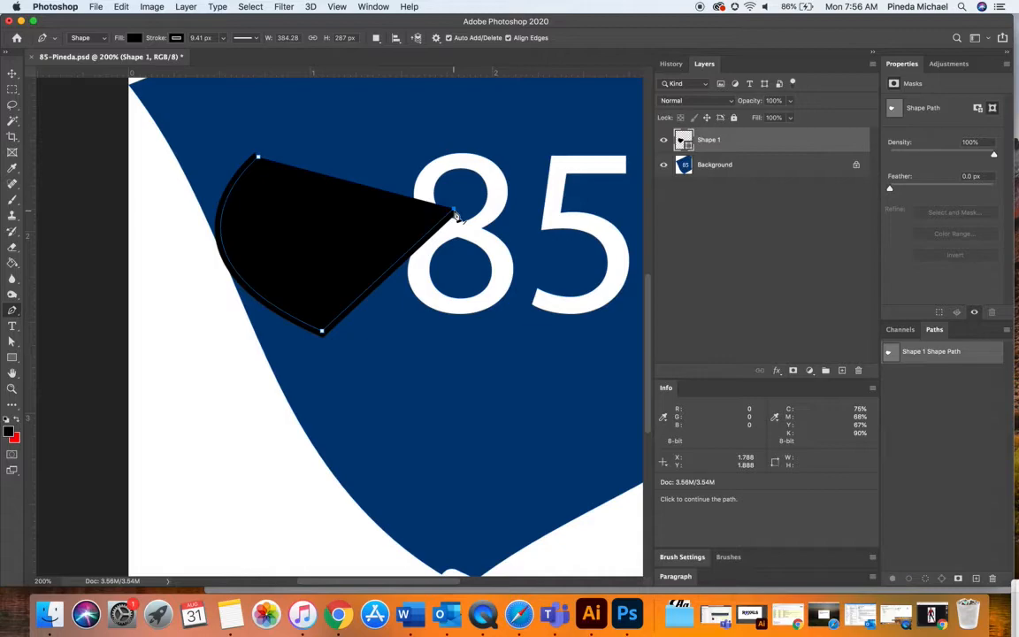
mouse_move(272, 171)
mouse_down()
mouse_move(375, 118)
mouse_move(382, 87)
mouse_up()
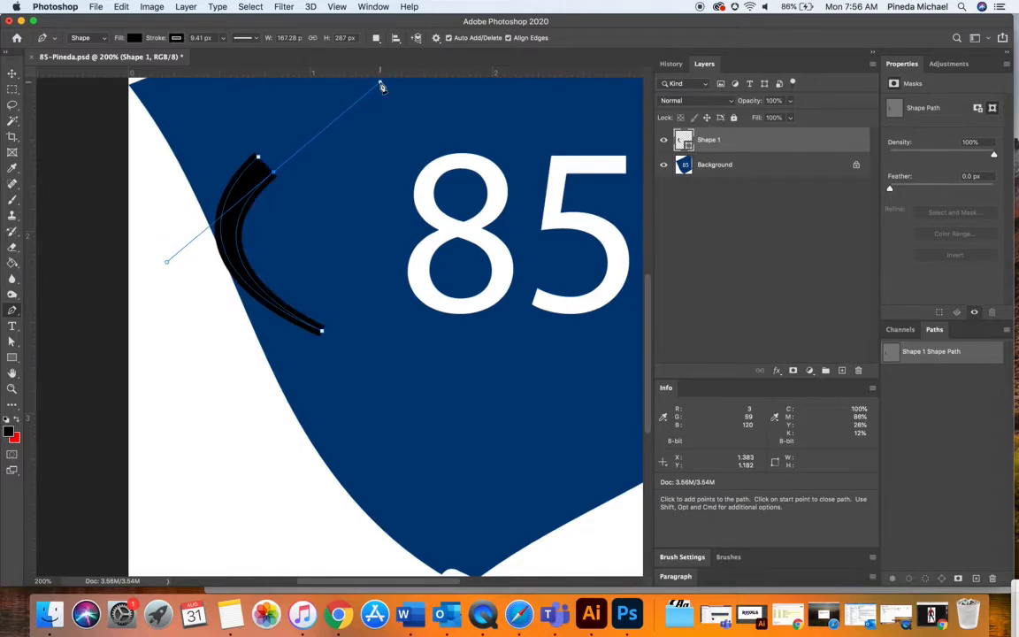
alt+click(276, 171)
click(261, 163)
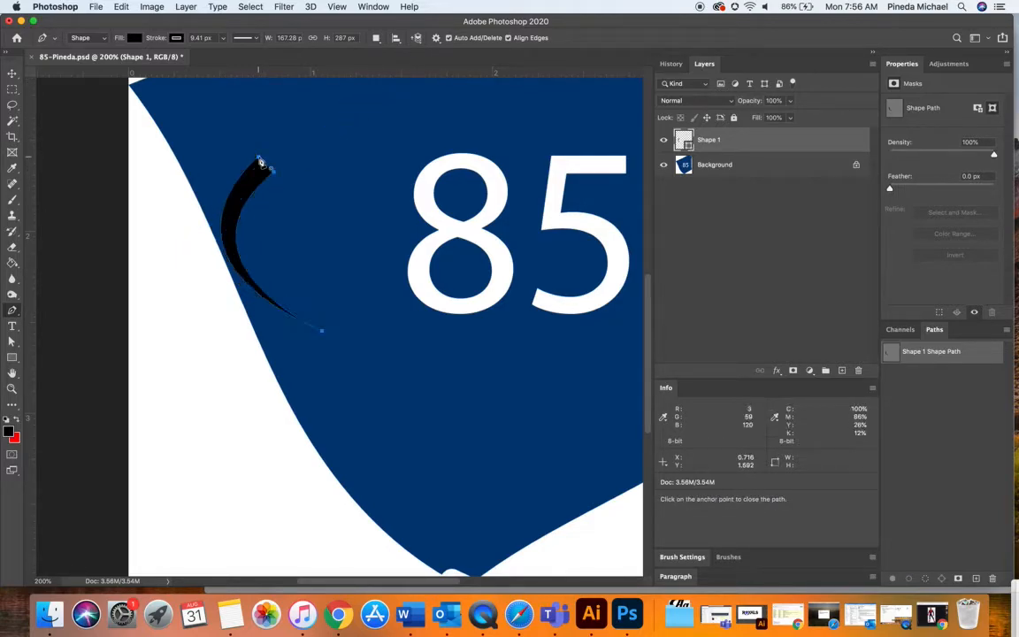
Step: Set the crescent's stroke to no color and move it onto the white area beside the blue shape
click(176, 38)
click(104, 62)
click(411, 23)
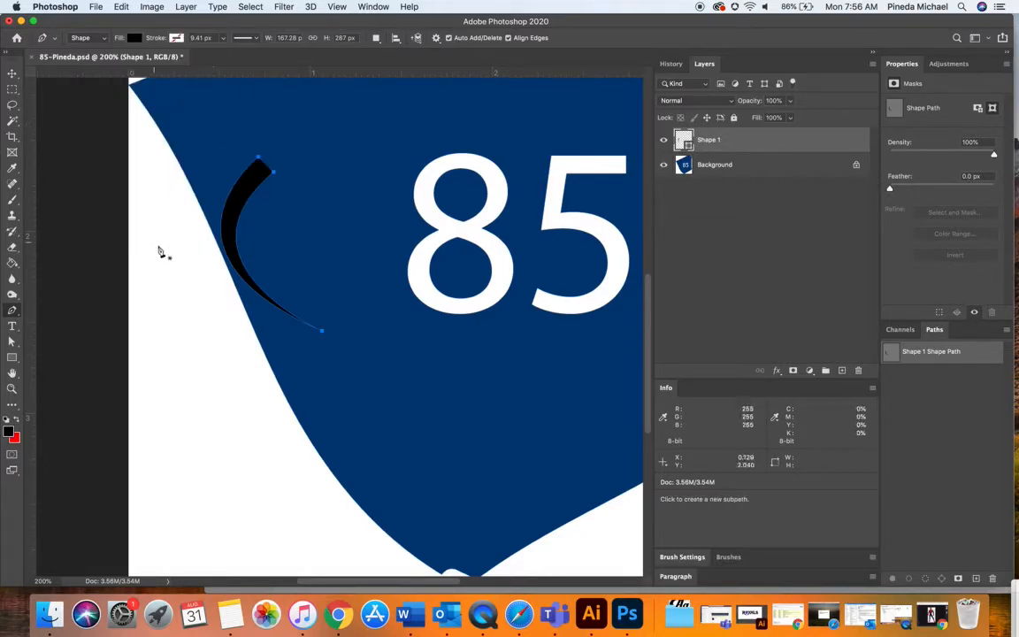
click(13, 74)
drag(228, 176, 173, 314)
Step: Examine the tapered lines in TeacherExample.jpg in a Finder preview, and restore the Photoshop window to full view
drag(567, 24, 581, 280)
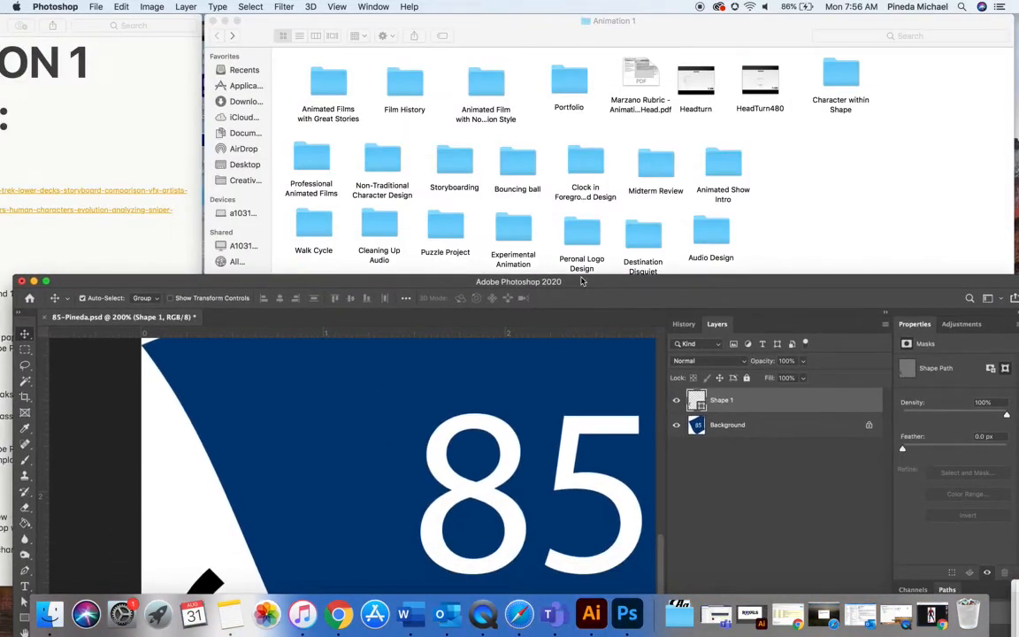
click(542, 227)
click(513, 324)
key(space)
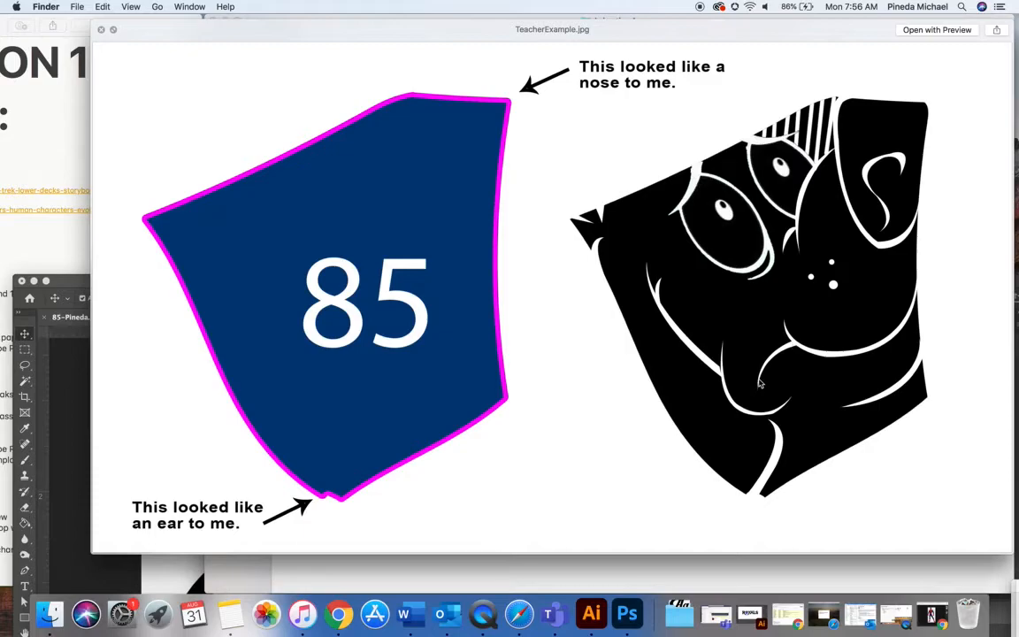
click(71, 389)
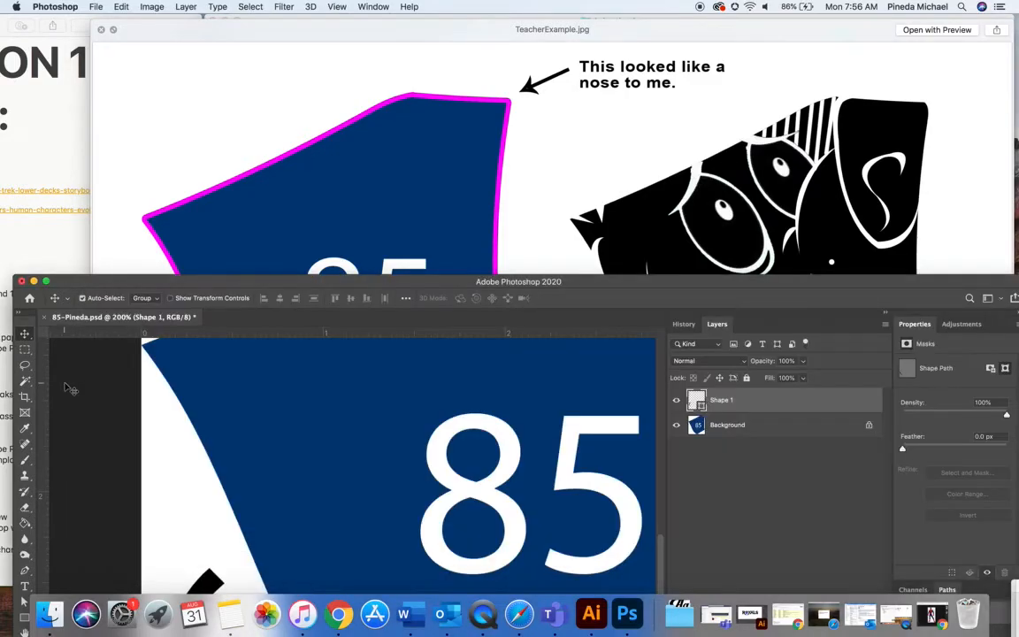
double_click(123, 287)
Step: Move the black crescent back onto the blue shape and delete it
drag(198, 303, 259, 258)
key(Delete)
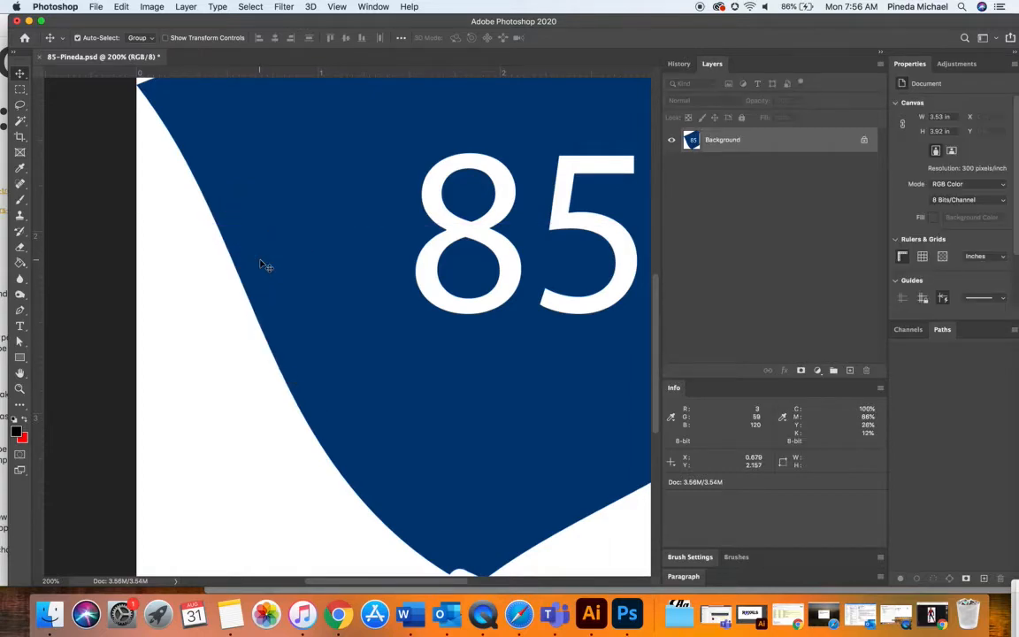
Step: Start a Pen tool shape at the blue shape's left corner and trace its left edge in curved segments down to the lower tip
key(p)
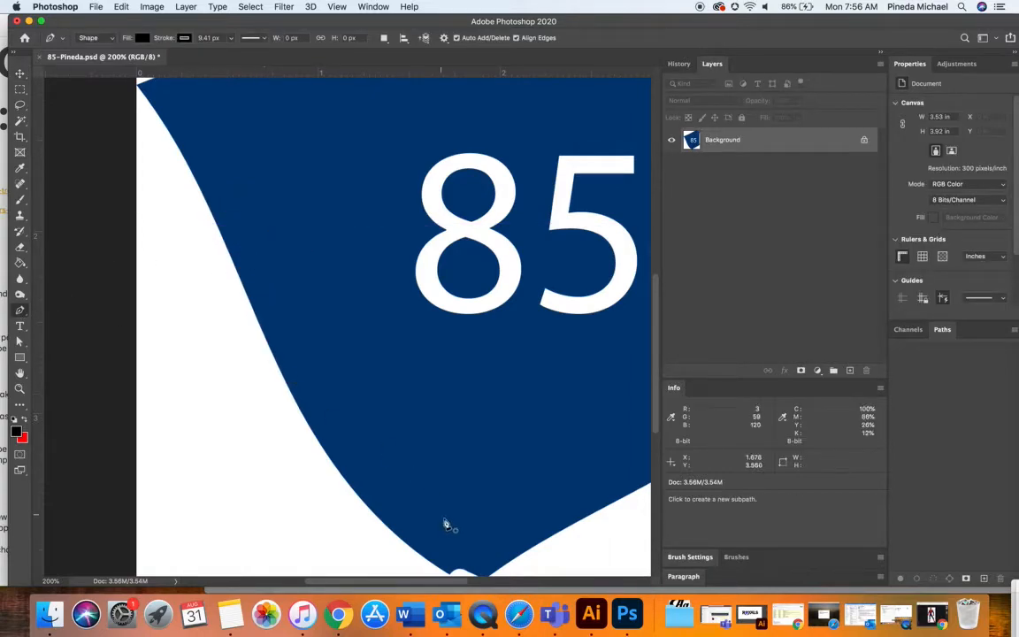
scroll(446, 528, up, 2)
scroll(447, 527, left, 1)
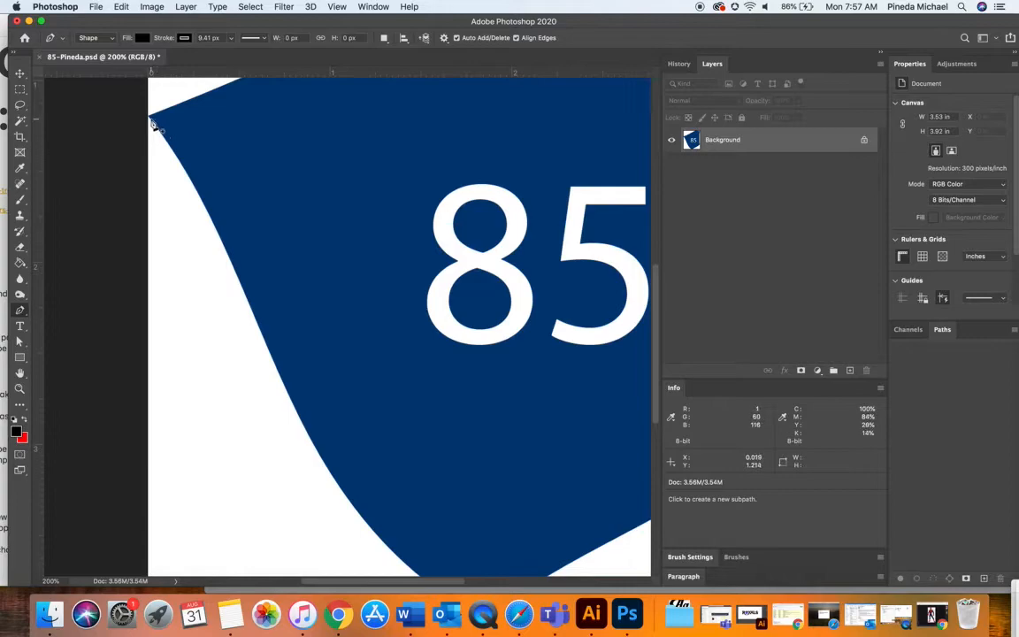
click(150, 119)
drag(231, 265, 252, 311)
alt+click(229, 261)
scroll(294, 392, down, 5)
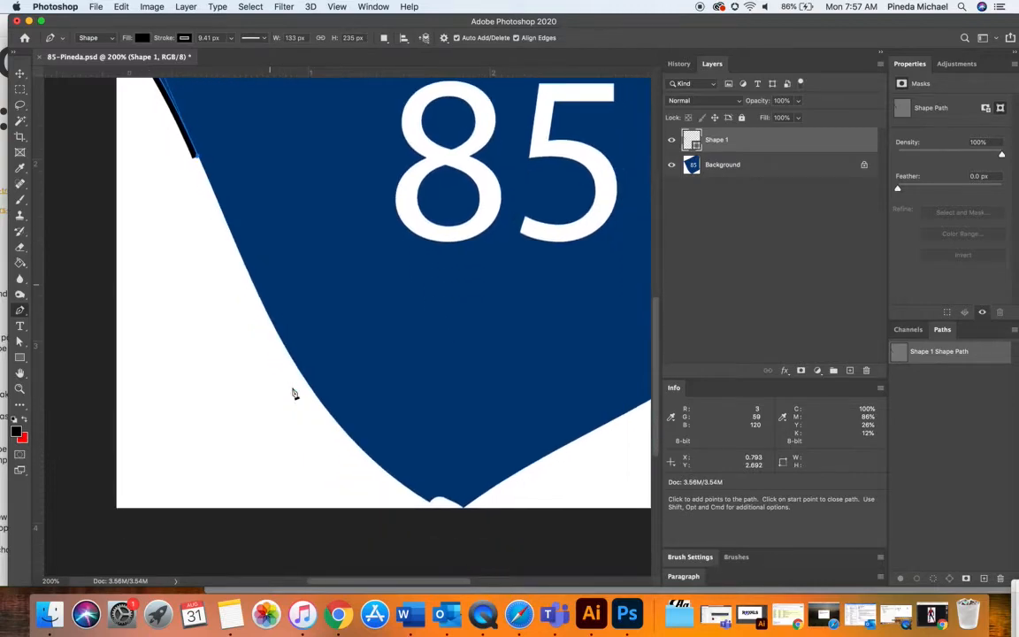
mouse_move(336, 409)
mouse_down()
mouse_move(412, 487)
mouse_move(431, 527)
mouse_up()
click(339, 413)
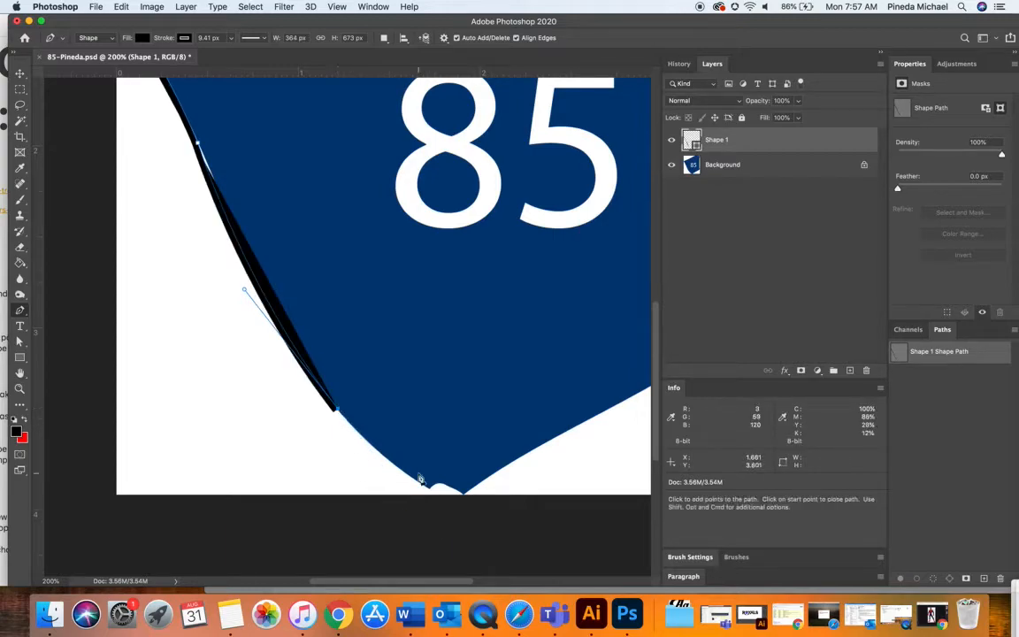
drag(445, 496, 475, 510)
click(432, 488)
Step: Continue the path from the lower tip with two curves, rounding upward below the 85 and ending left of the 8
drag(460, 290, 366, 161)
click(461, 294)
scroll(460, 296, up, 5)
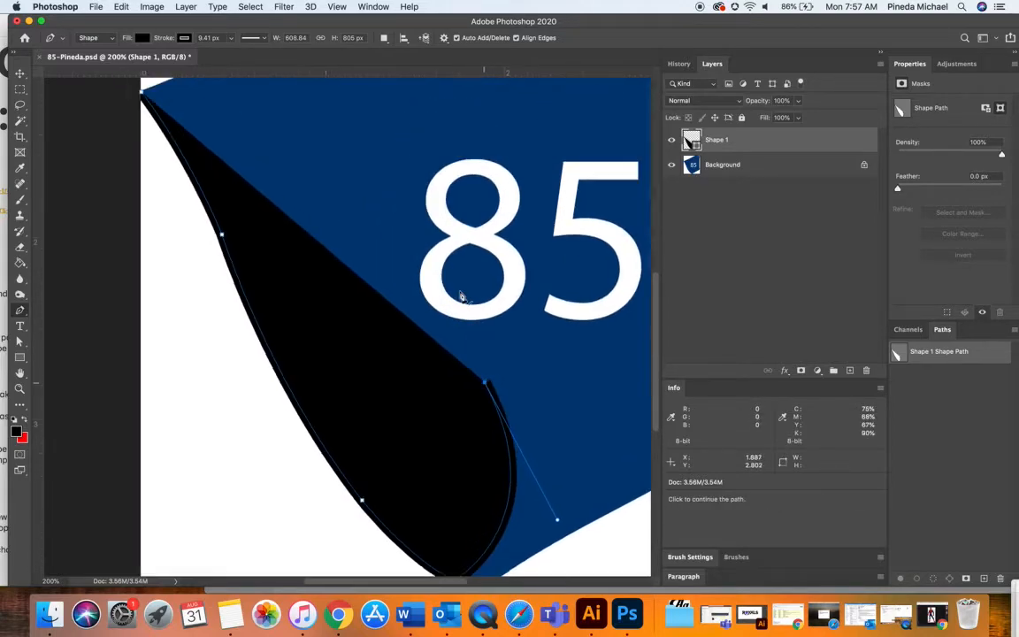
drag(364, 311, 361, 210)
click(367, 312)
Step: Add parallel return curves inside the outline back down to the lower tip, forming a line that tapers at its upper end
scroll(395, 410, down, 3)
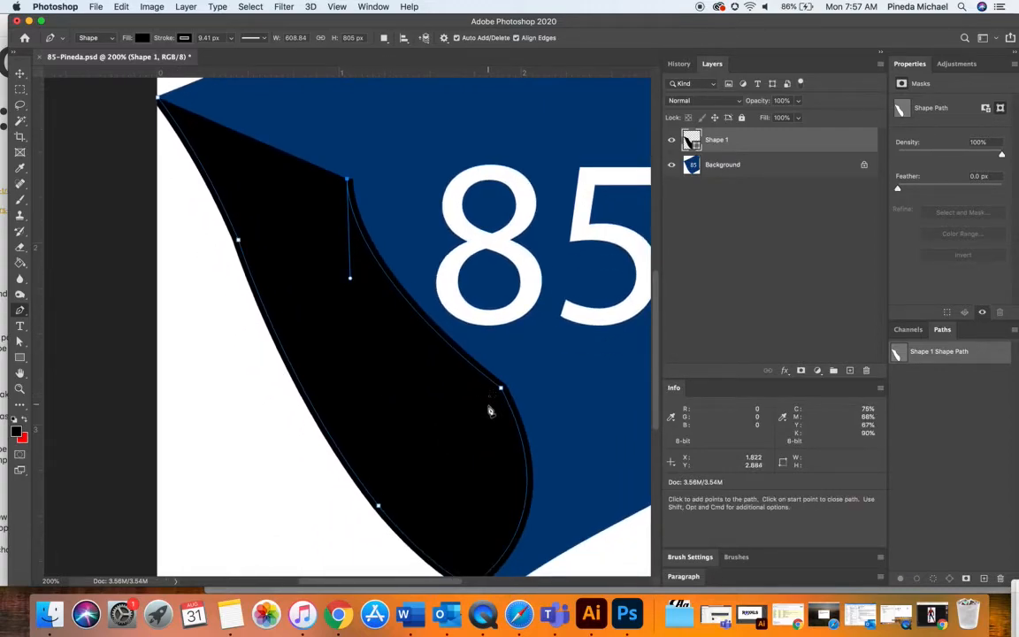
drag(479, 404, 619, 487)
click(482, 406)
scroll(495, 442, down, 2)
drag(475, 482, 409, 552)
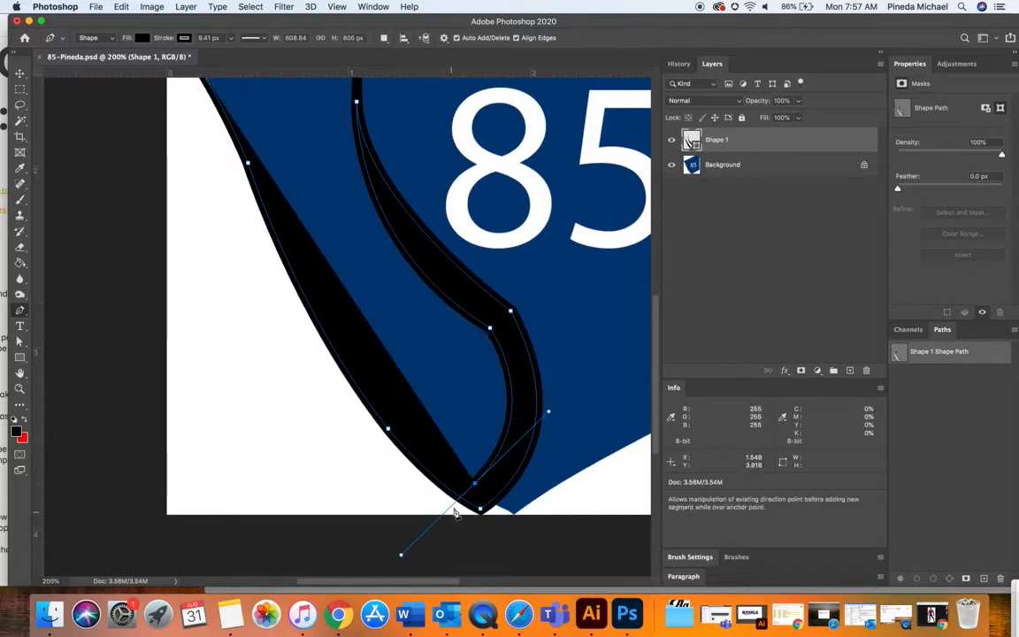
Step: Run the inner path up alongside the left edge and close it at the starting corner, completing a tapered outline about 609 by 805 px
scroll(475, 490, up, 2)
scroll(476, 490, up, 1)
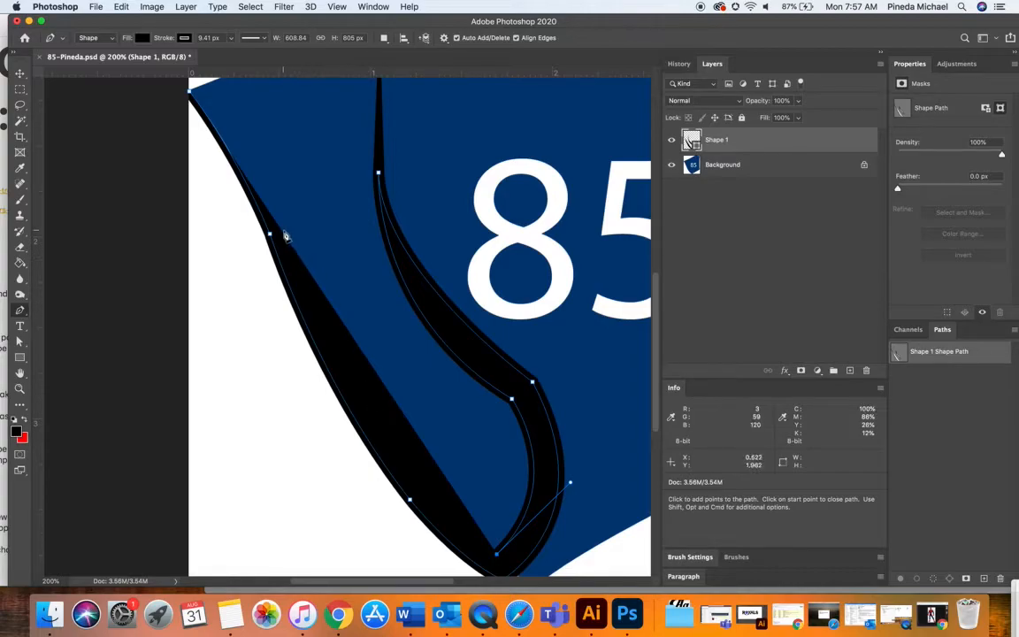
drag(288, 237, 210, 83)
scroll(288, 309, down, 3)
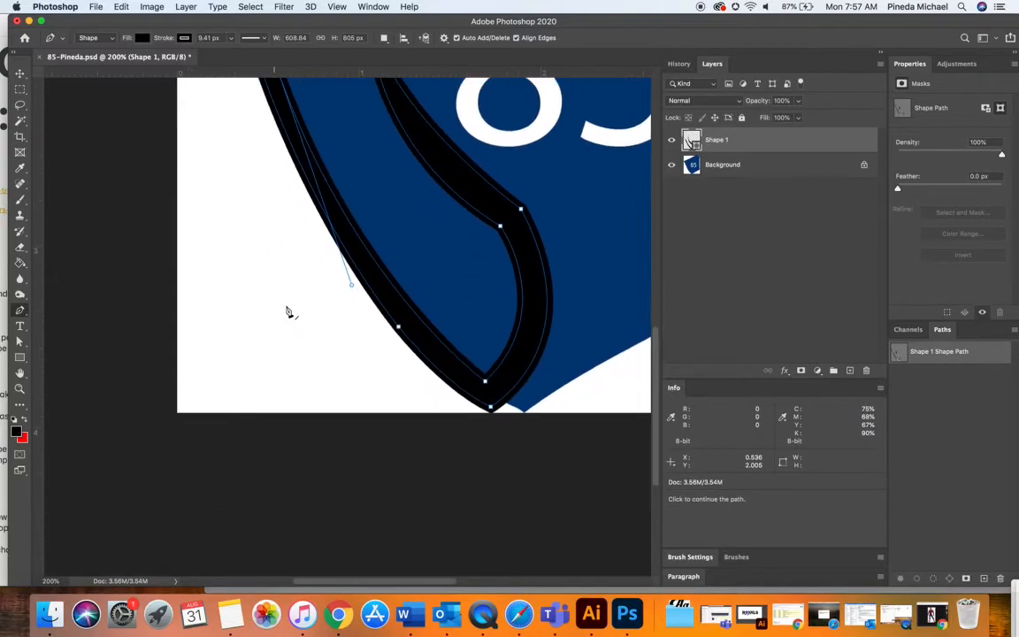
scroll(287, 311, up, 3)
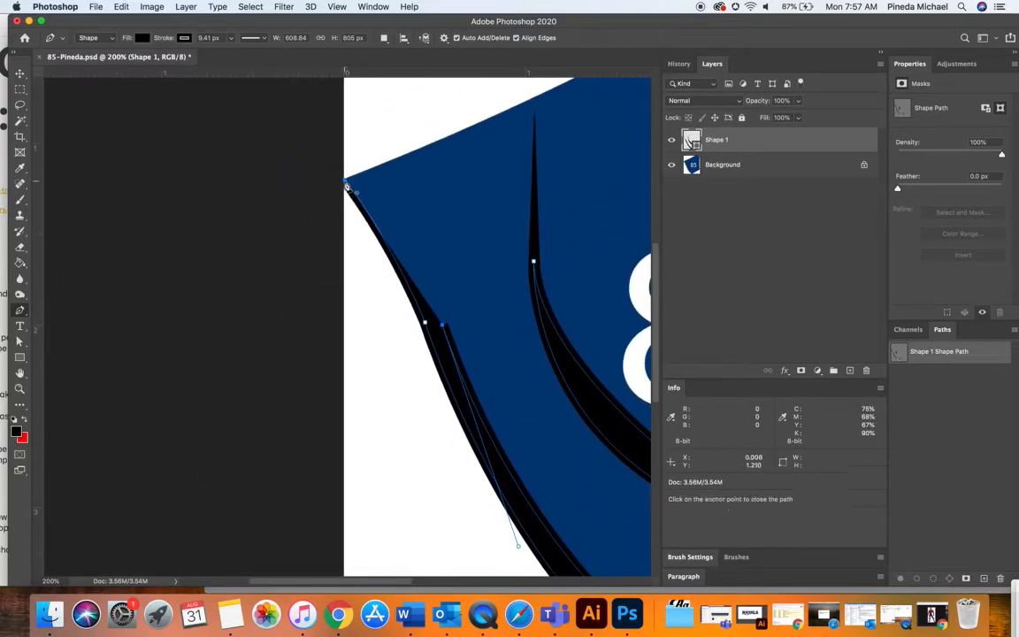
drag(310, 168, 292, 146)
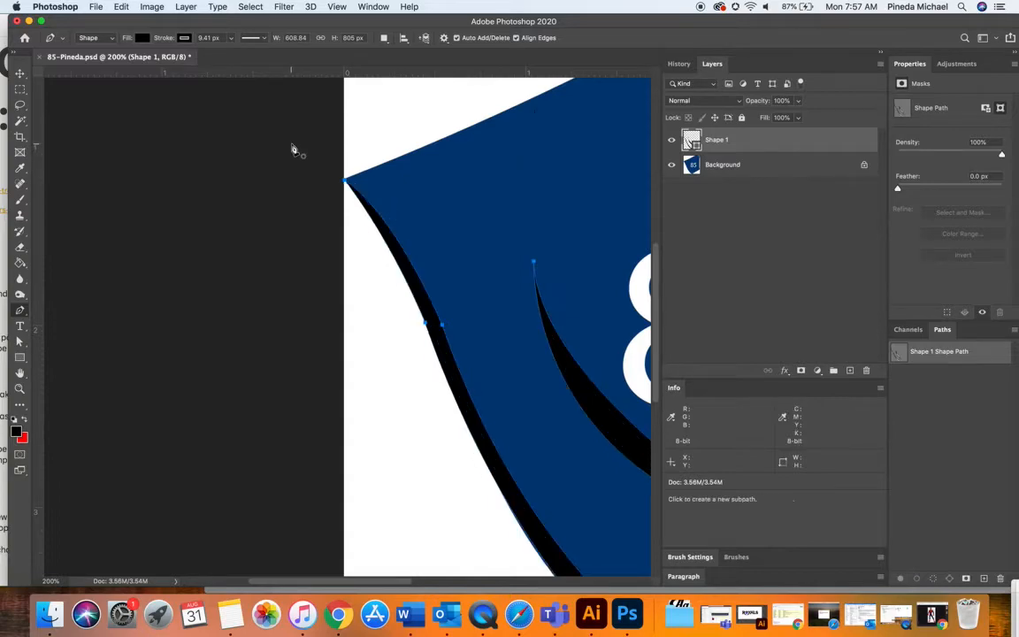
Step: Examine the whole tapered outline on its own by temporarily hiding the Background layer, and restore the layer's visibility
click(19, 389)
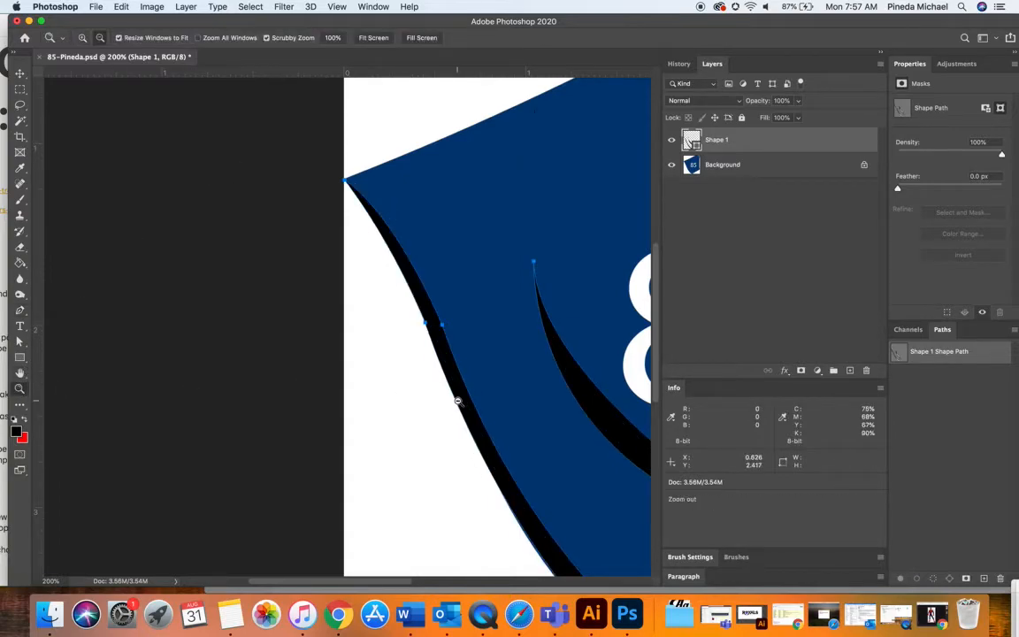
alt+click(455, 400)
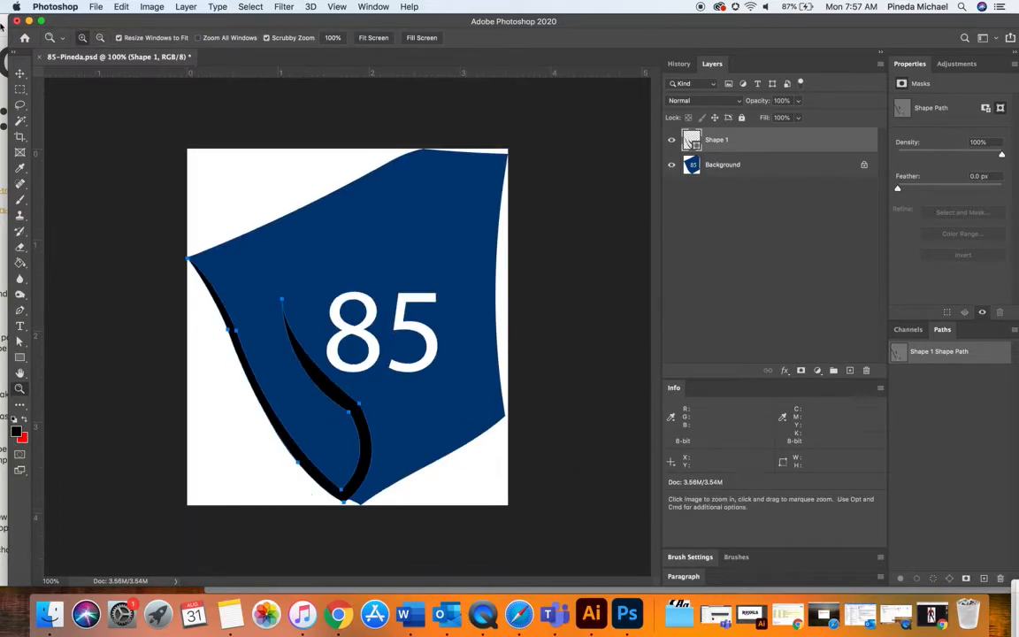
click(20, 88)
click(671, 165)
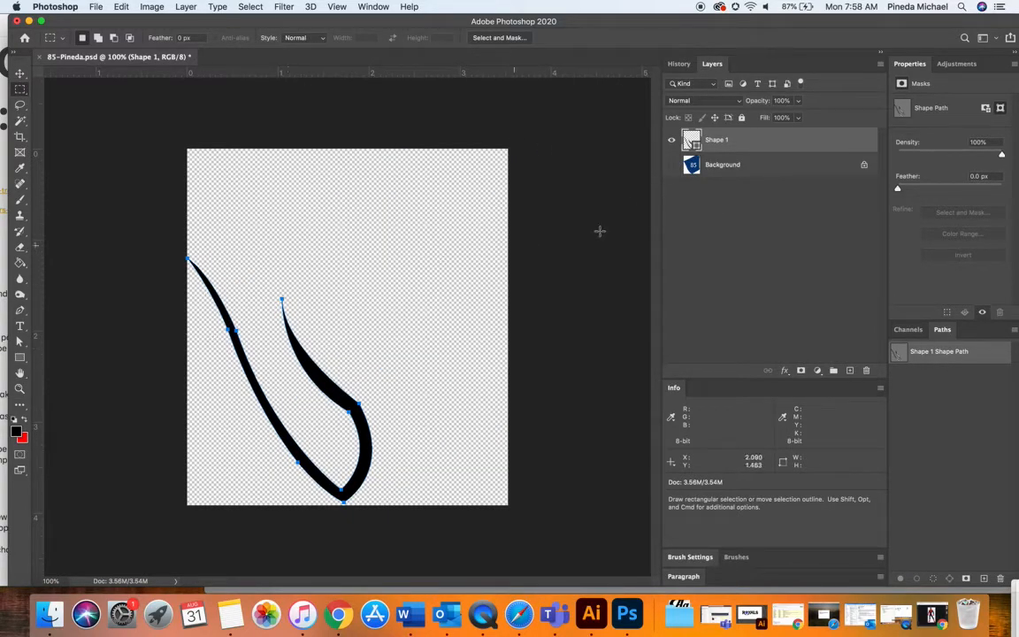
click(672, 165)
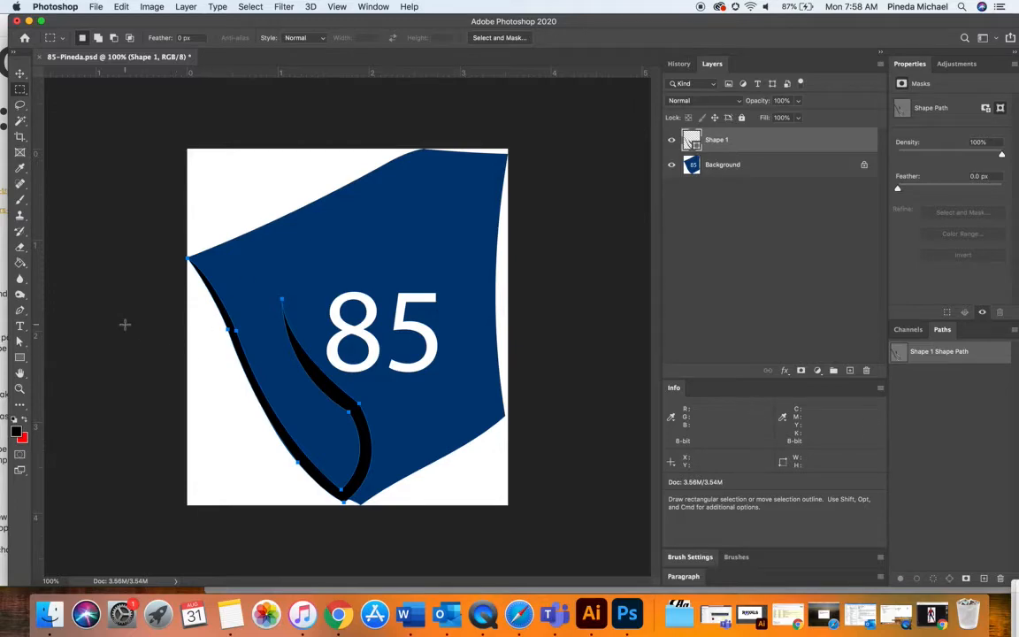
Step: Draw a small curved tapered tick about 33 by 126 px with the Pen tool beside the outline's upper tip, and deselect it
click(19, 309)
click(302, 309)
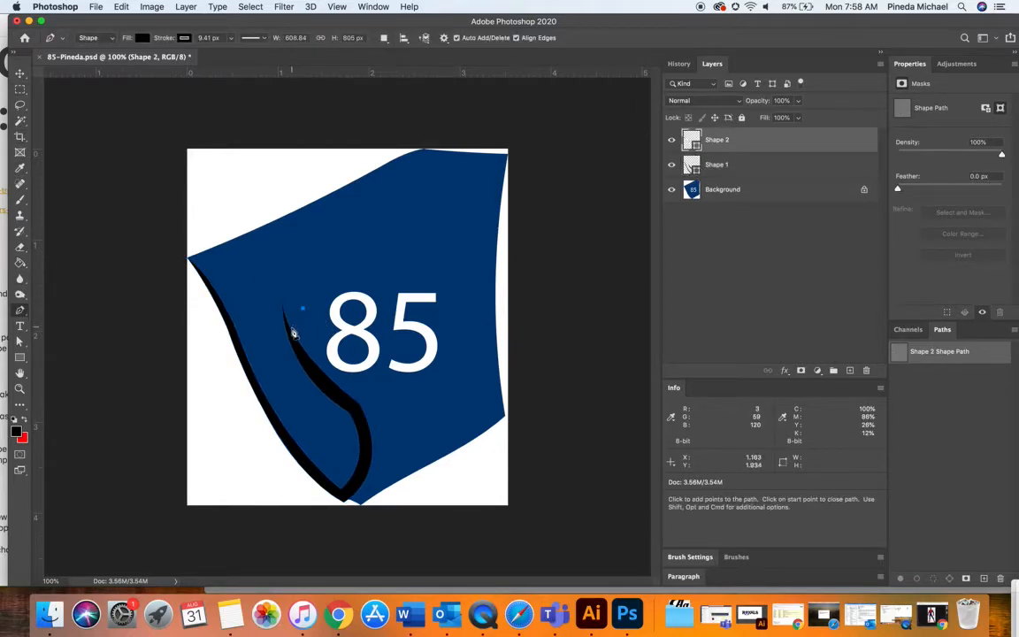
mouse_move(295, 343)
mouse_down()
mouse_move(301, 355)
mouse_move(297, 346)
mouse_up()
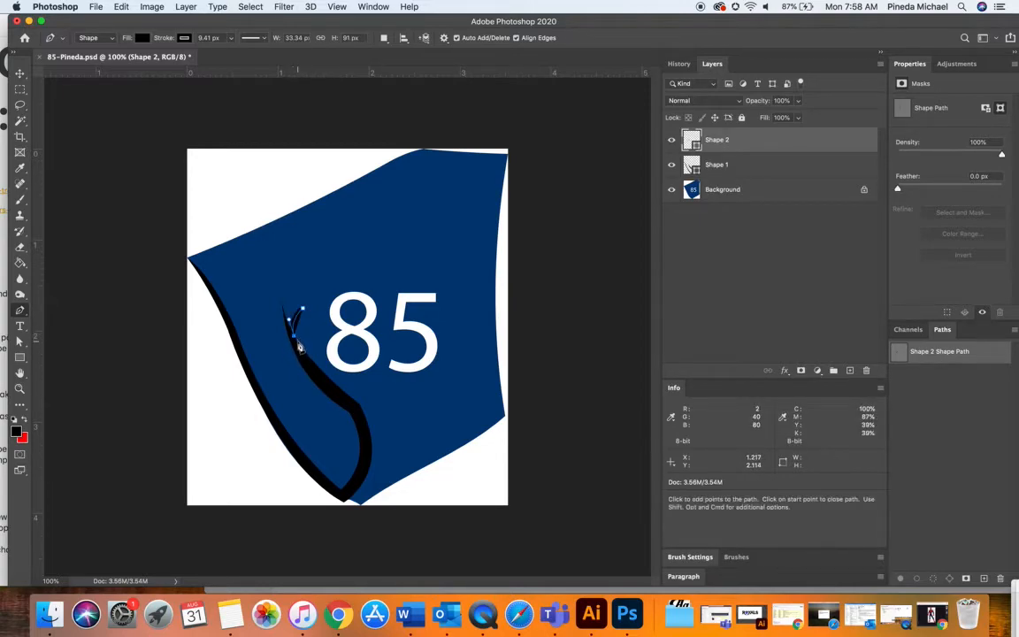
click(303, 313)
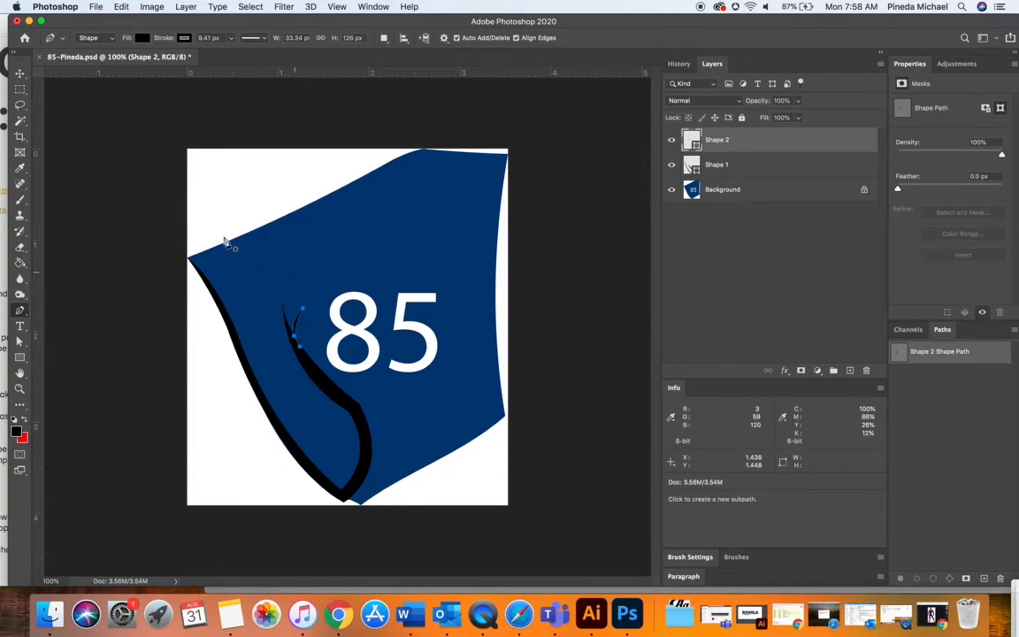
key(v)
click(137, 187)
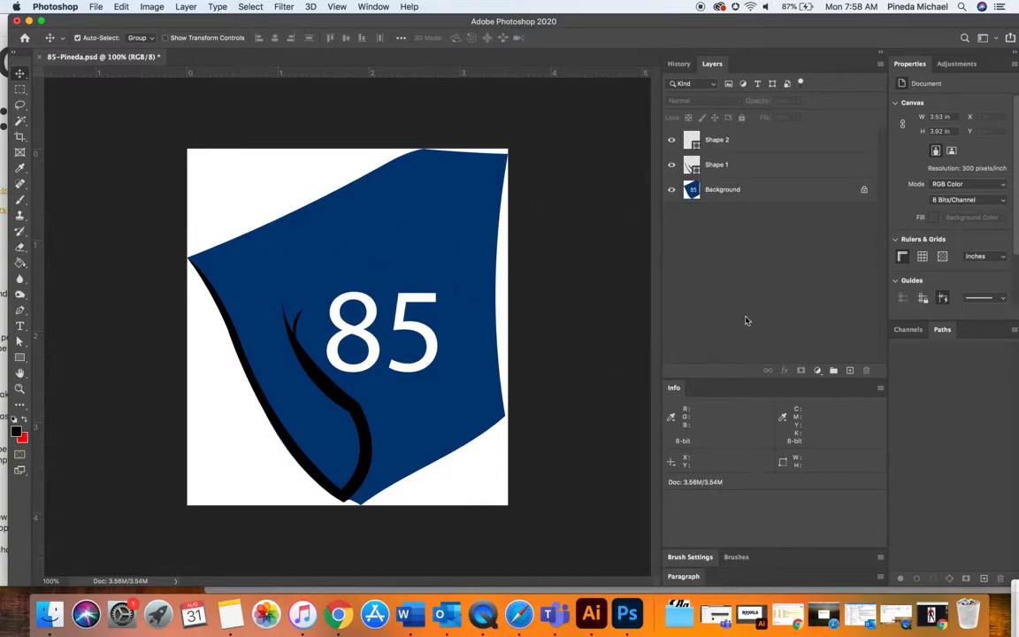
Step: Create a new layer above Background and brush a rough black brow, nose line and eye above the 85
click(741, 192)
click(850, 371)
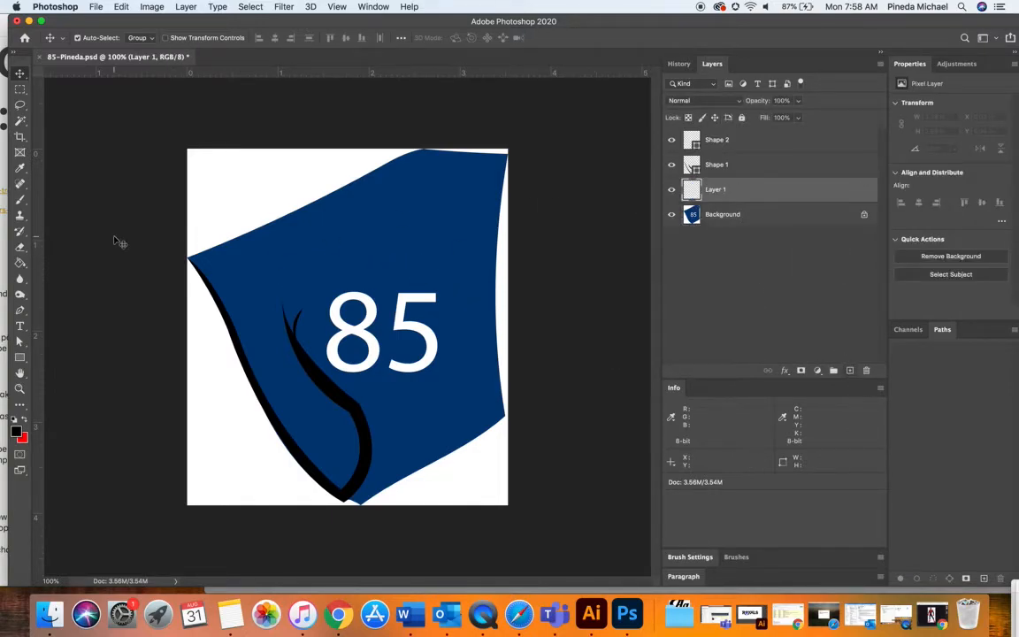
click(20, 199)
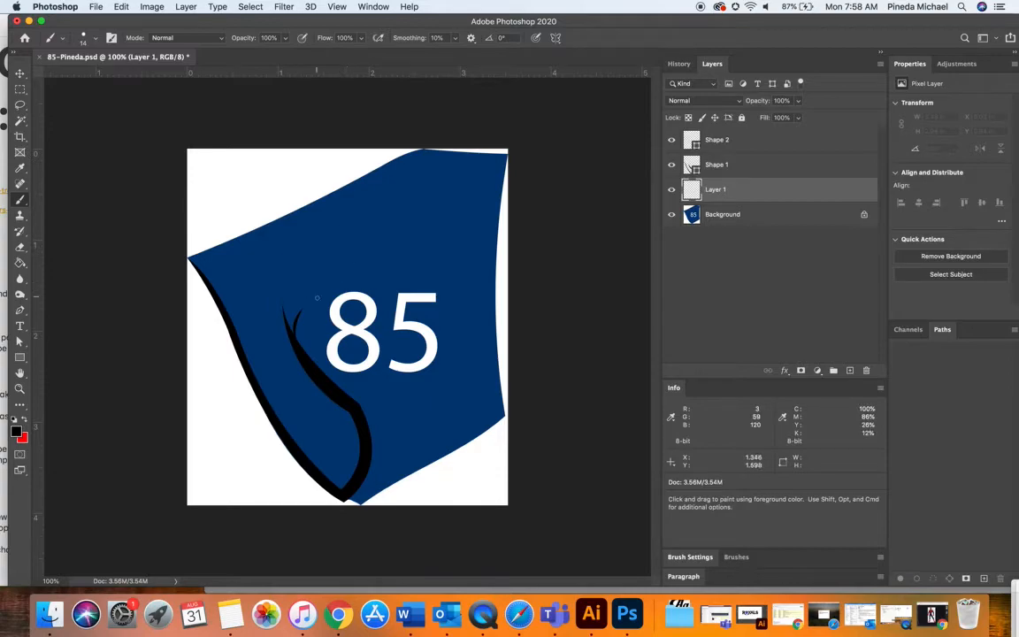
mouse_move(393, 223)
mouse_down()
mouse_move(318, 237)
mouse_move(281, 271)
mouse_up()
mouse_move(340, 231)
mouse_down()
mouse_move(334, 286)
mouse_move(334, 256)
mouse_move(380, 254)
mouse_up()
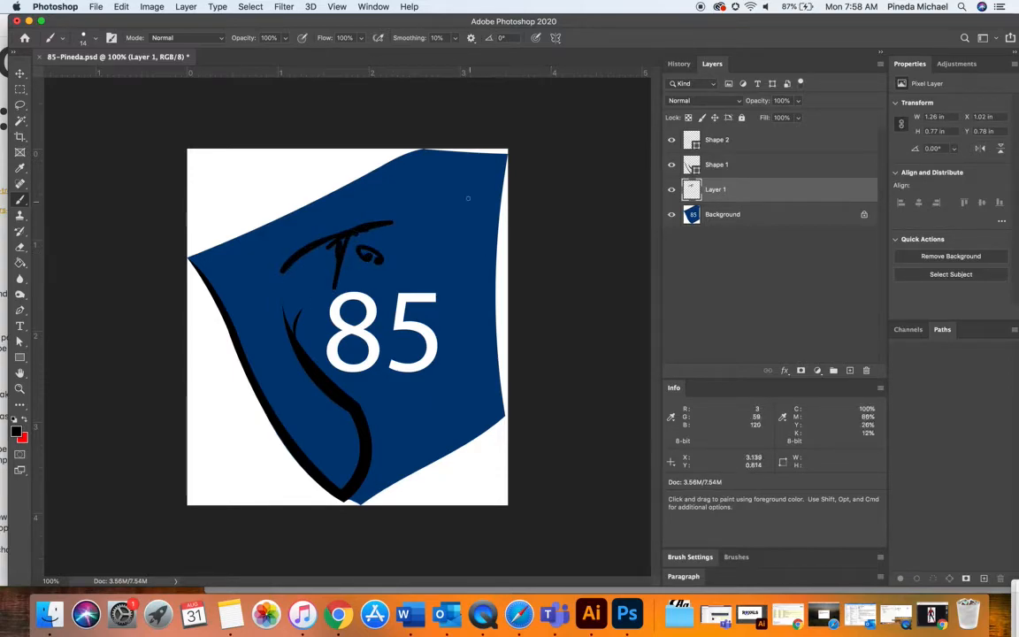
Step: Sketch a U-shaped curve at the upper right, mouth curves across the 85, a short straight line and a zigzag along the upper-left edge
mouse_move(425, 152)
mouse_down()
mouse_move(472, 246)
mouse_move(493, 210)
mouse_up()
mouse_move(497, 276)
mouse_down()
mouse_move(497, 320)
mouse_move(444, 375)
mouse_up()
mouse_move(362, 285)
mouse_down()
mouse_move(444, 375)
mouse_move(447, 398)
mouse_up()
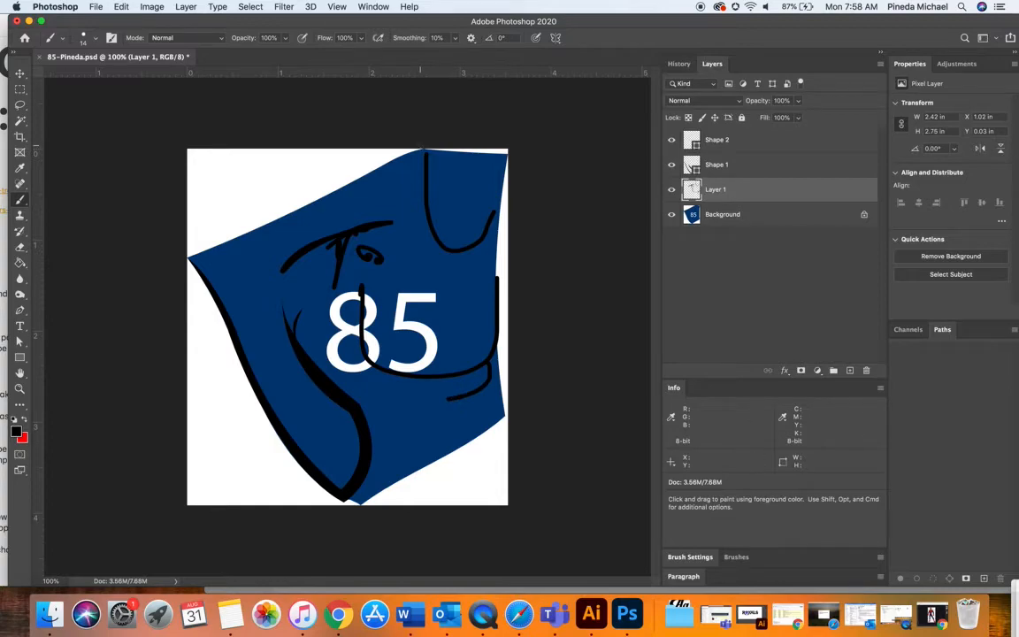
drag(421, 181, 355, 181)
mouse_move(259, 228)
mouse_down()
mouse_move(219, 237)
mouse_move(205, 258)
mouse_up()
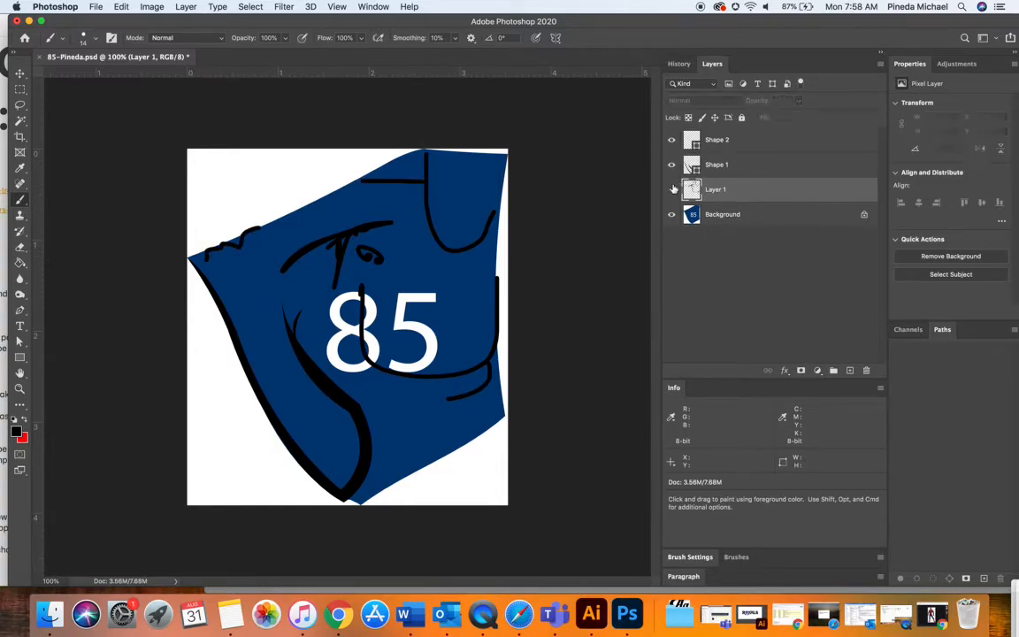
Step: Lower the sketch layer's opacity to 20% and draw a tapered crescent about 272 by 222 px over the brow with the Pen tool
click(800, 103)
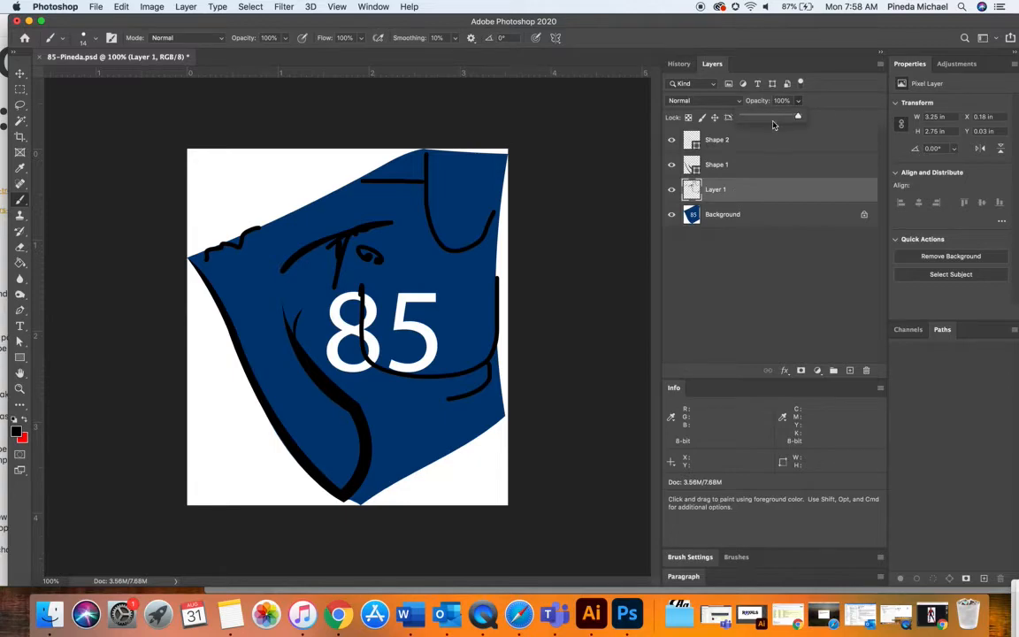
drag(756, 118, 754, 118)
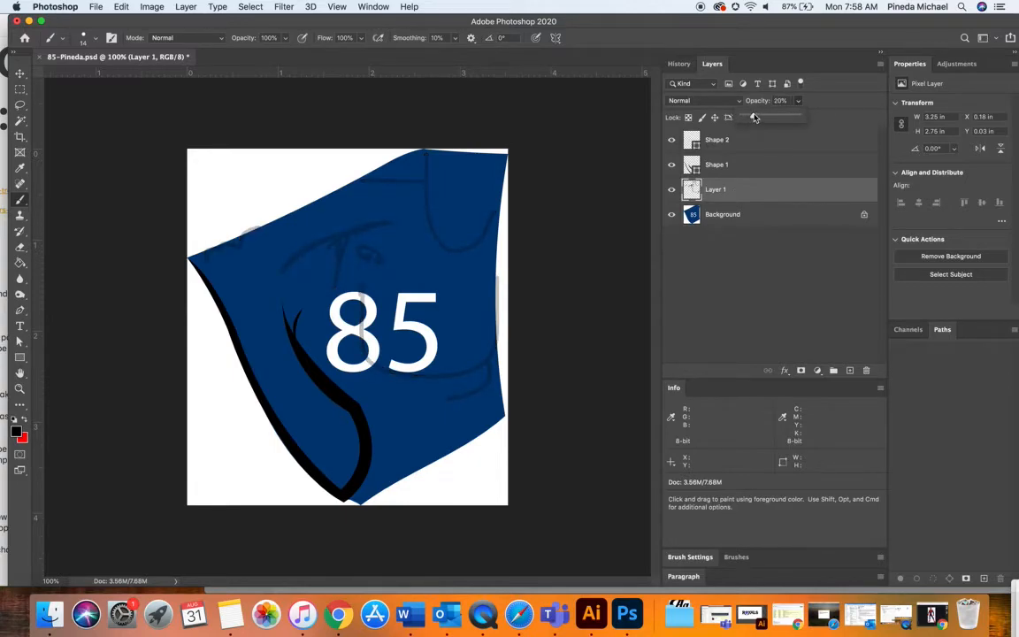
click(20, 310)
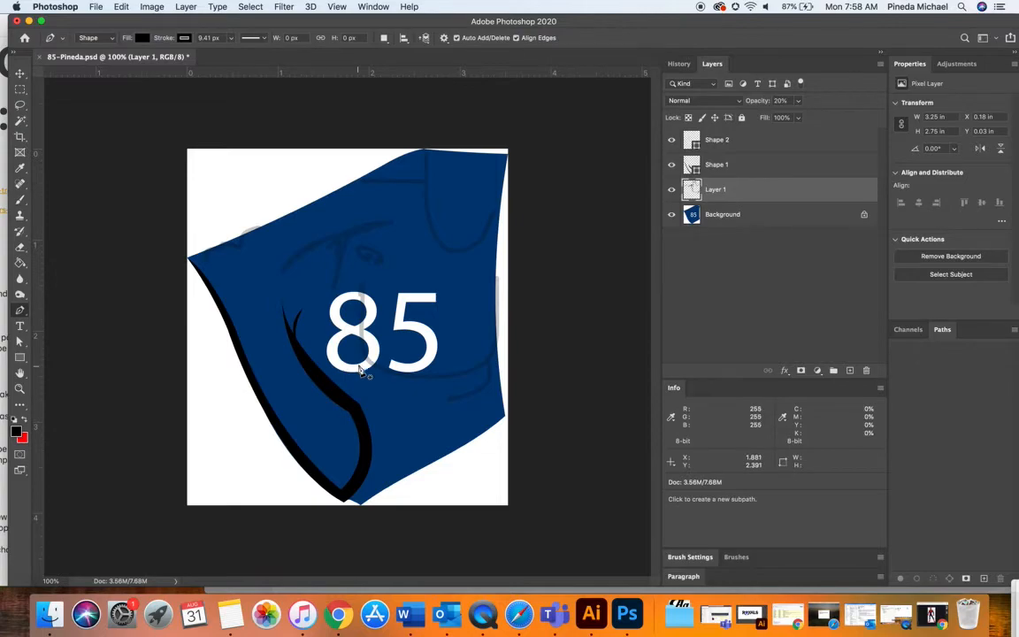
click(300, 279)
drag(381, 218, 457, 251)
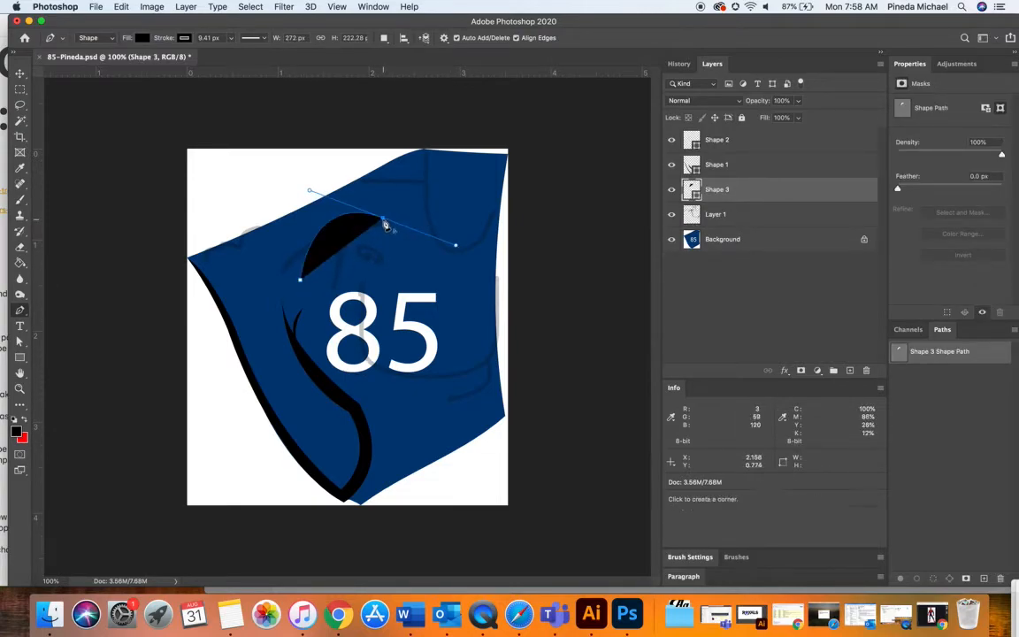
click(382, 220)
drag(301, 281, 281, 356)
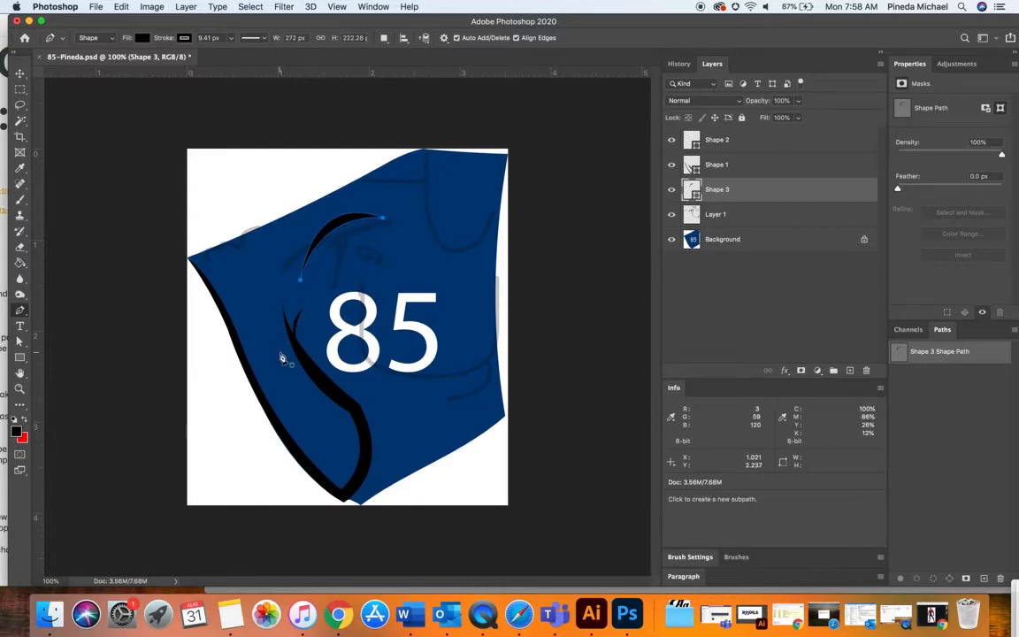
key(v)
click(127, 163)
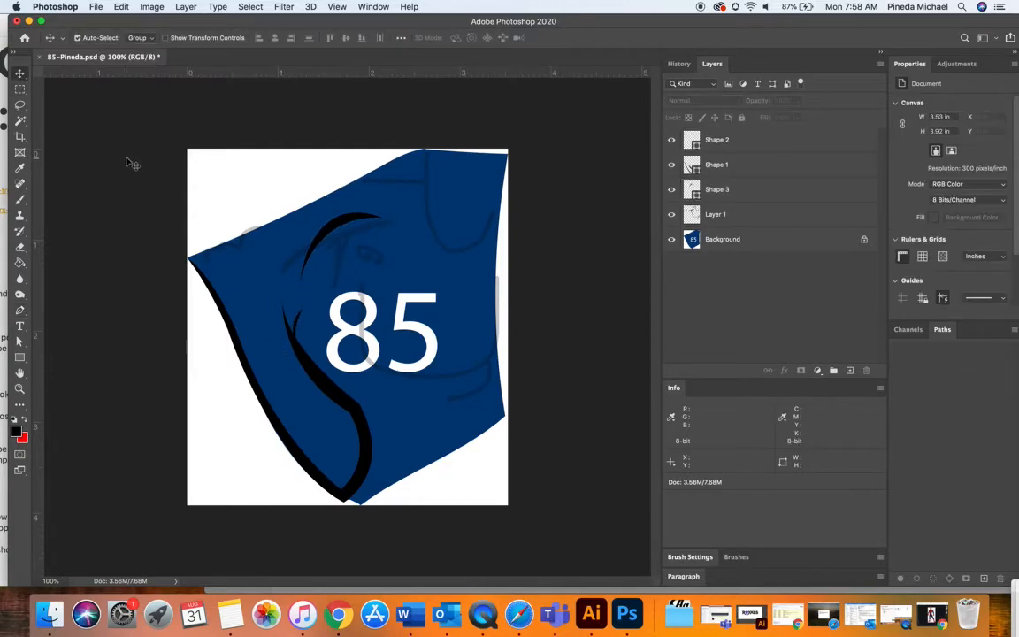
Step: Switch the active shape tool from Rectangle to Ellipse
click(20, 278)
key(p)
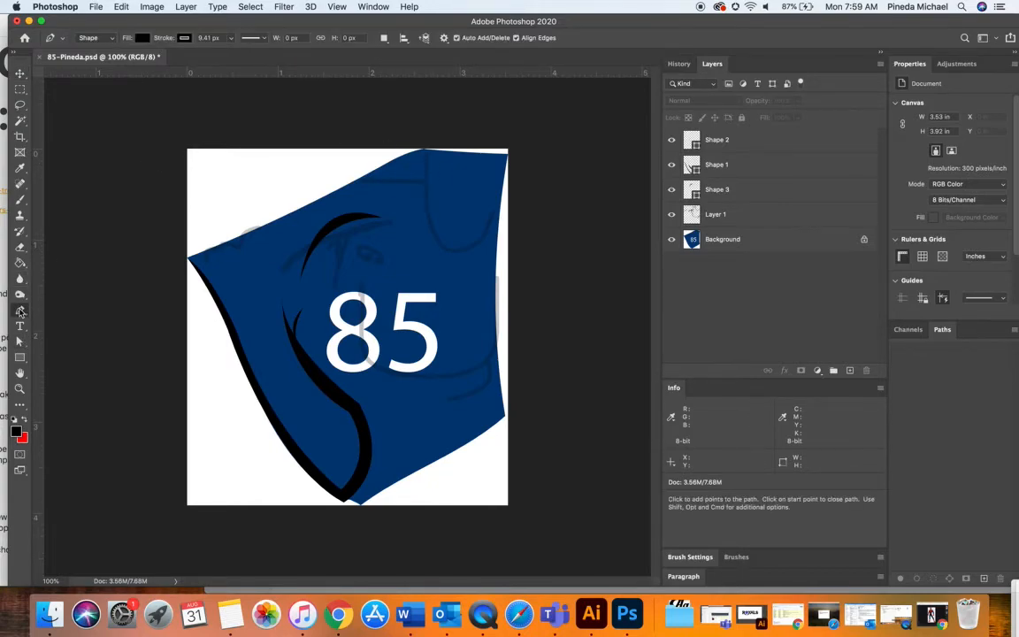
click(20, 202)
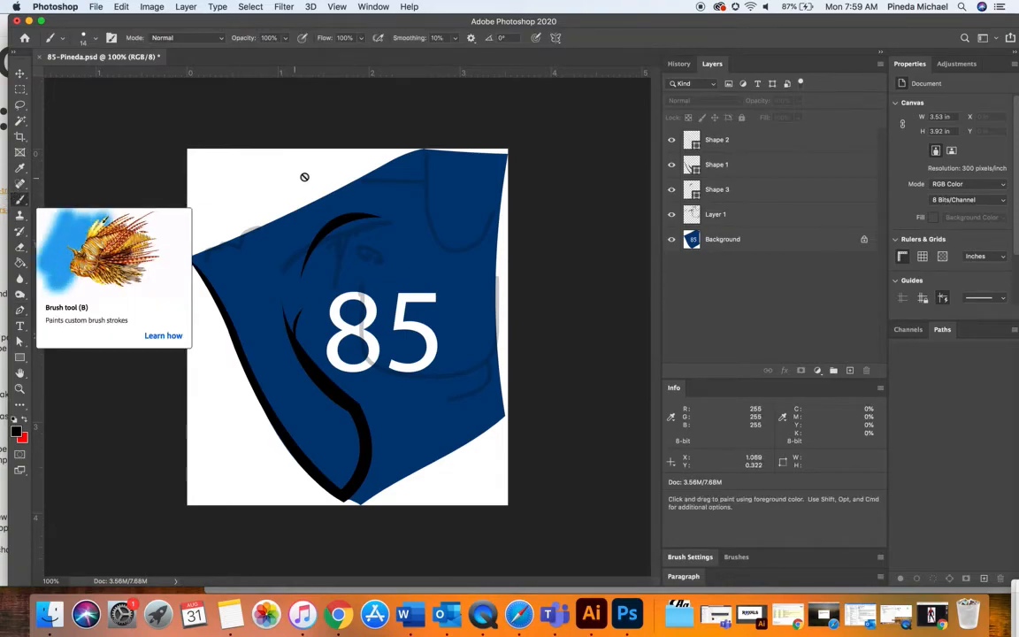
key(v)
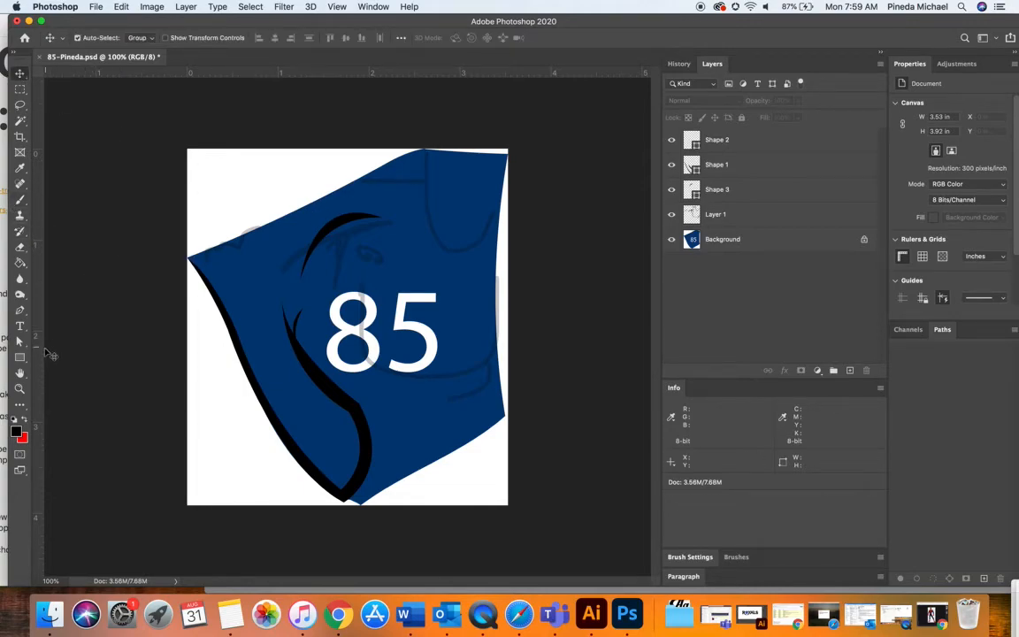
click(19, 356)
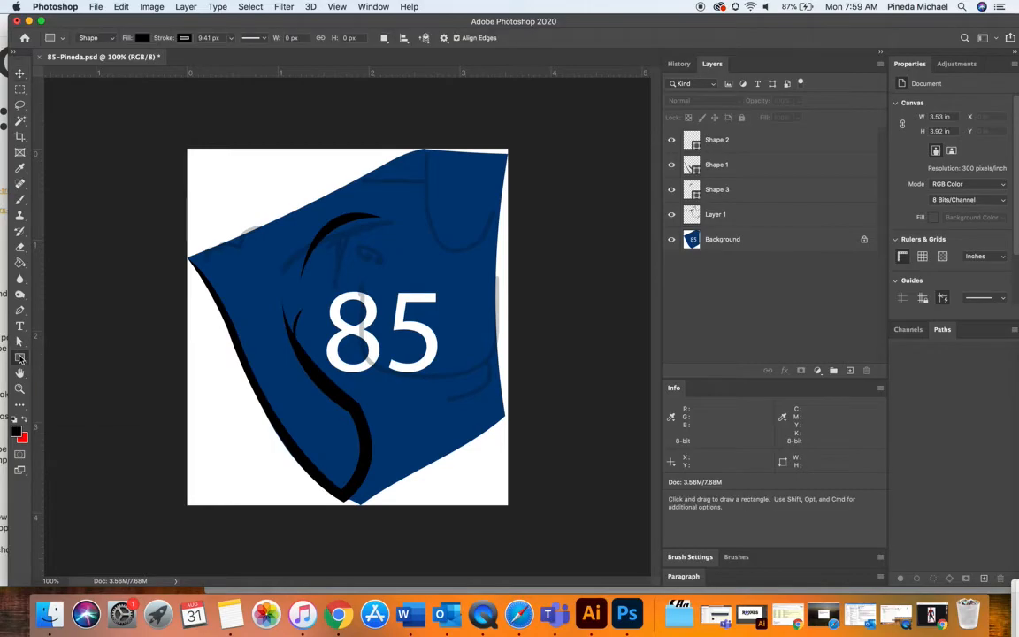
click(60, 367)
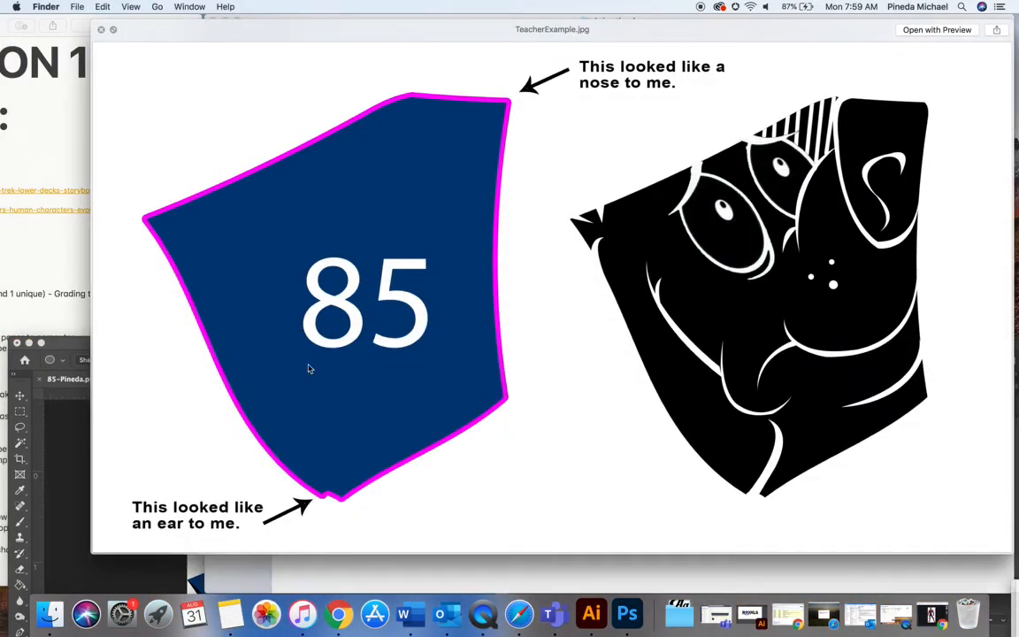
Step: Switch to Photoshop and draw a small ellipse about 40 by 42 px above the 5 with the Ellipse tool
click(48, 473)
drag(144, 343, 138, 8)
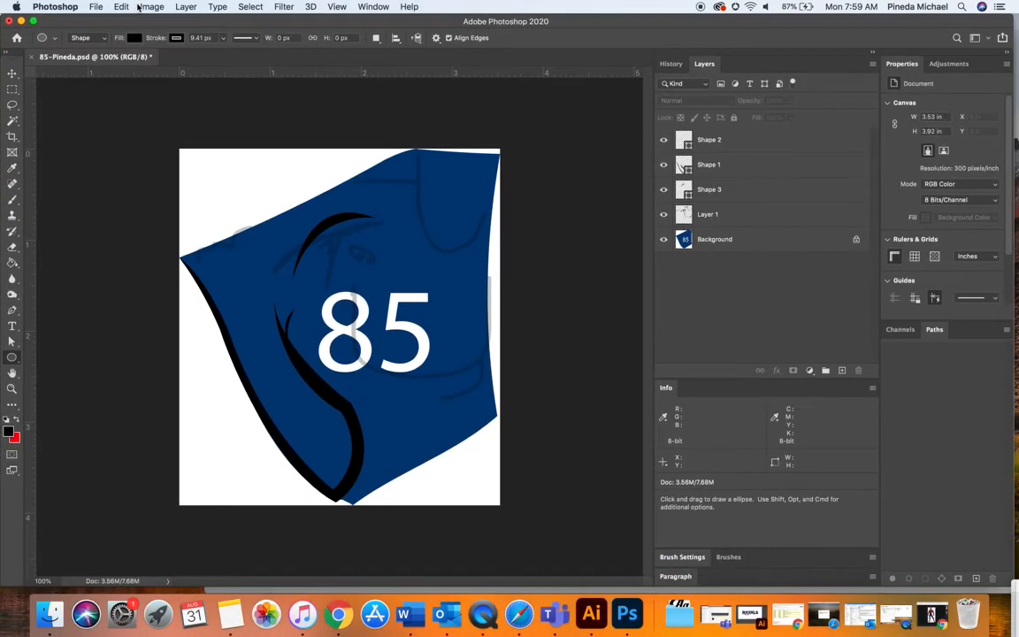
click(13, 359)
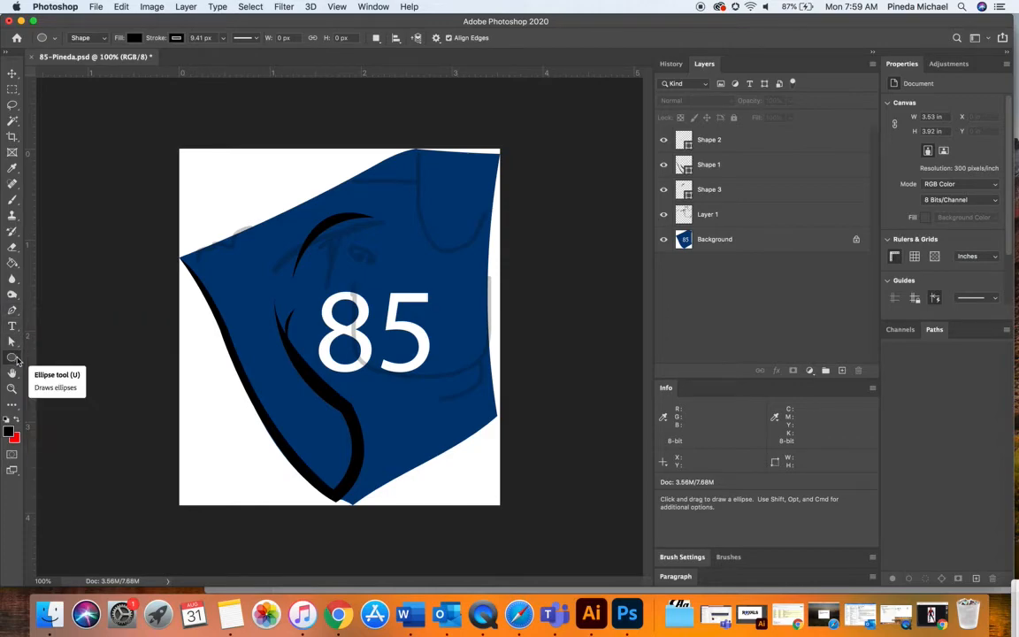
click(13, 359)
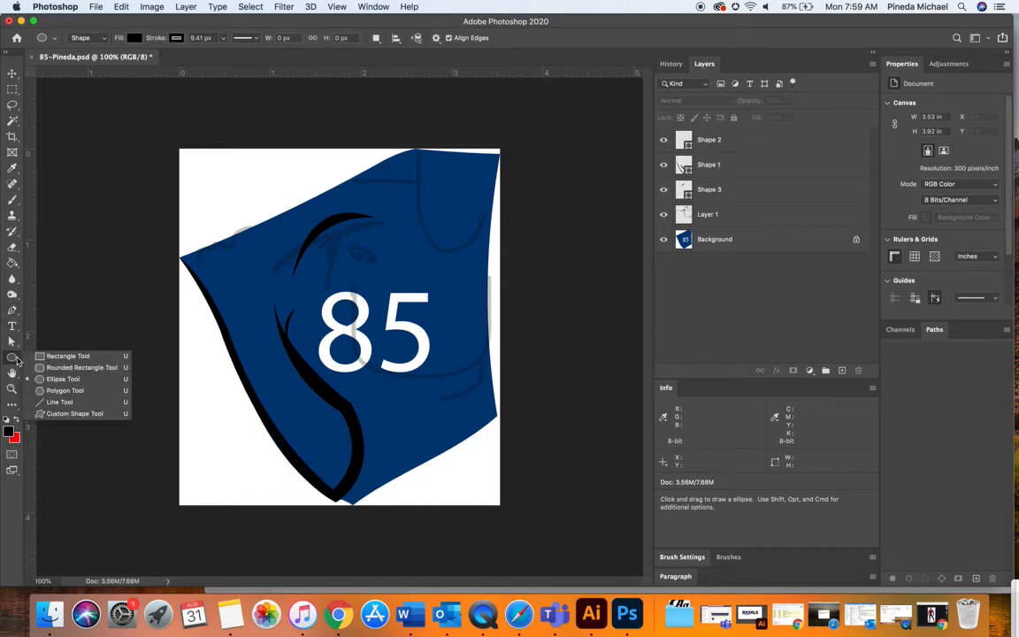
click(62, 379)
drag(404, 259, 411, 268)
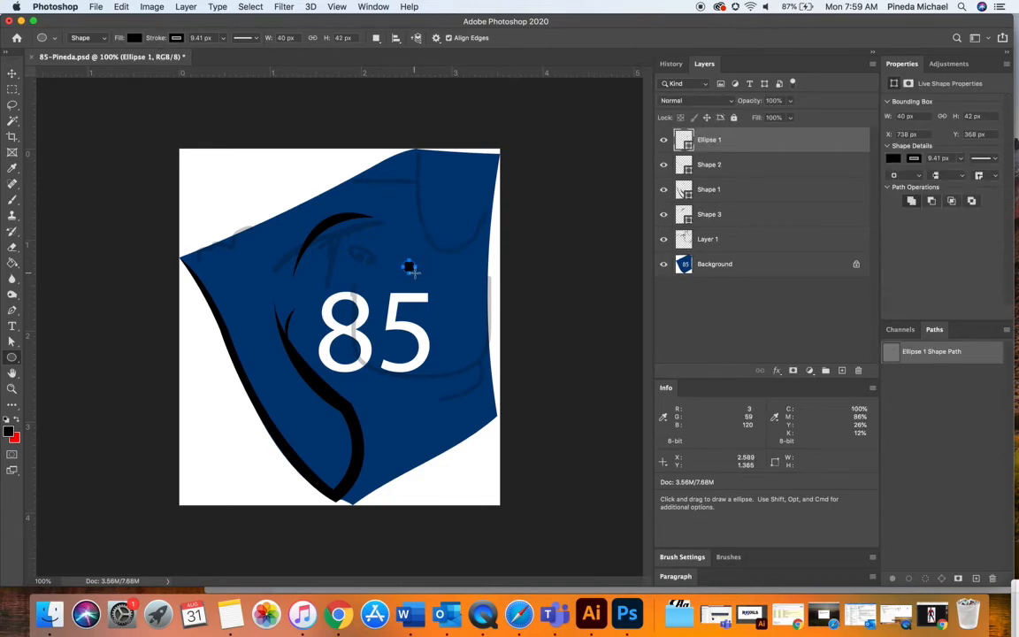
Step: Try a yellow fill on the small ellipse, remove its stroke and set its fill to black
click(125, 38)
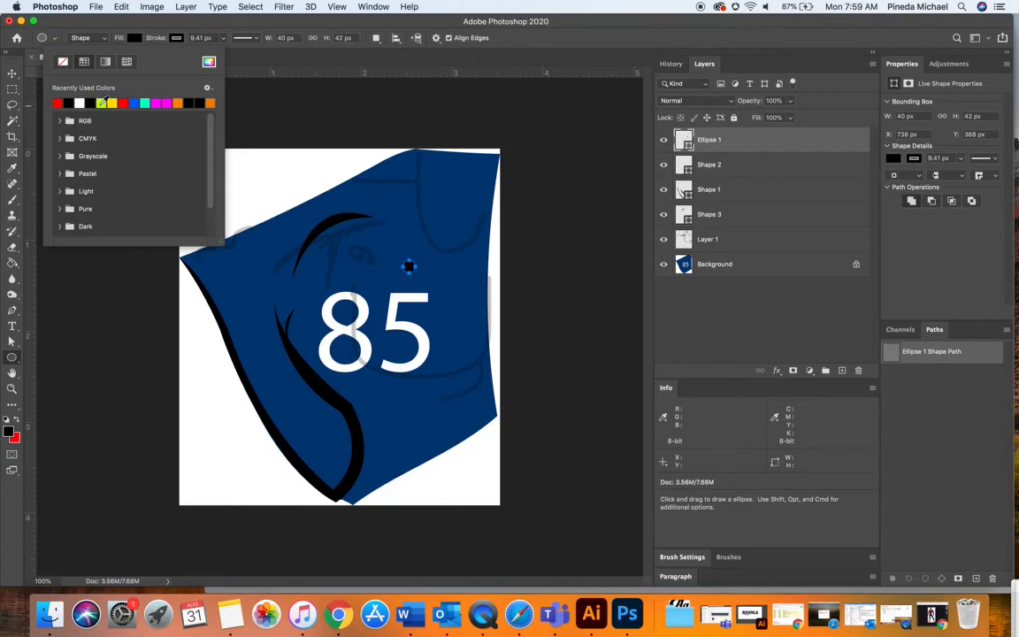
click(112, 103)
click(178, 40)
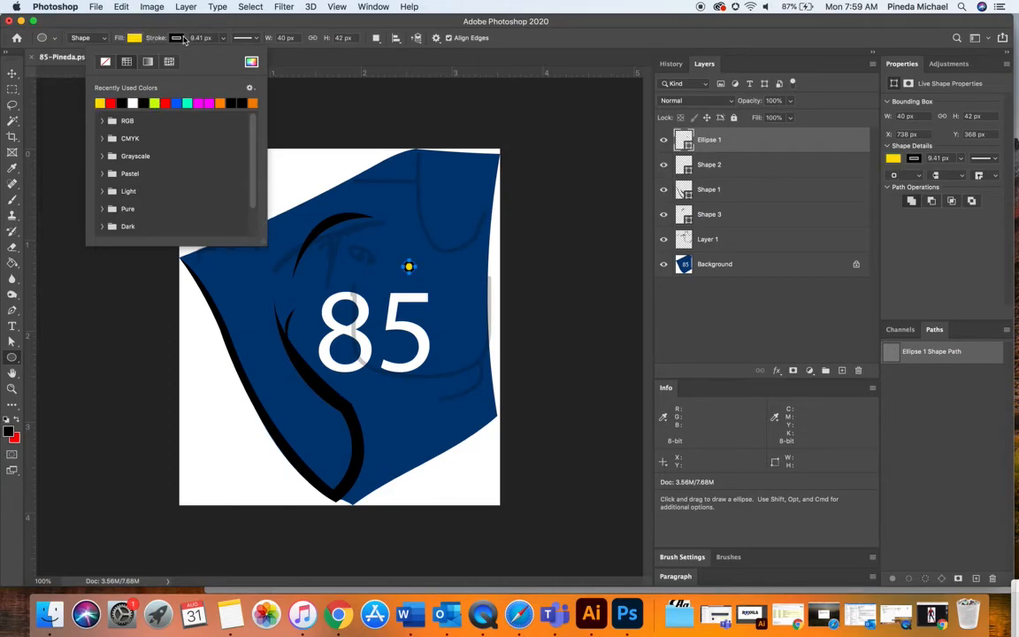
click(100, 61)
click(138, 41)
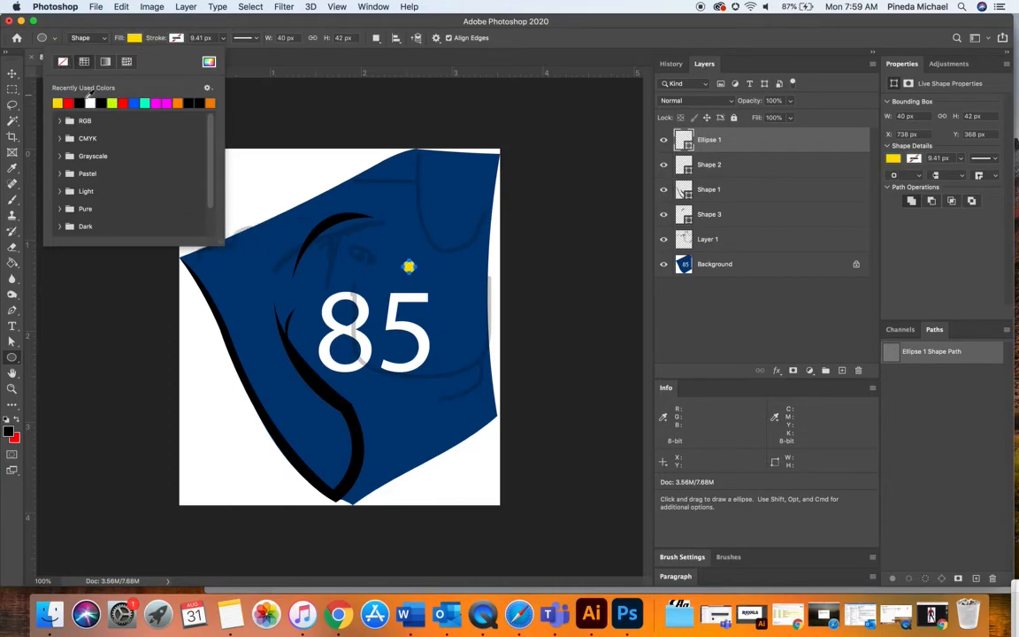
click(79, 103)
Step: Deselect the ellipse with the Move tool and delete the Background layer holding the blue 85 template
click(12, 73)
click(156, 315)
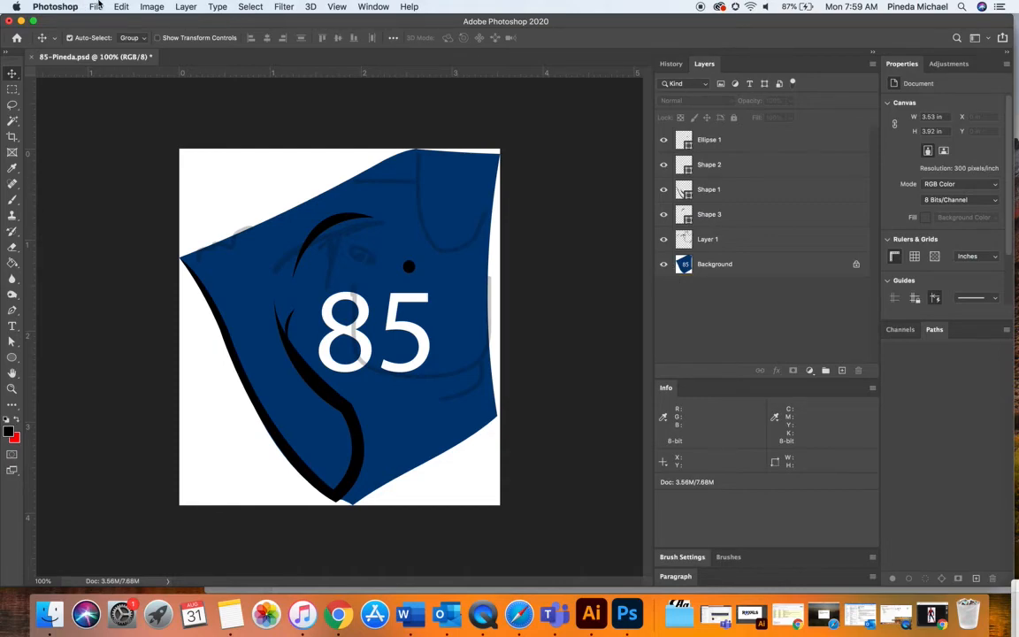
click(709, 264)
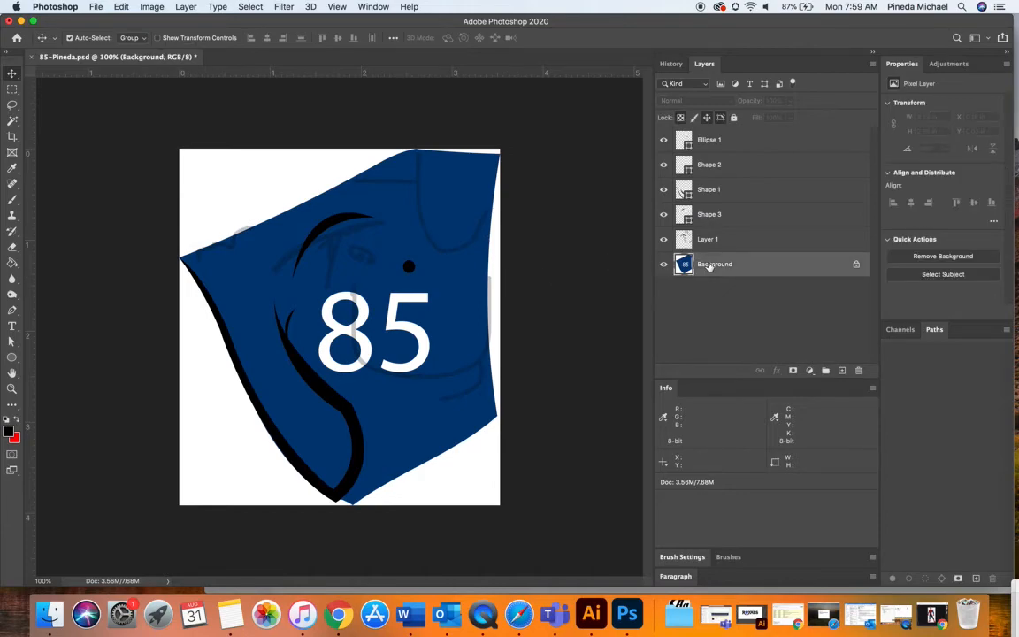
key(Delete)
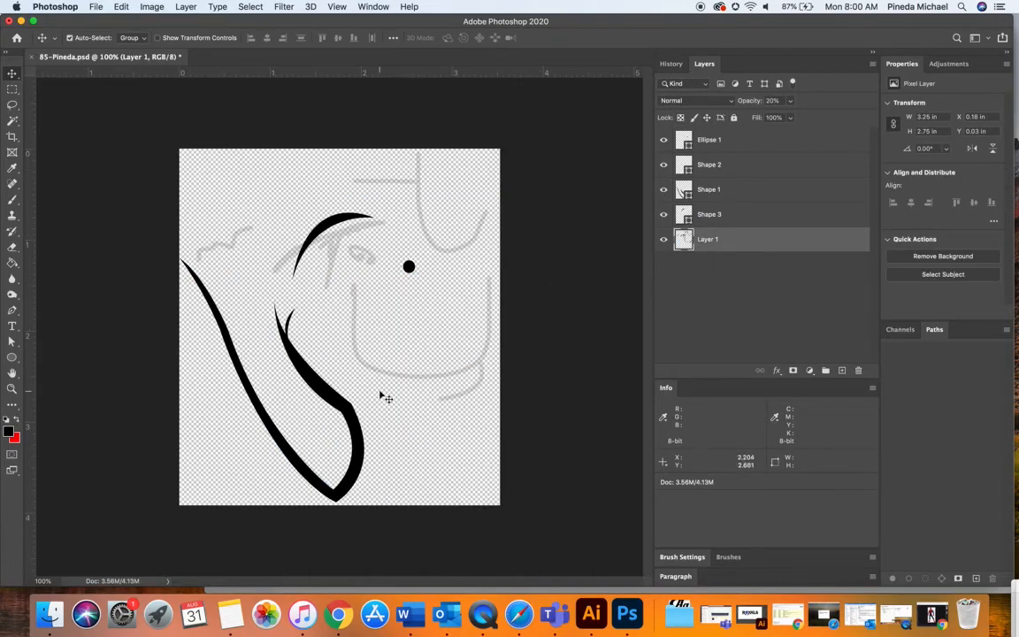
Step: Start saving the drawing on the computer in the Character within Shape folder, with a .jpg file name and JPEG format
click(95, 6)
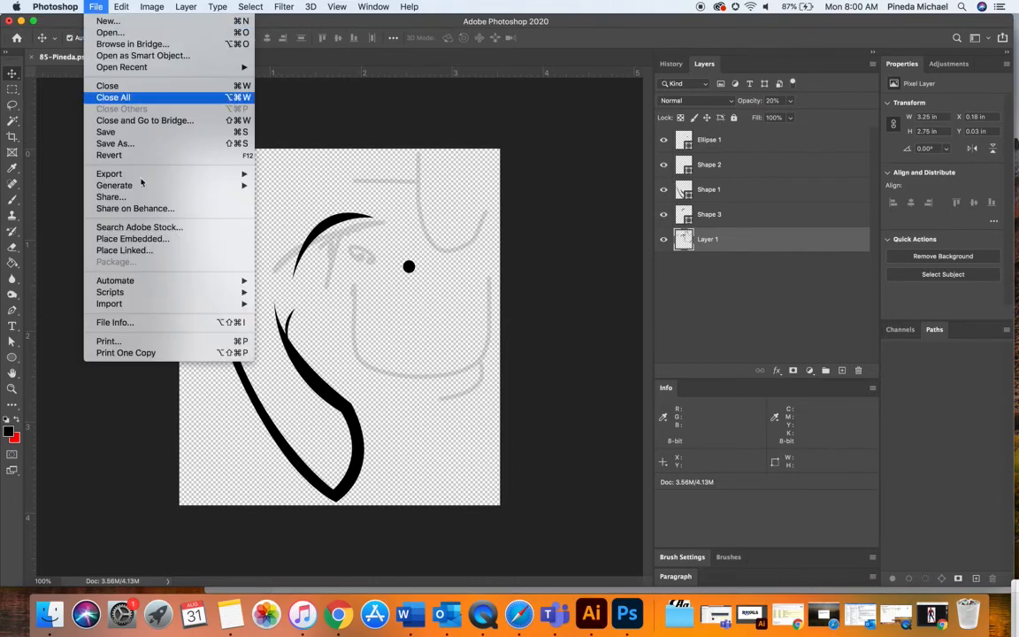
click(131, 144)
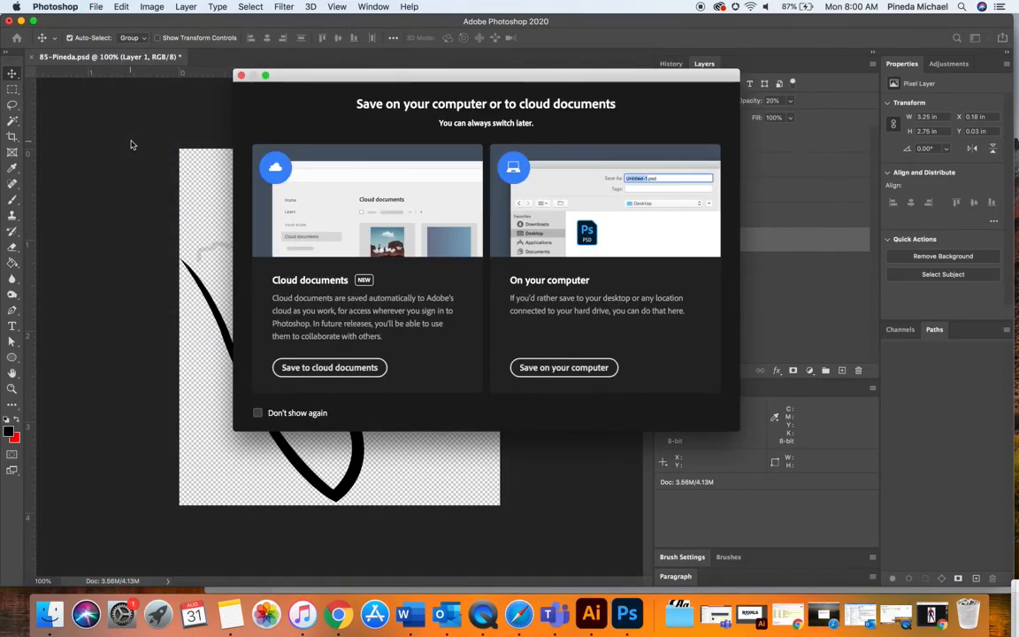
click(563, 367)
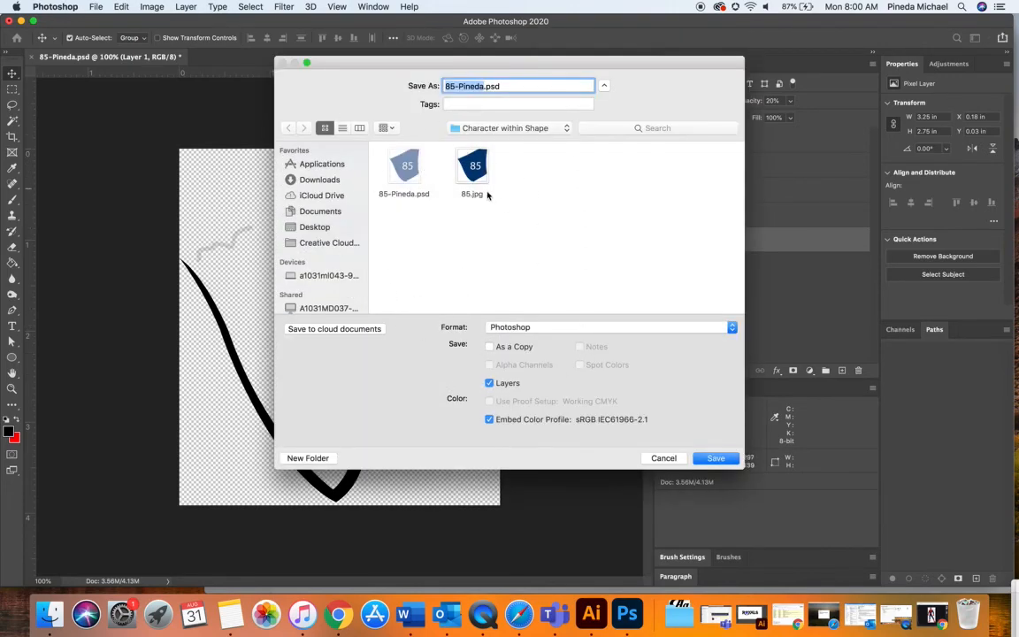
click(491, 86)
text(jpeg)
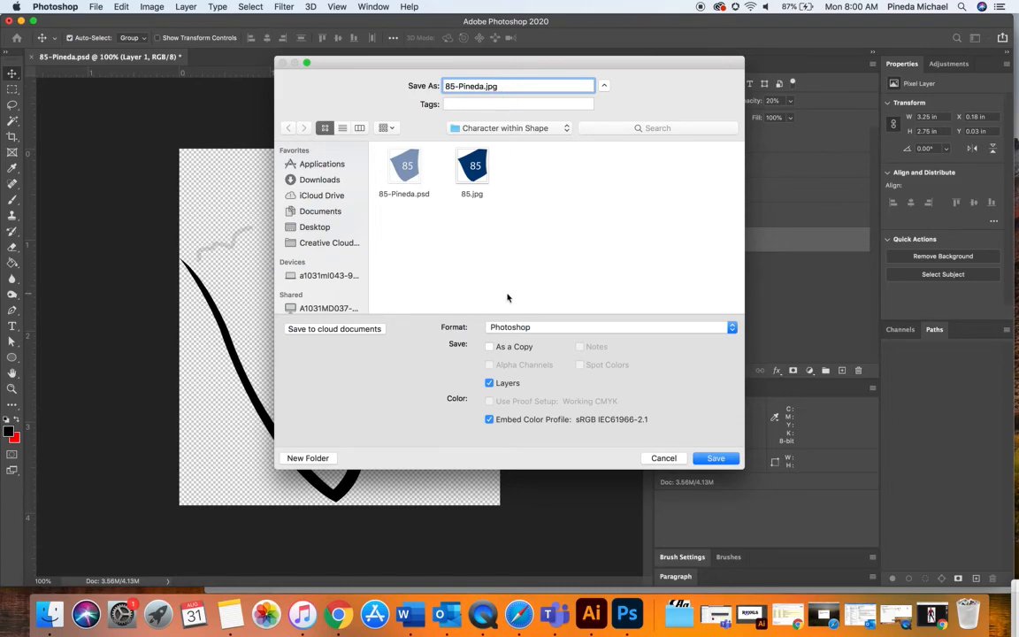
click(521, 327)
click(470, 371)
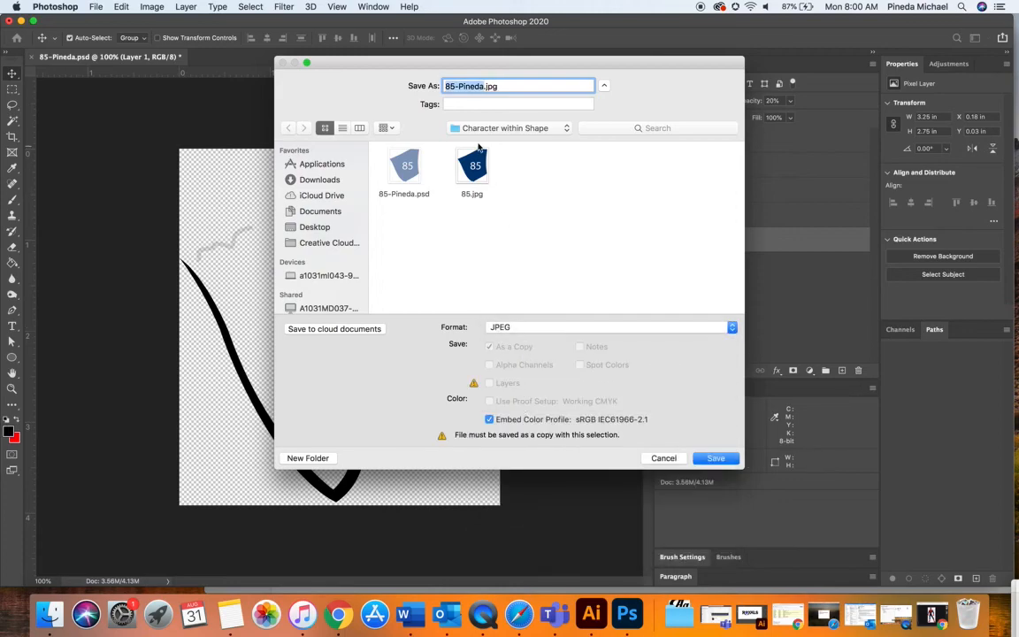
Step: Try the existing 85.jpg as the name for the JPEG copy and cancel the save
click(465, 84)
drag(446, 84, 483, 84)
click(475, 170)
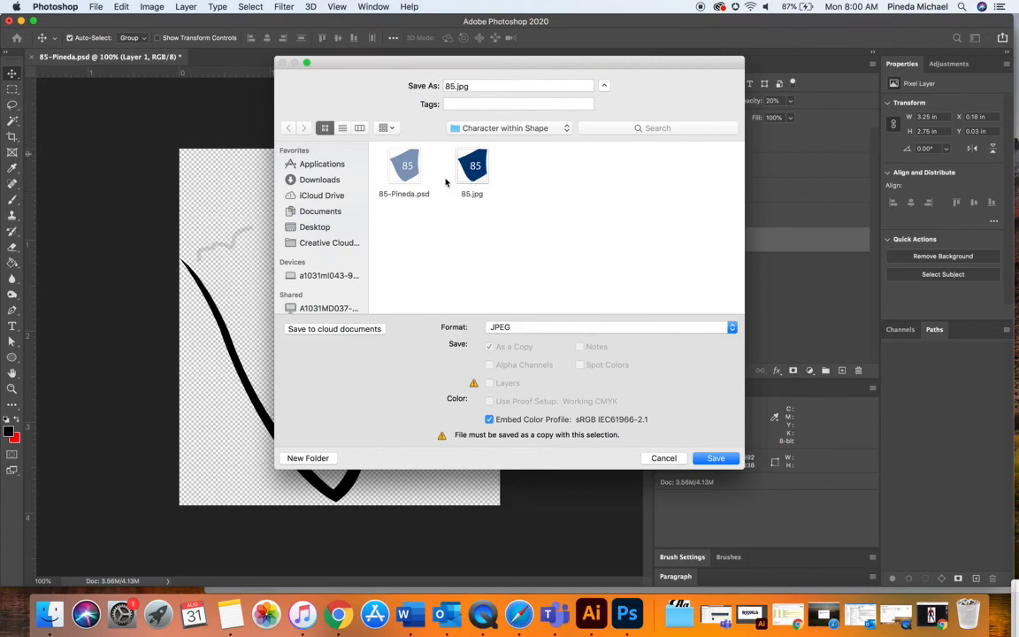
click(455, 89)
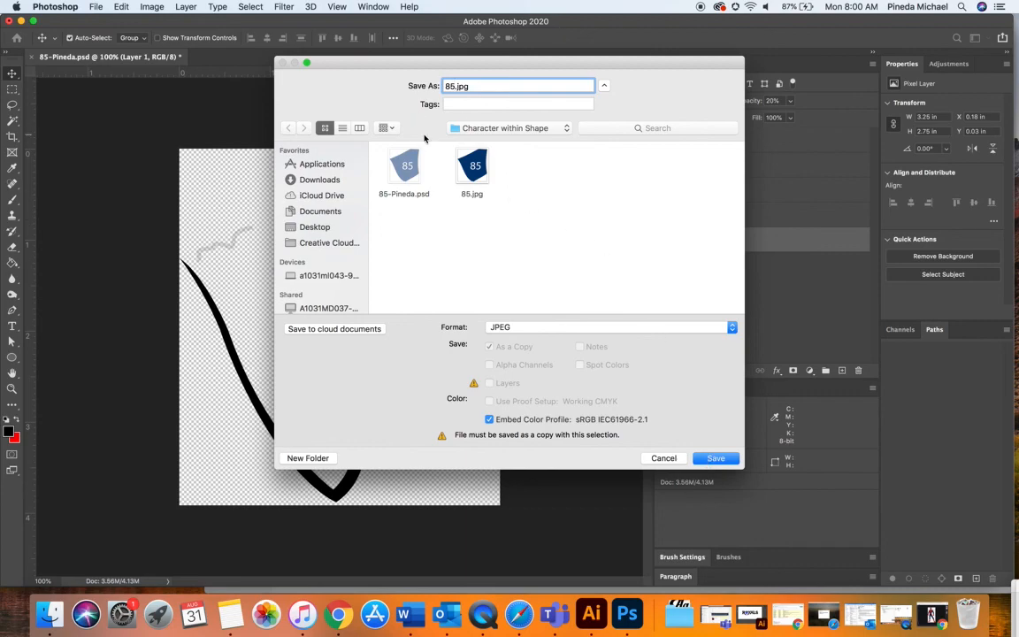
click(663, 458)
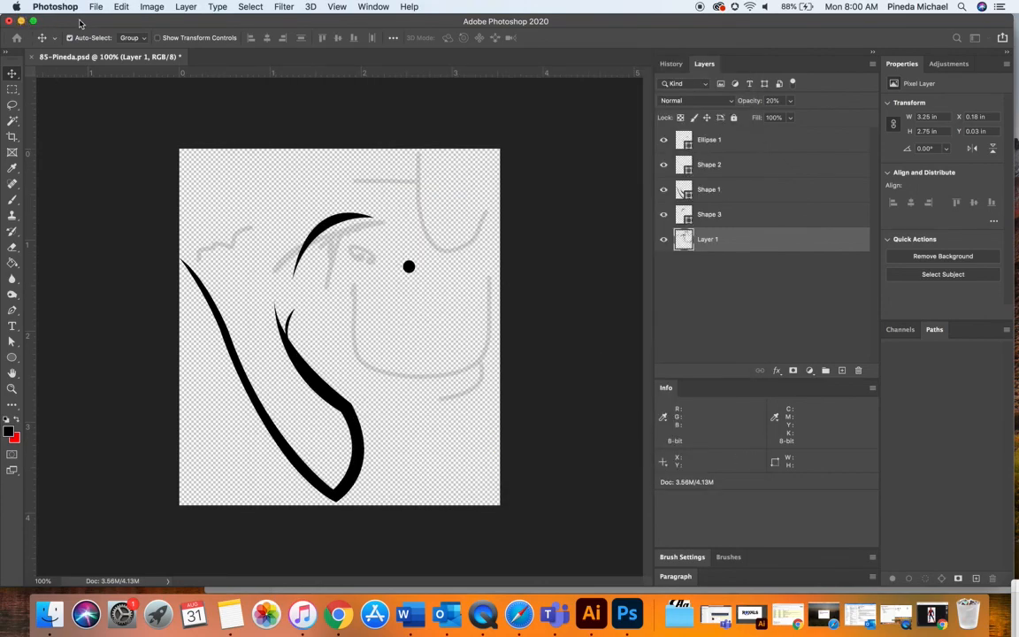
Step: Minimize the Photoshop window and return to the TeacherExample.jpg preview in Finder
drag(77, 24, 80, 25)
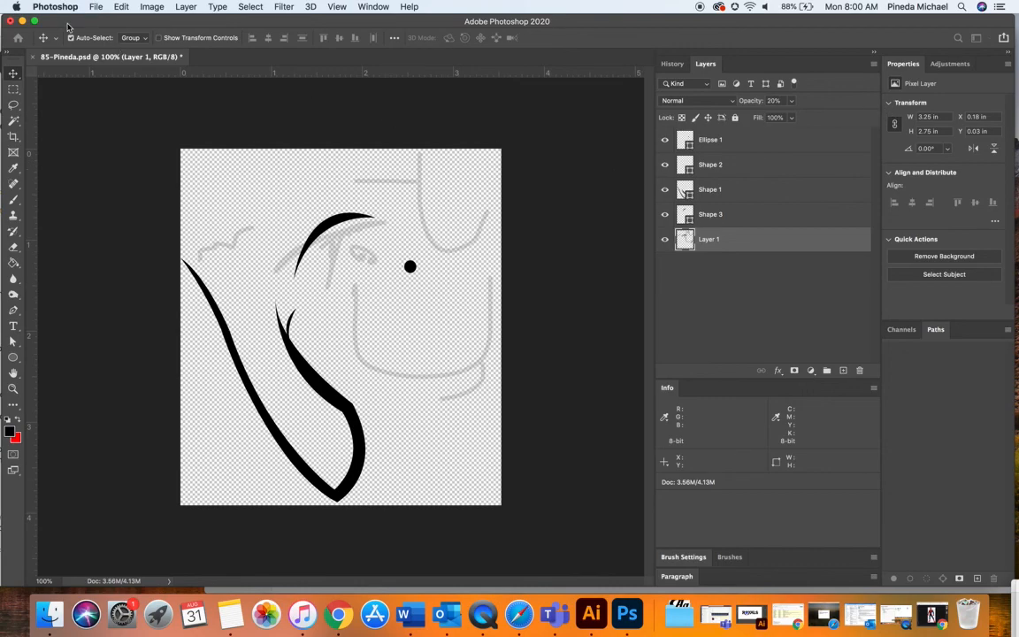
click(30, 24)
click(251, 29)
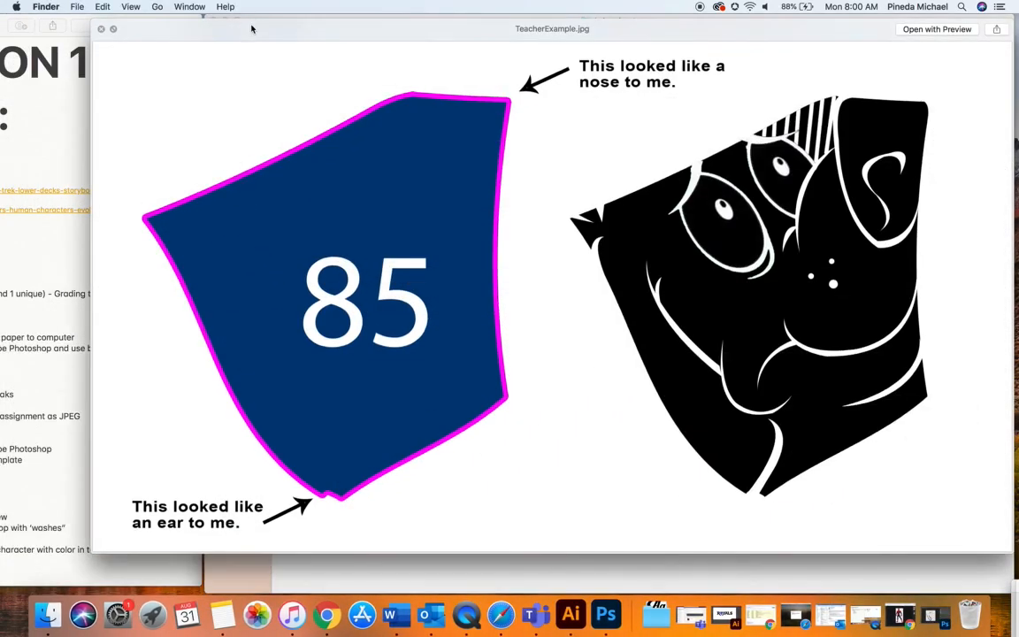